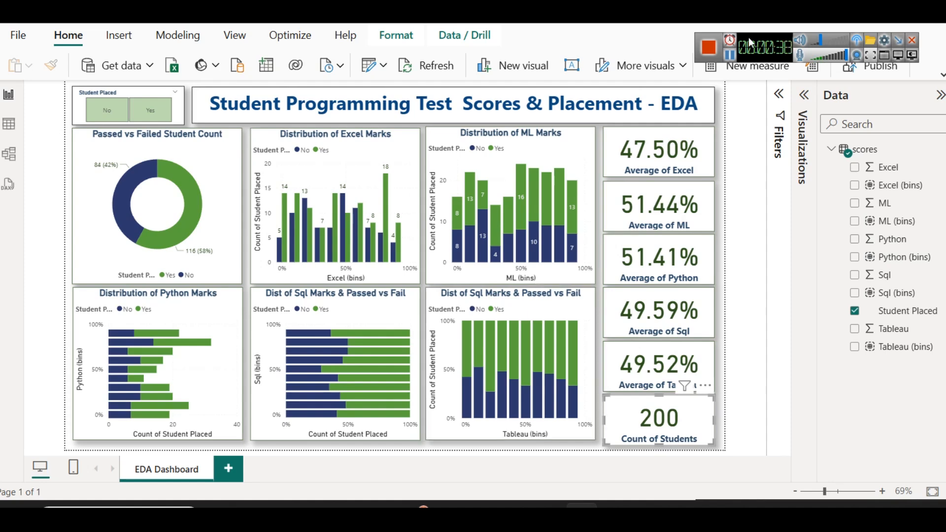
left_click(731, 56)
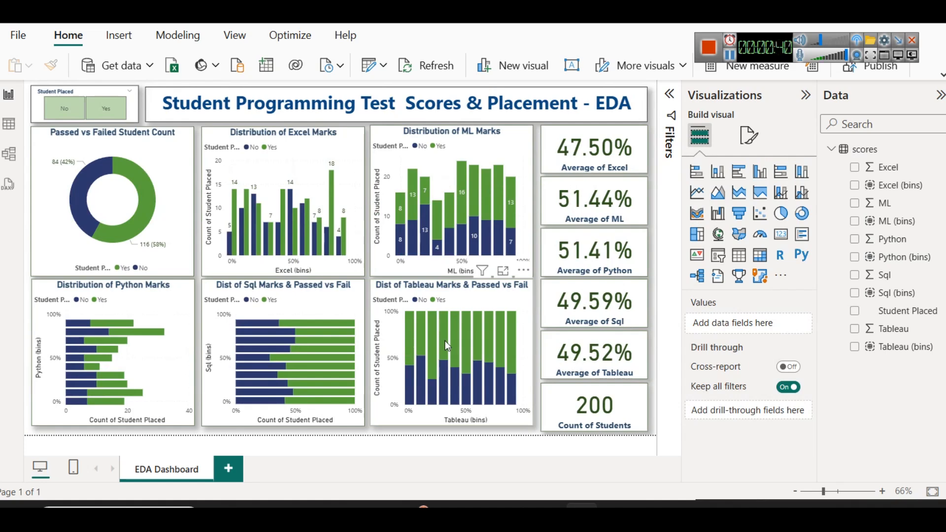
left_click(806, 95)
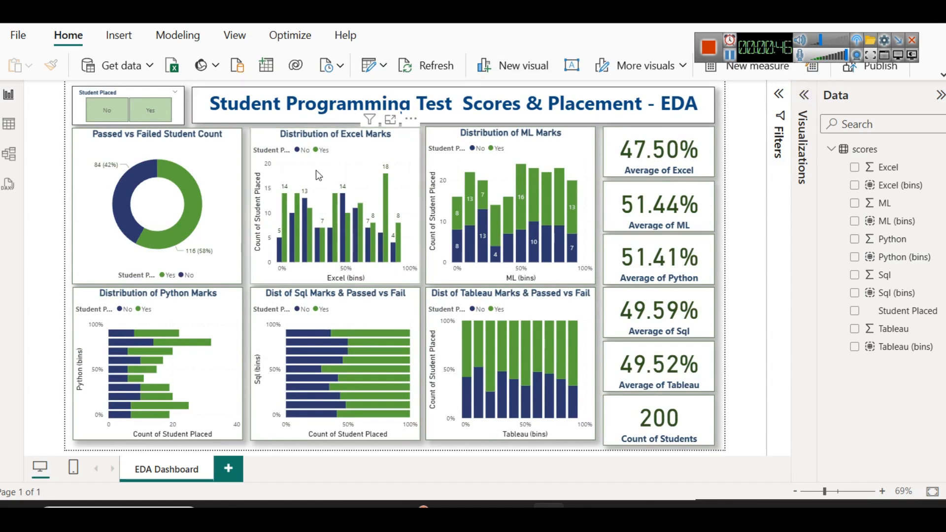
mouse_move(202, 199)
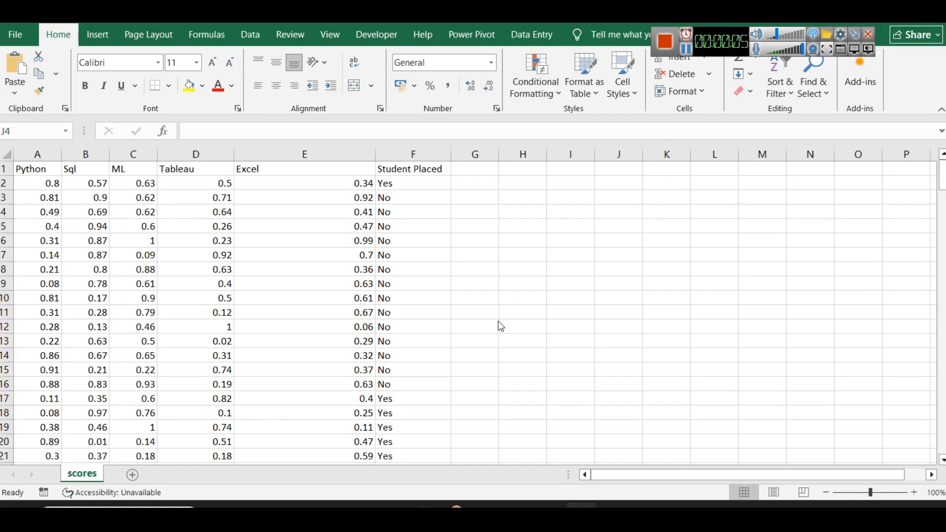
Check the Student's Scores dataset page on Kaggle, and examine the subject and Student Placed columns of the scores sheet in Excel
left_click(339, 504)
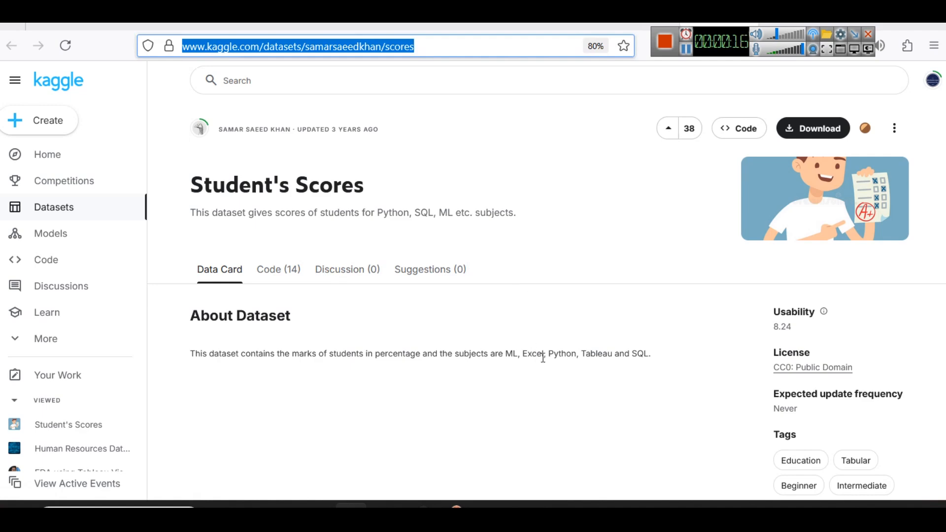
left_click(548, 507)
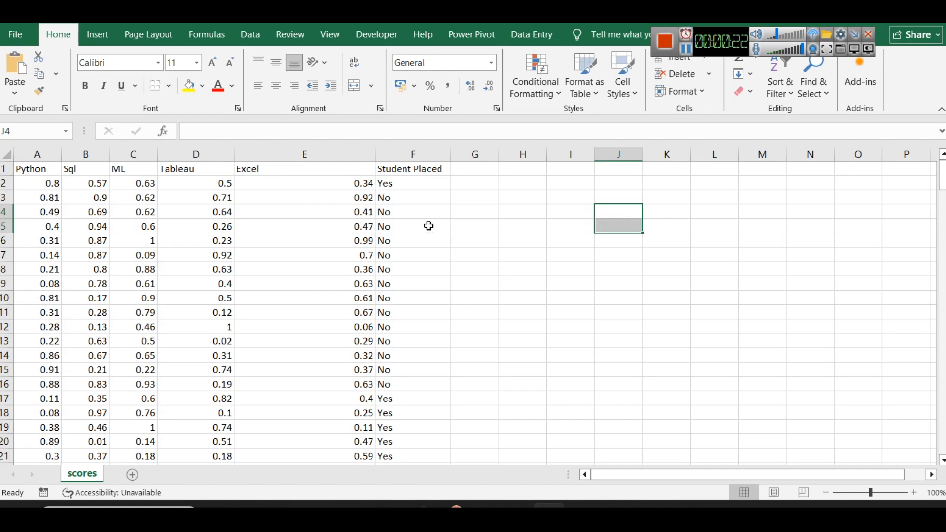
left_click(401, 148)
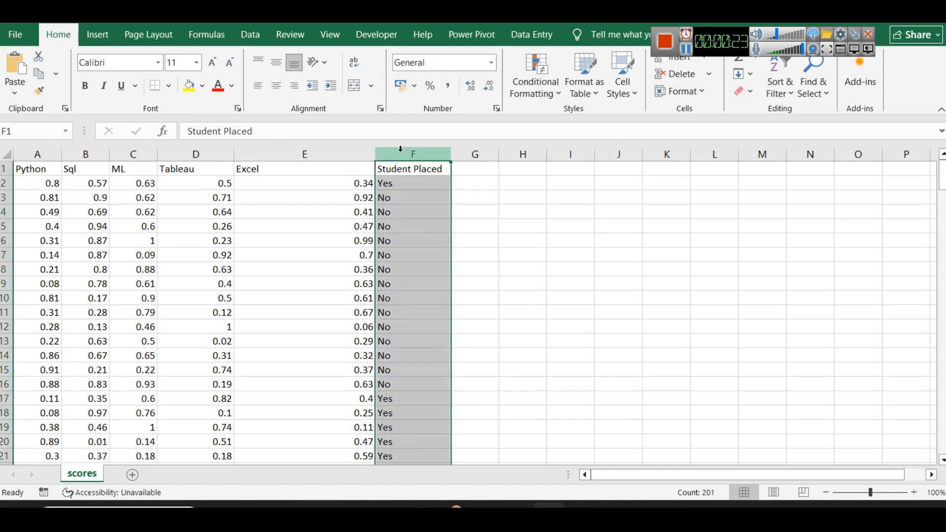
left_click(313, 154)
left_click(205, 154, "ctrl")
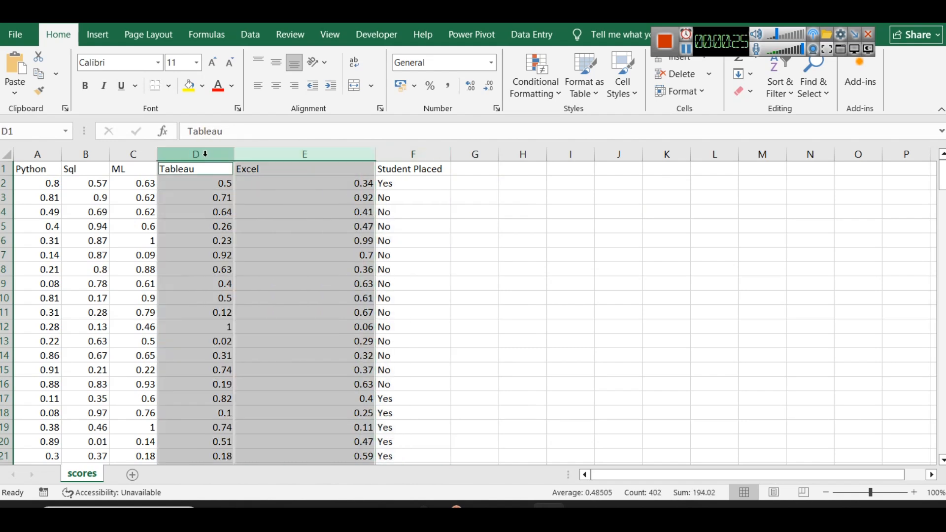
left_click(114, 152, "ctrl")
left_click(404, 268)
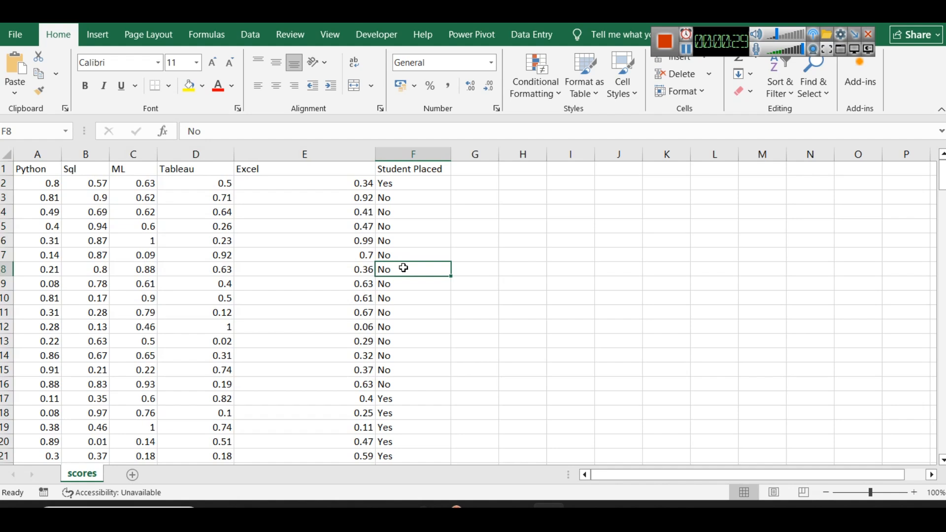
left_click(755, 46)
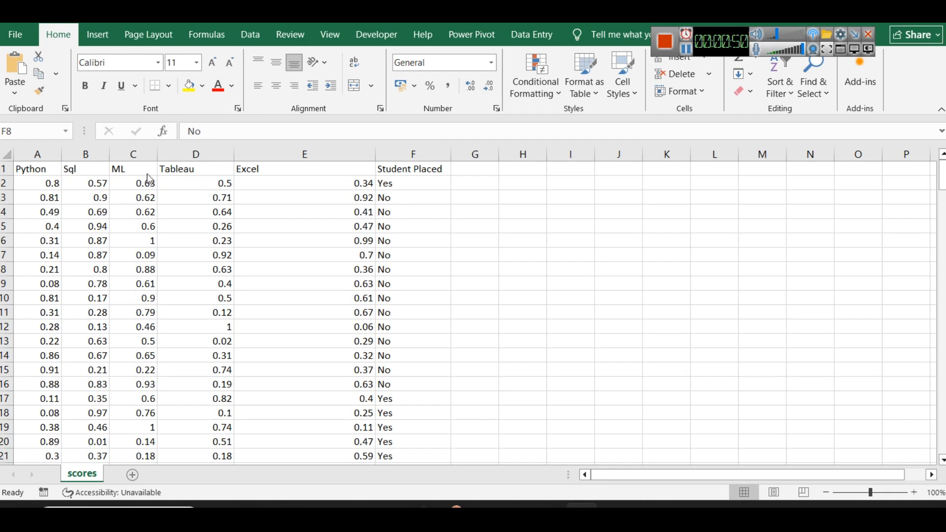
Examine the ML, Tableau, Python and Student Placed values of the student in row 6
left_click(142, 239)
left_click(148, 241)
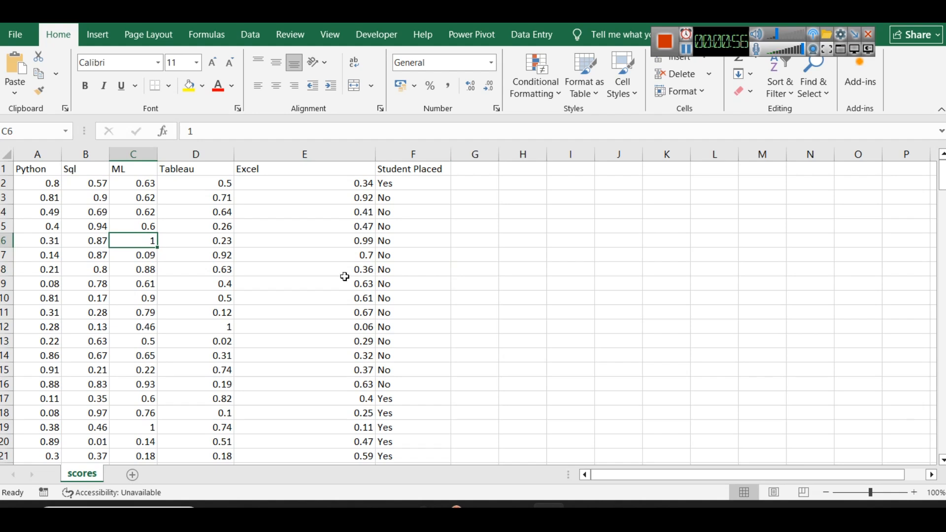
left_click(223, 241)
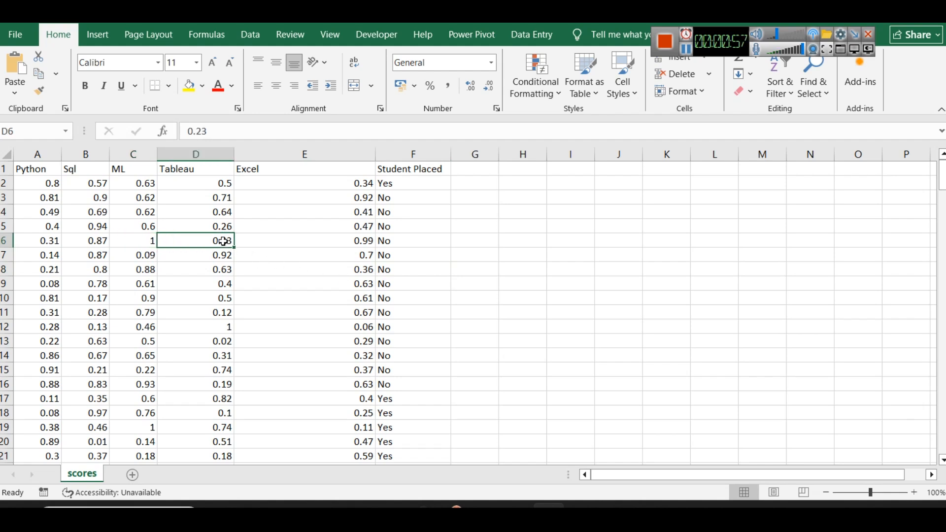
left_click(40, 240)
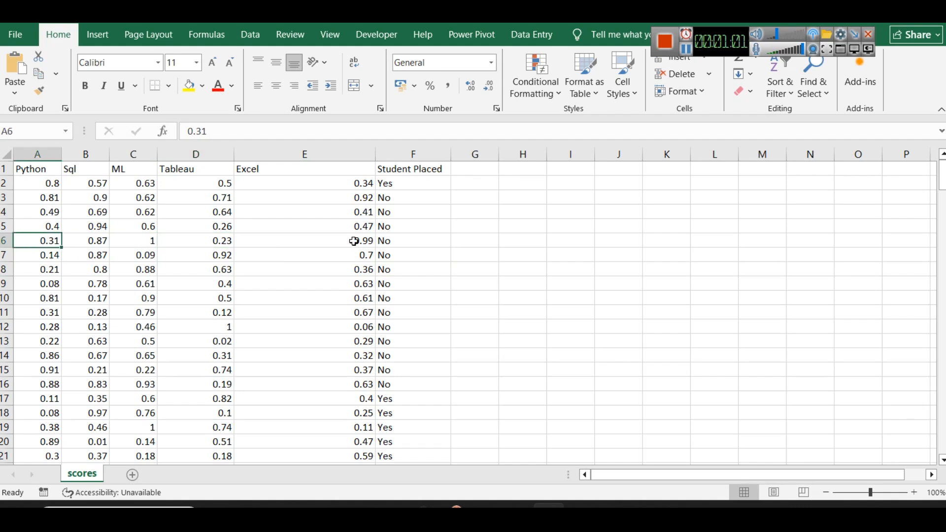
left_click(390, 240)
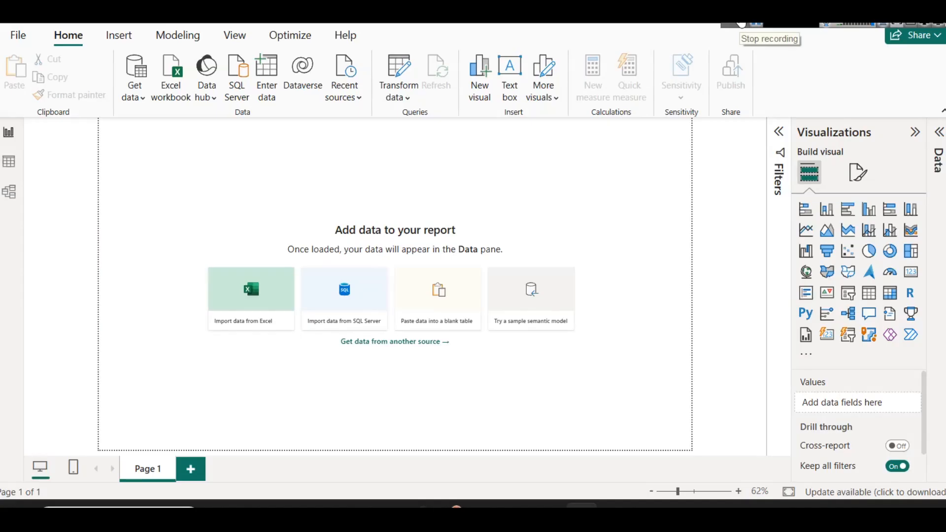
Switch to Power BI Desktop and load scores.csv from the Student Programming Test Scores & Placement folder as a Text/CSV source
left_click(142, 101)
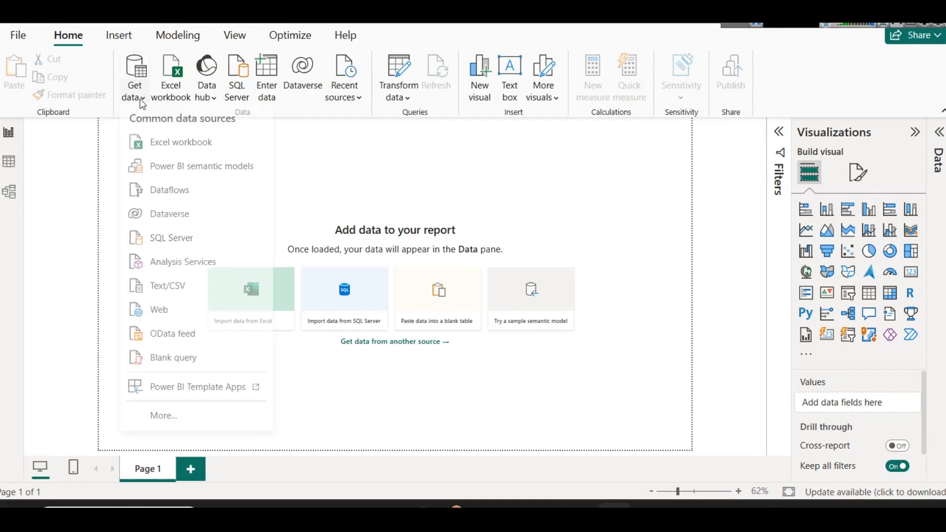
left_click(173, 291)
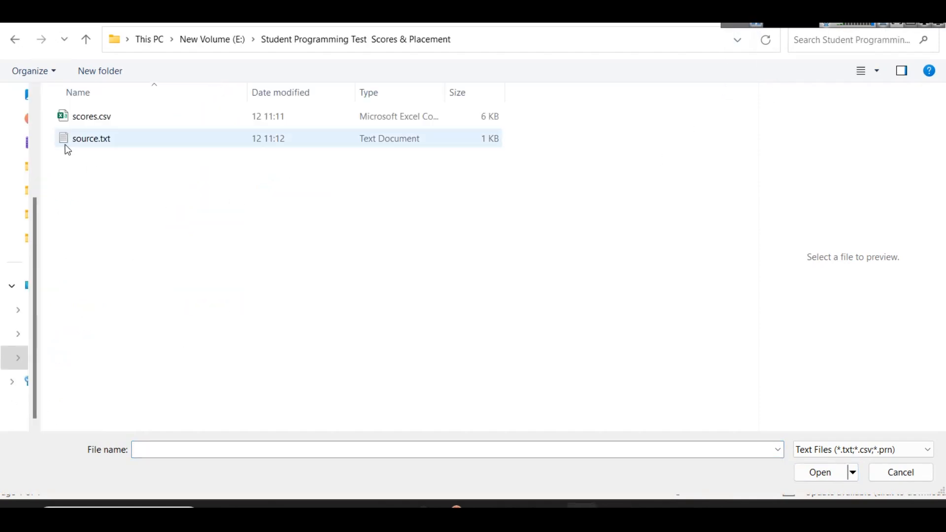
left_click(74, 119)
left_click(818, 473)
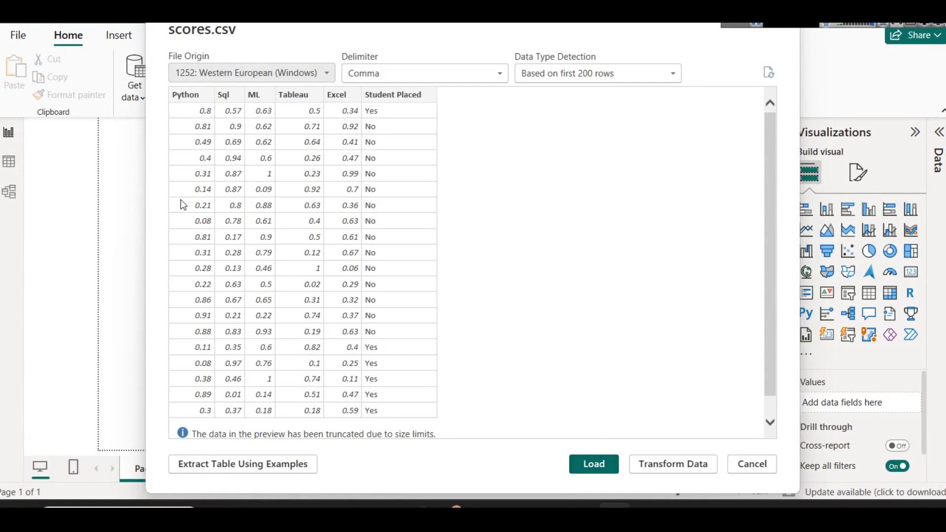
left_click(577, 458)
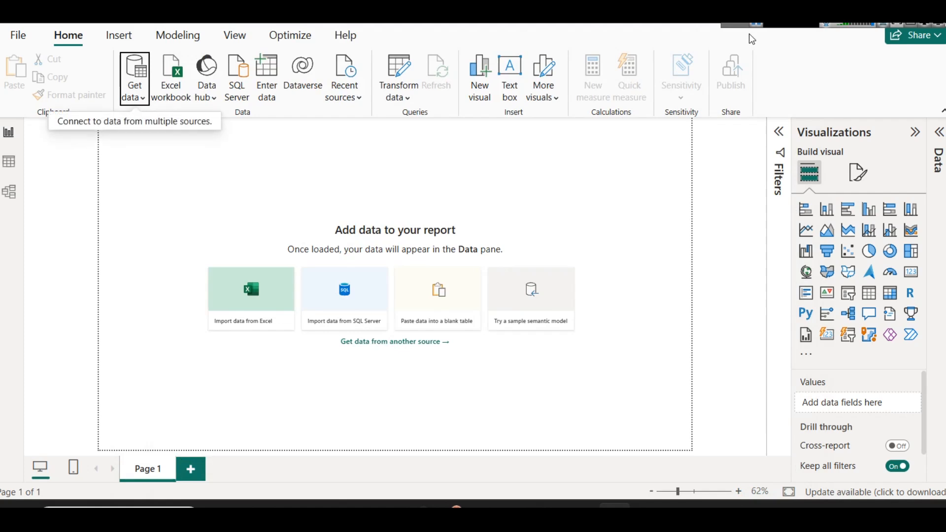
left_click(823, 187)
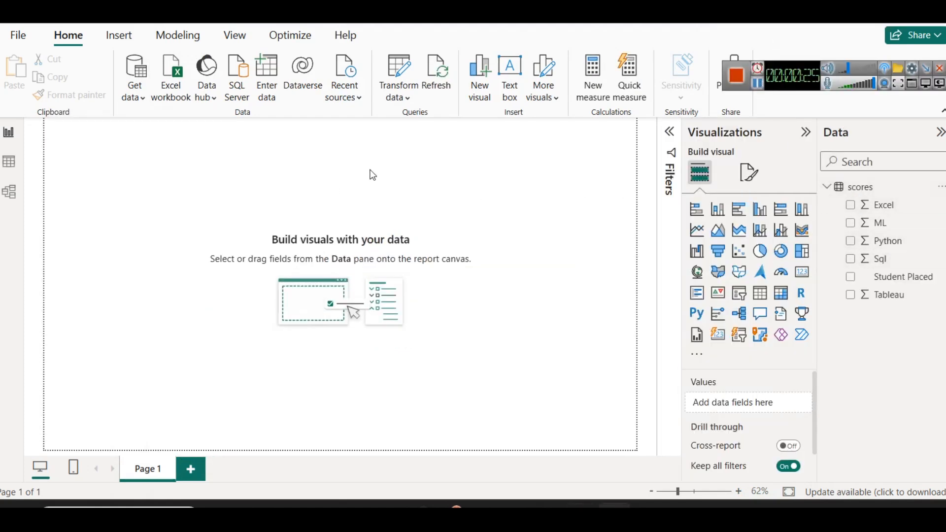
Add a text box reading "Student Programming Test Scores & Placement" and reshape it into a wide, shallow title banner
left_click(510, 78)
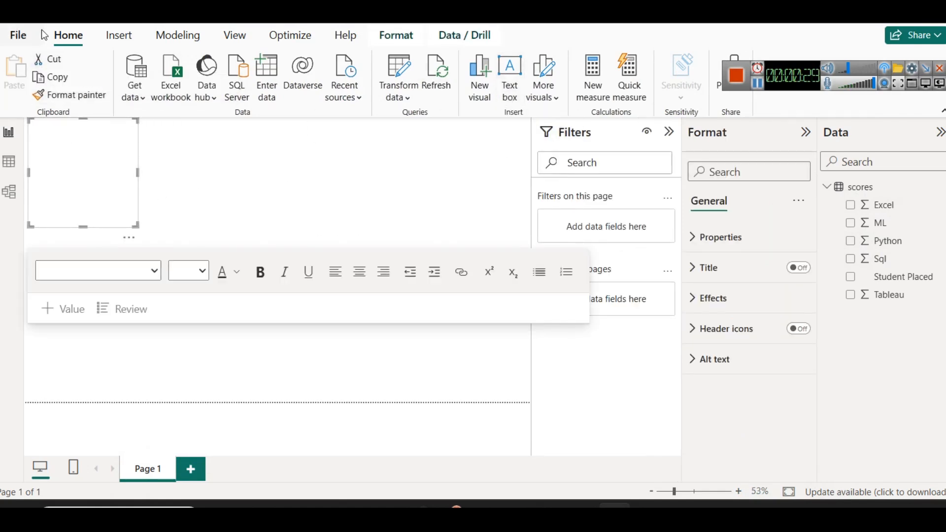
left_click(119, 36)
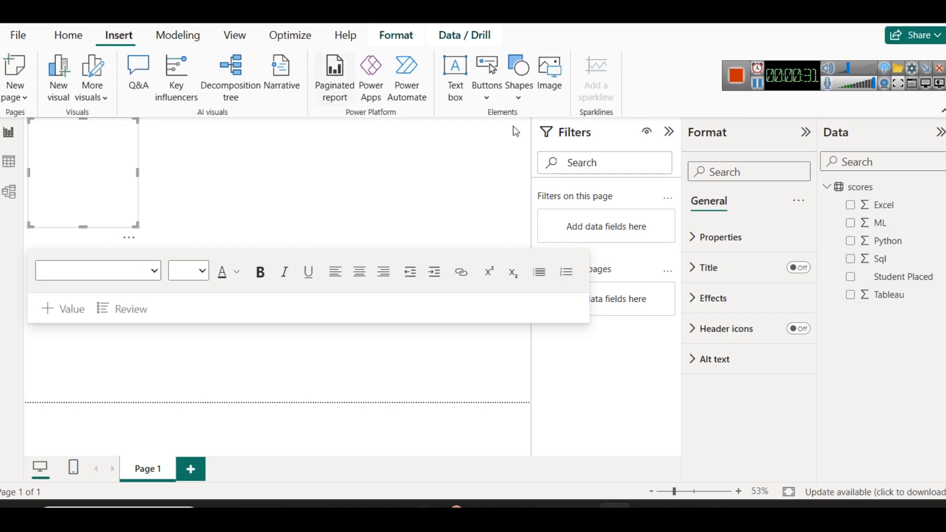
type("Student Programming Test  Scores & Placement")
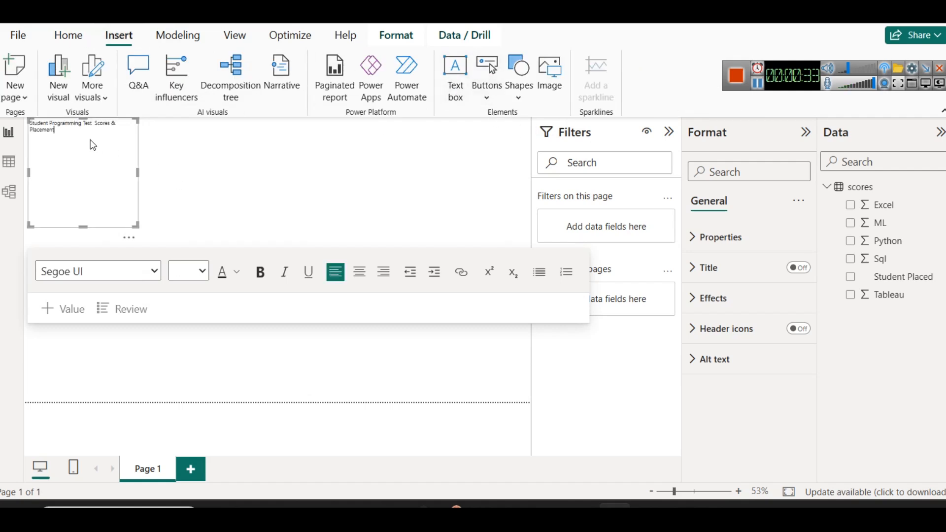
left_click_drag(137, 173, 412, 178)
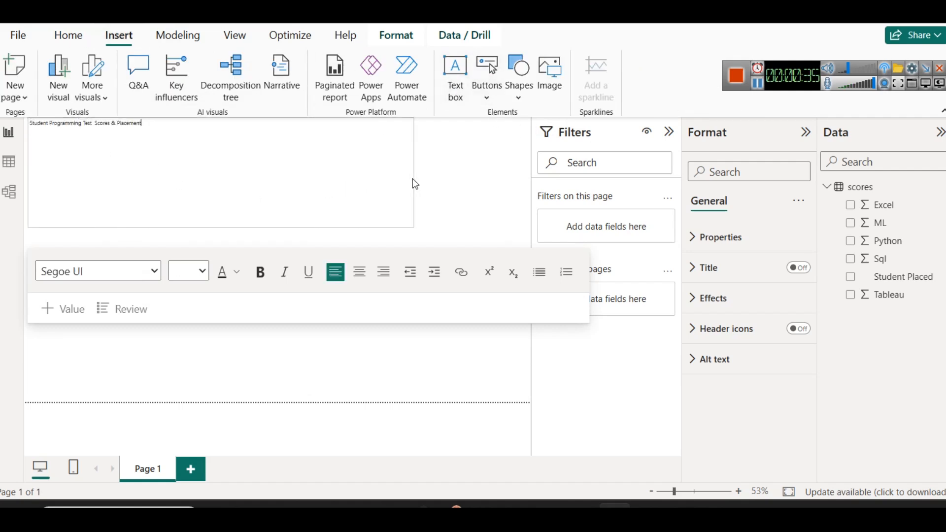
left_click_drag(221, 228, 213, 139)
Format the title text as centred, bold, size 28, and widen its text box slightly
key("ctrl+a")
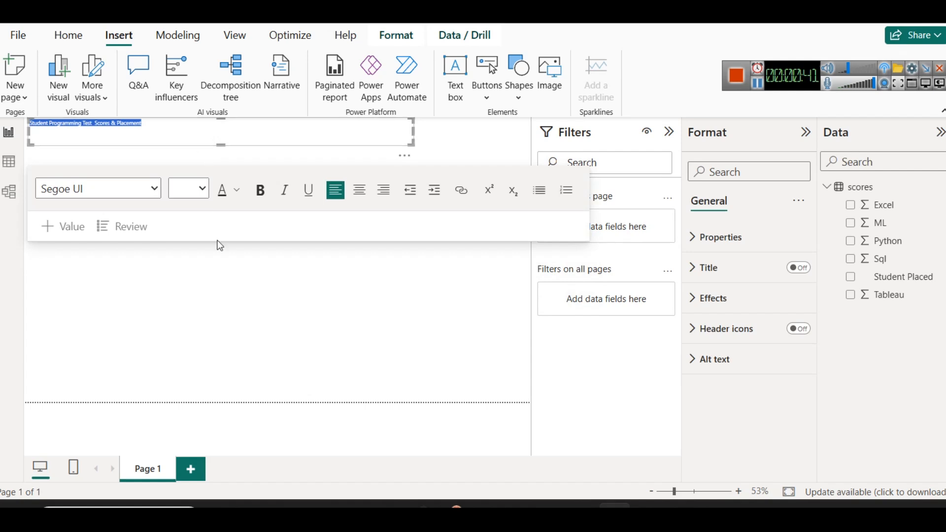
left_click(360, 189)
left_click(260, 192)
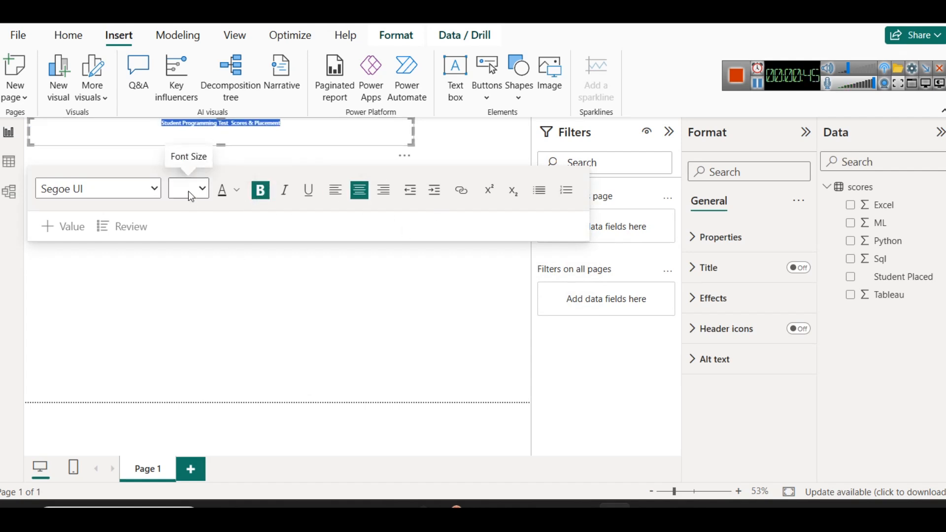
left_click(201, 188)
left_click(185, 437)
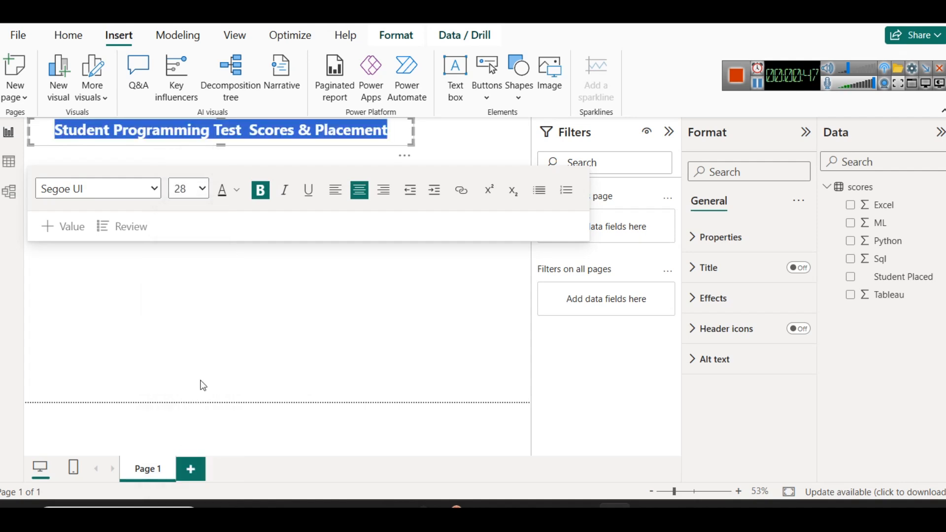
left_click_drag(413, 131, 429, 131)
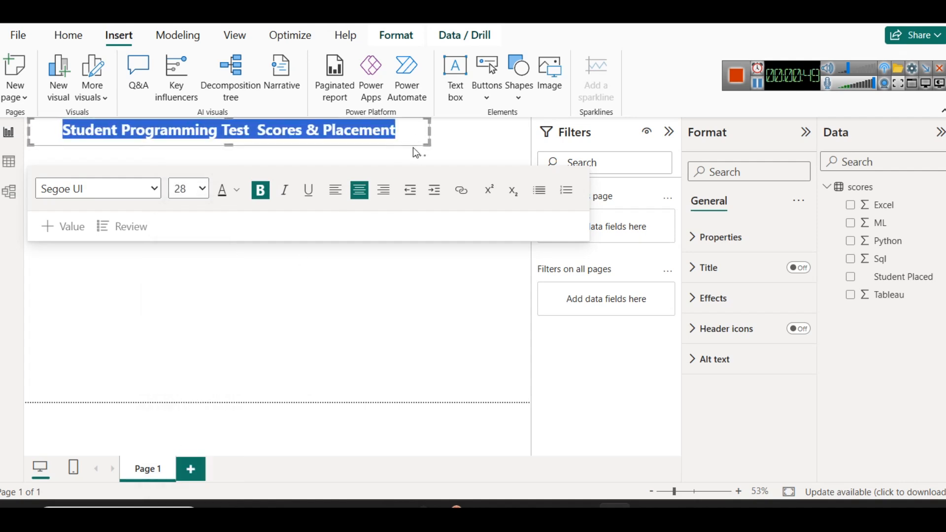
Collapse the Filters pane and append "- EDA" to the end of the dashboard title
left_click(404, 147)
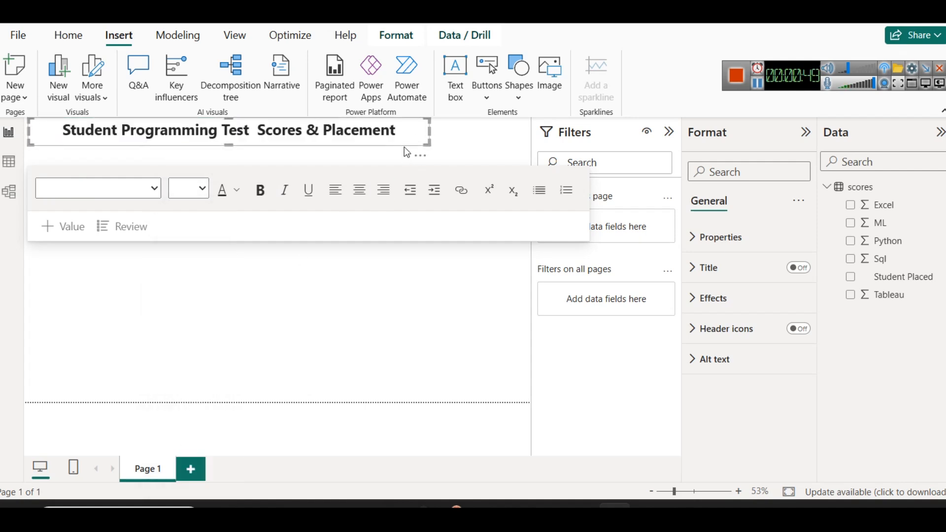
left_click(669, 132)
left_click(482, 138)
type("- ")
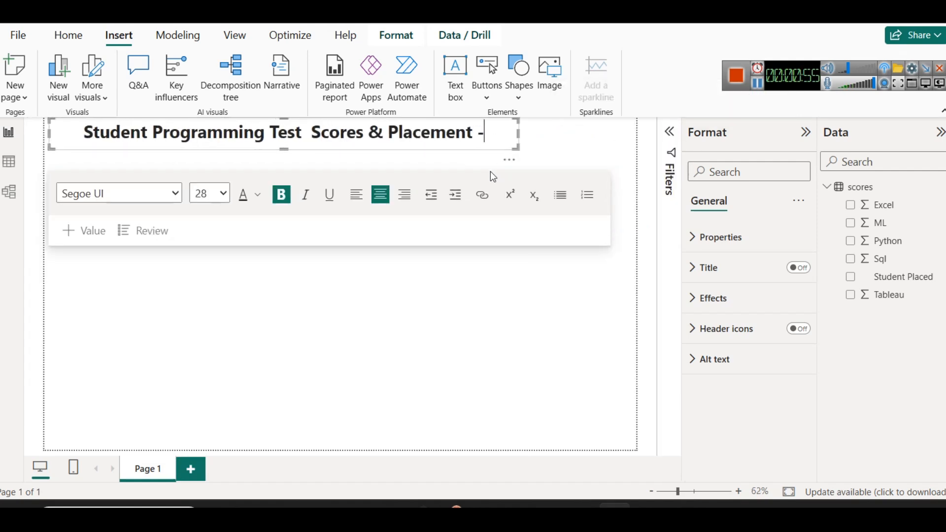
type("EDA")
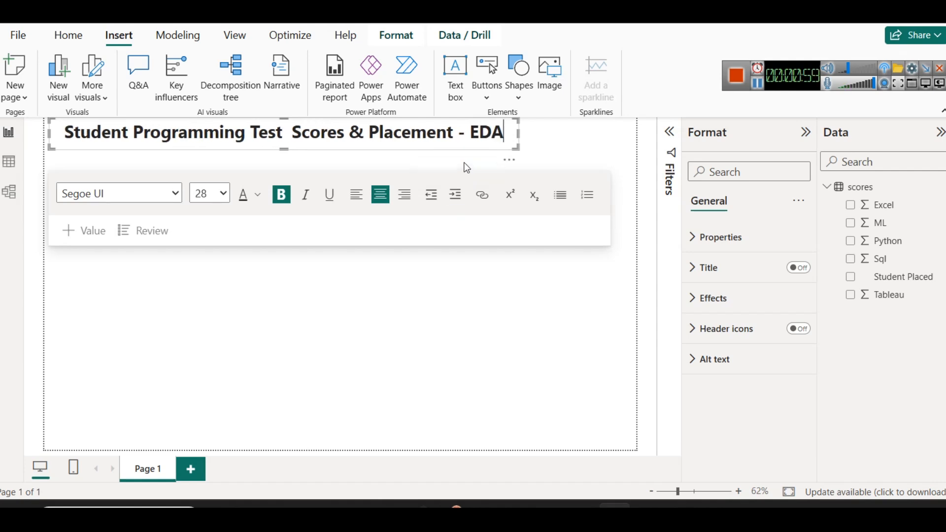
Set the font colour of the whole dashboard title to dark navy blue
key("ctrl+a")
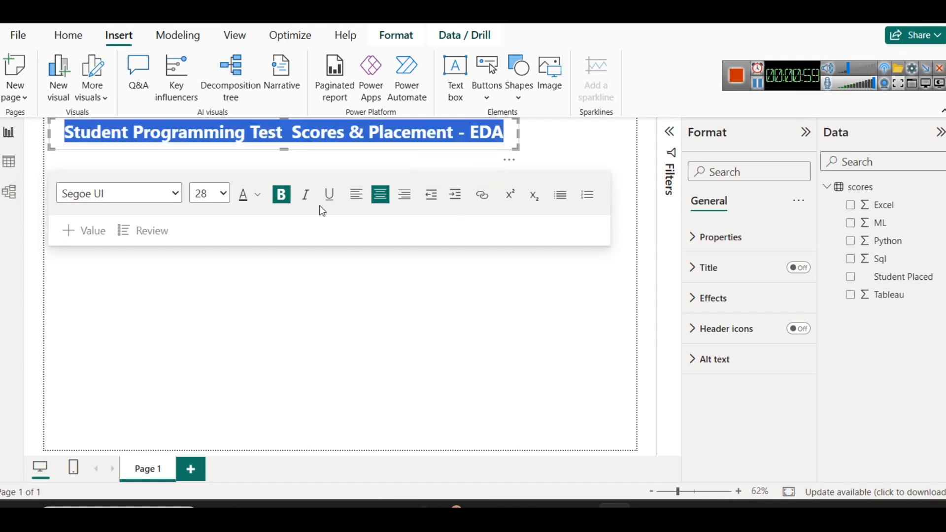
left_click(256, 195)
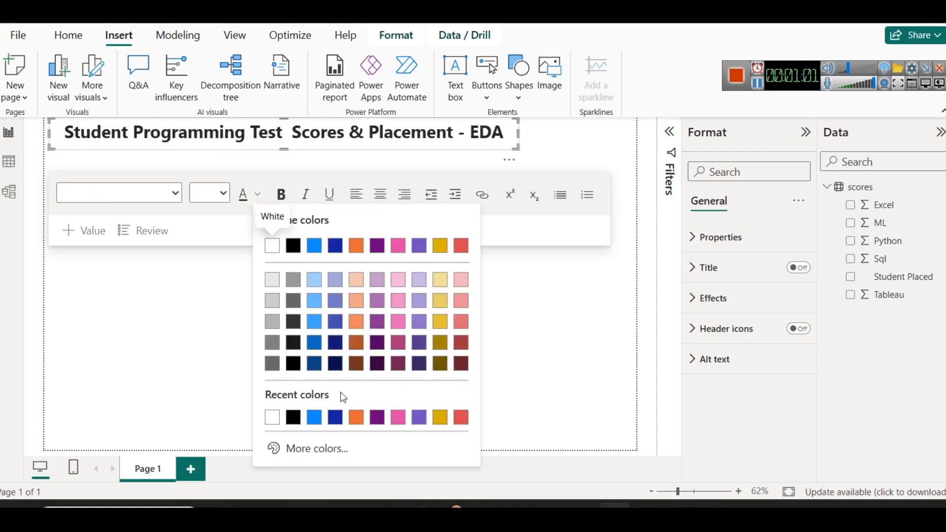
left_click(333, 365)
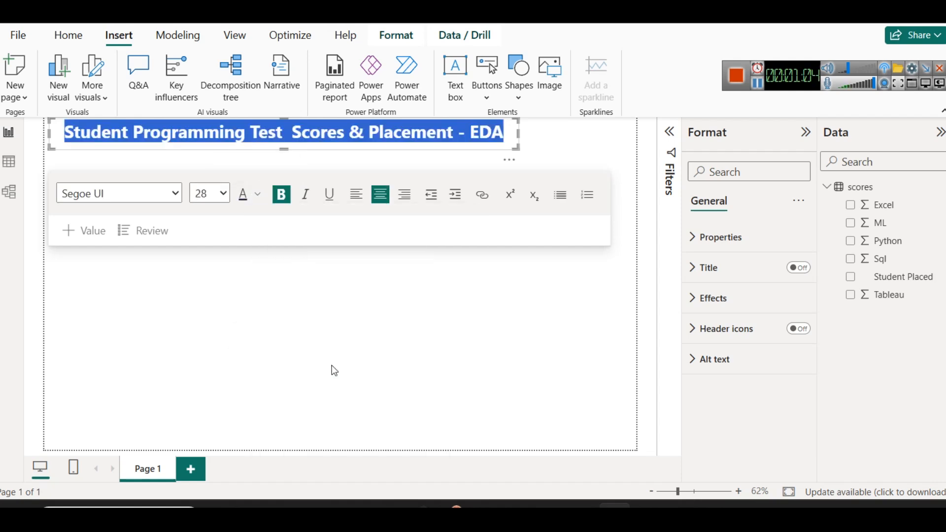
Change the font colour of the whole dashboard title to #094780 (Theme color 1, 50% darker)
left_click(256, 195)
left_click(324, 145)
triple_click(323, 145)
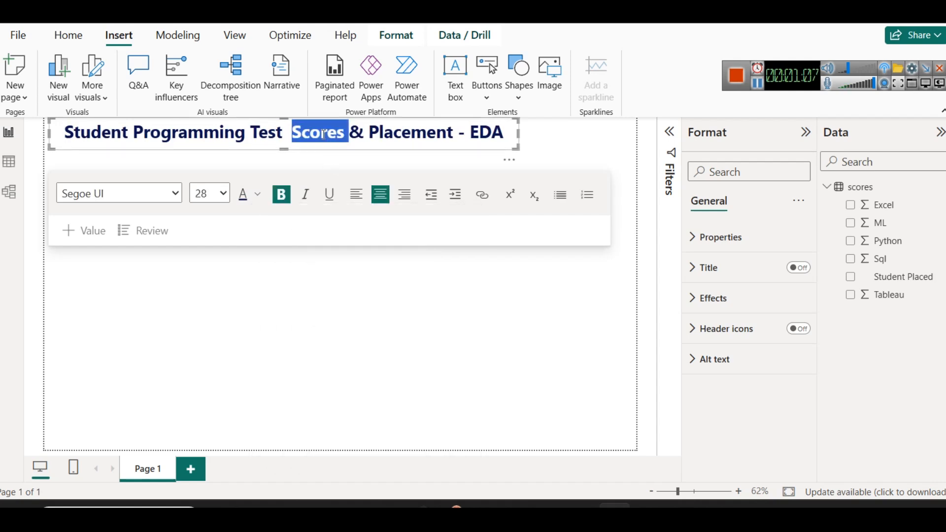
left_click(257, 195)
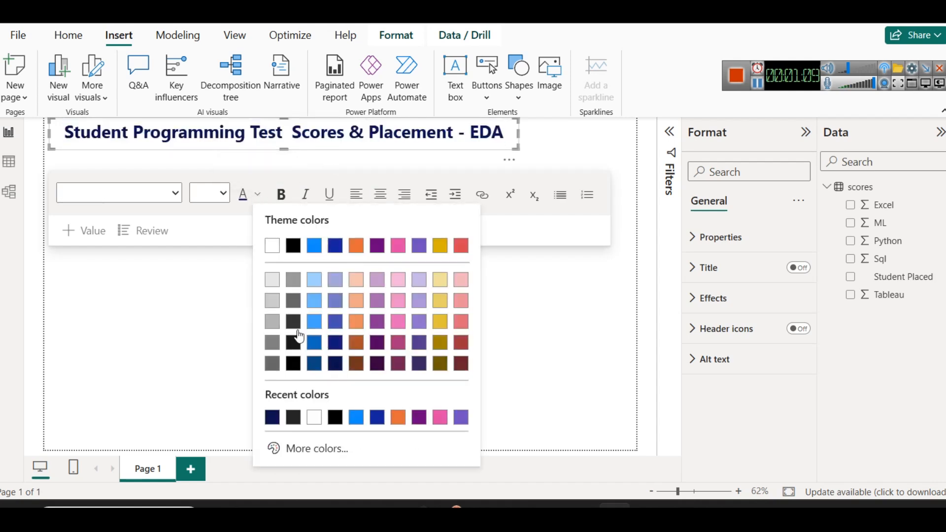
left_click(310, 367)
left_click(540, 153)
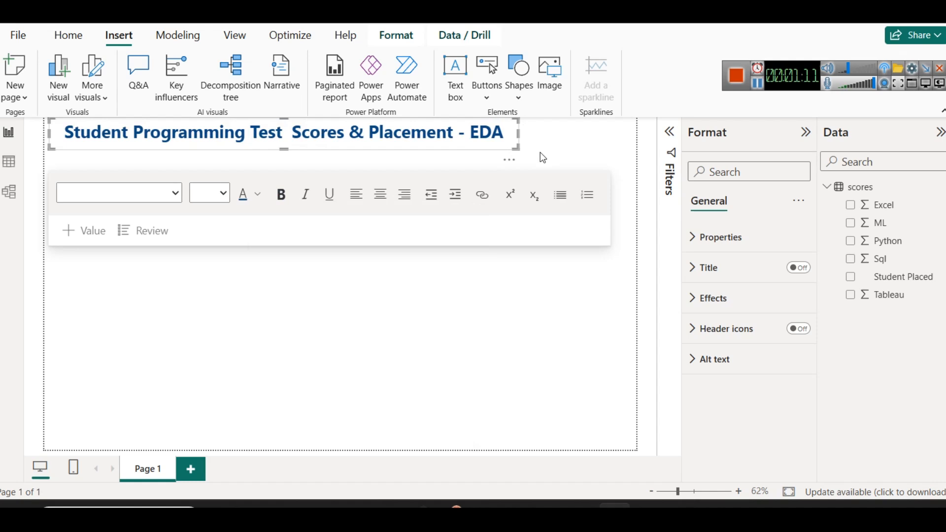
Review the records of the scores table in the table view and return to the report page
left_click(533, 293)
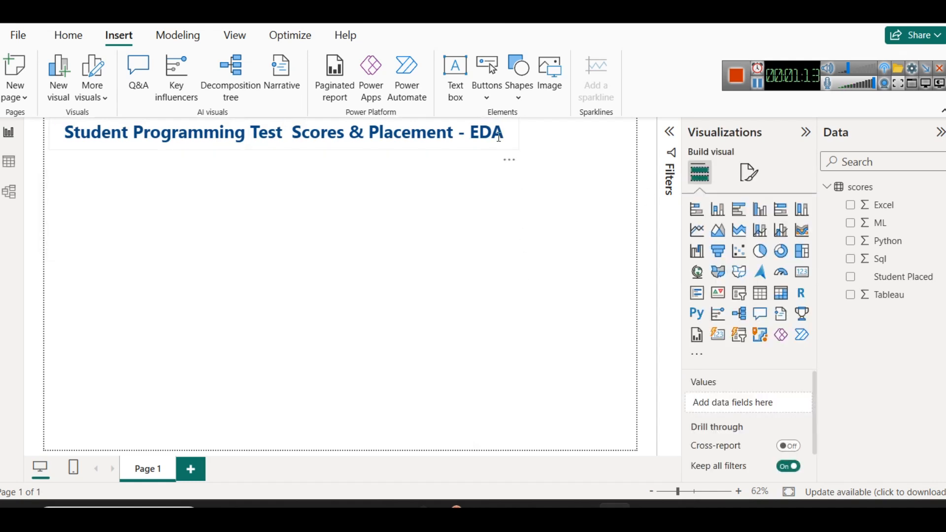
left_click(517, 150)
left_click(565, 309)
left_click(11, 163)
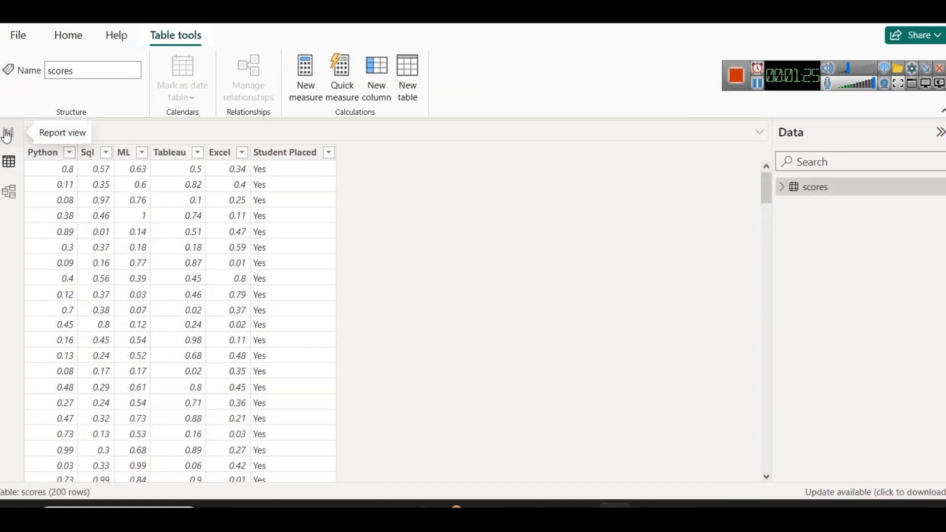
left_click(9, 132)
Add a card visual to the report page, shrink it and place it just right of the dashboard title
left_click(802, 271)
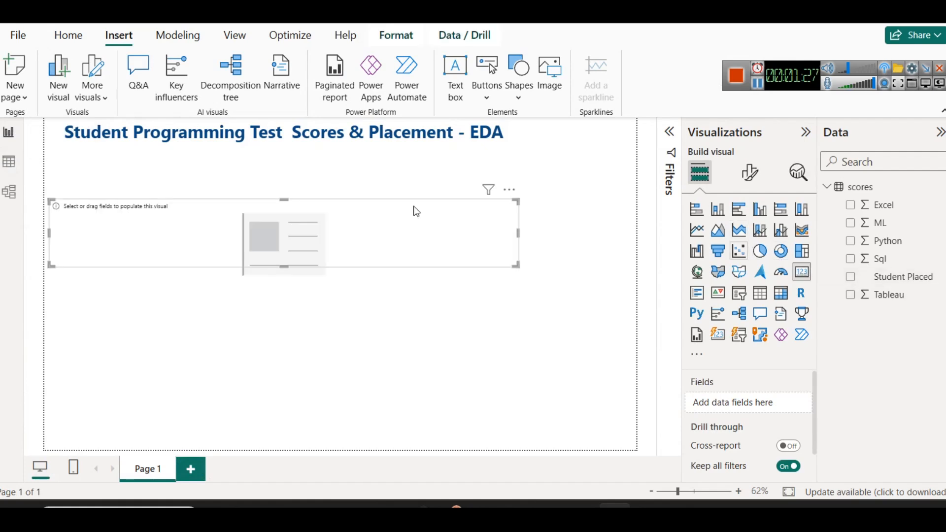
left_click_drag(285, 237, 420, 197)
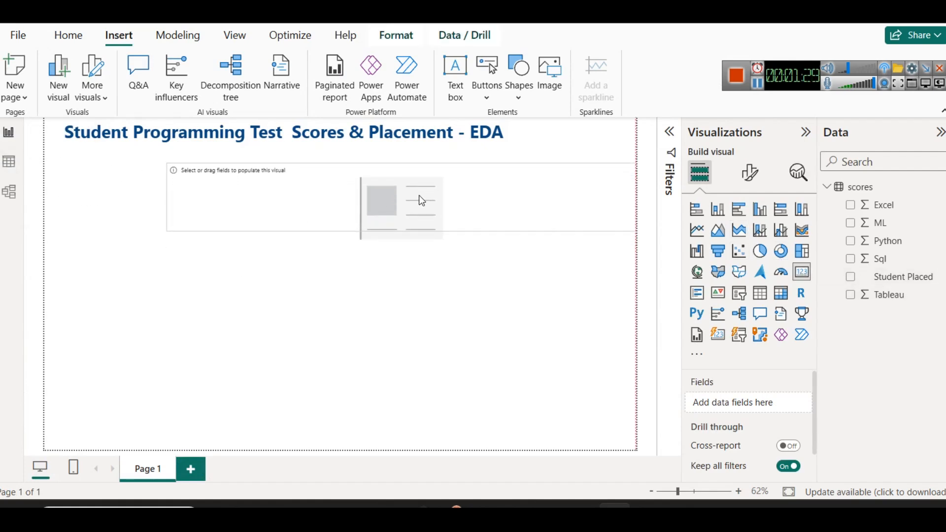
left_click_drag(166, 197, 547, 153)
left_click_drag(592, 228, 579, 154)
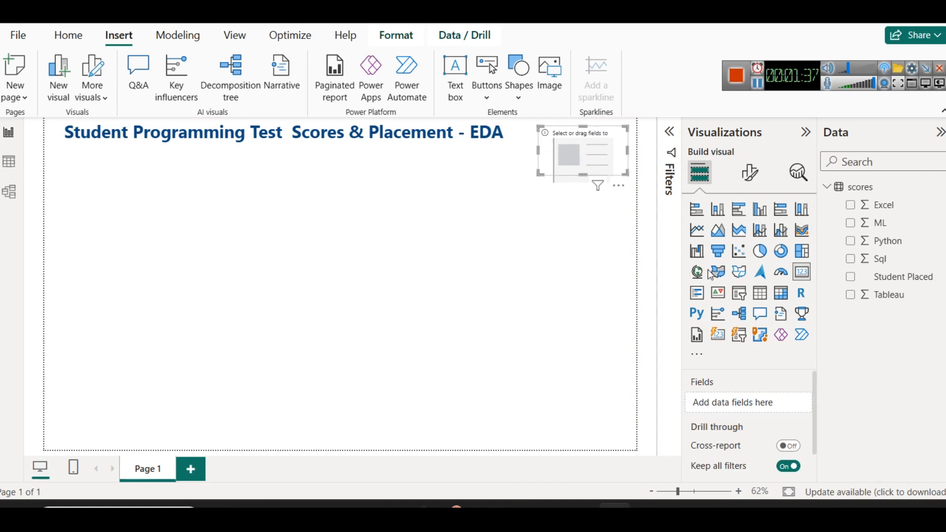
left_click(332, 160)
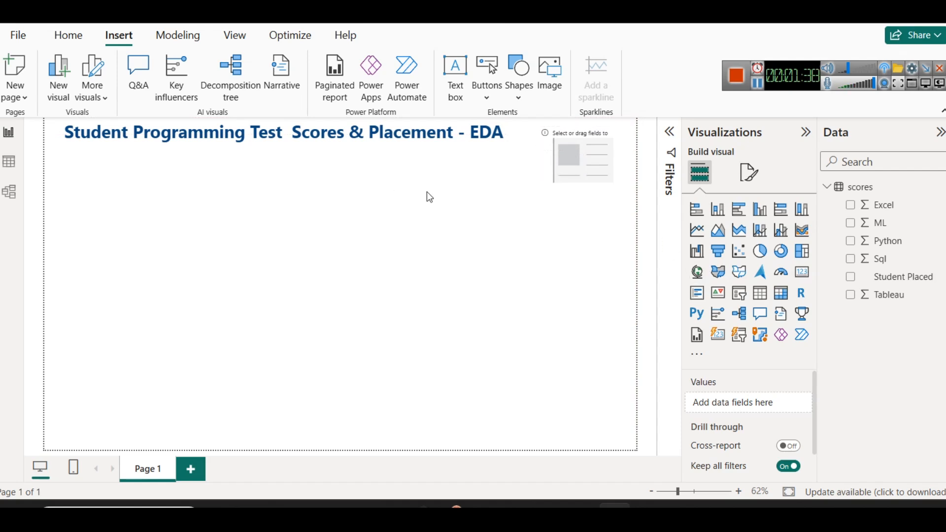
Add the Excel field to the card and set its aggregation to Average
left_click(557, 160)
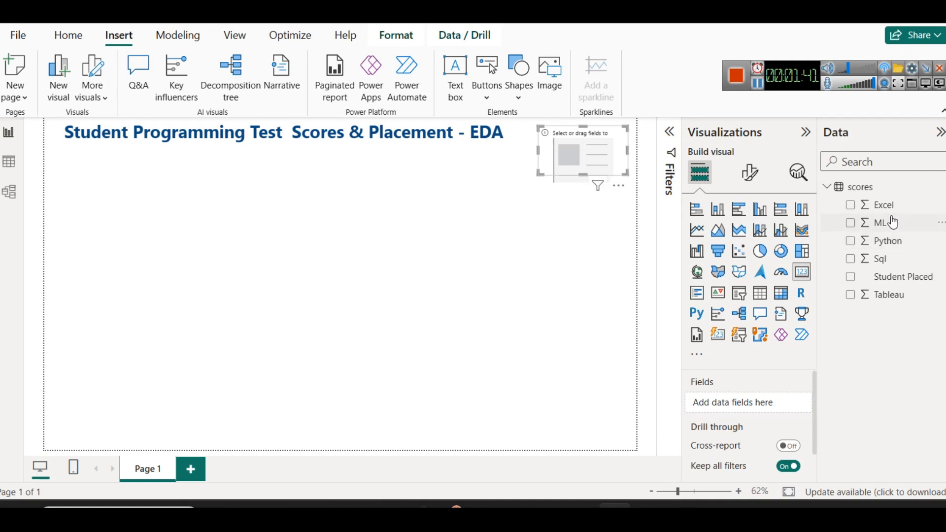
left_click_drag(885, 206, 744, 401)
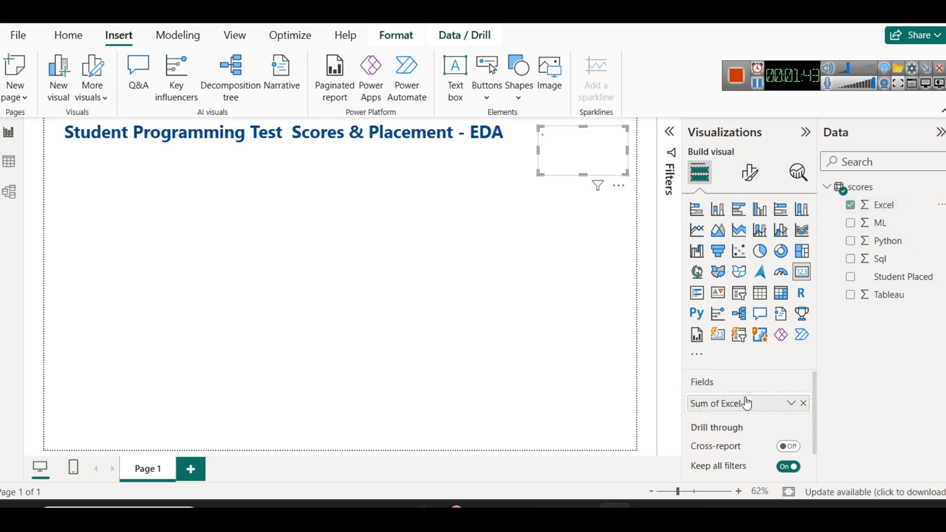
left_click(790, 404)
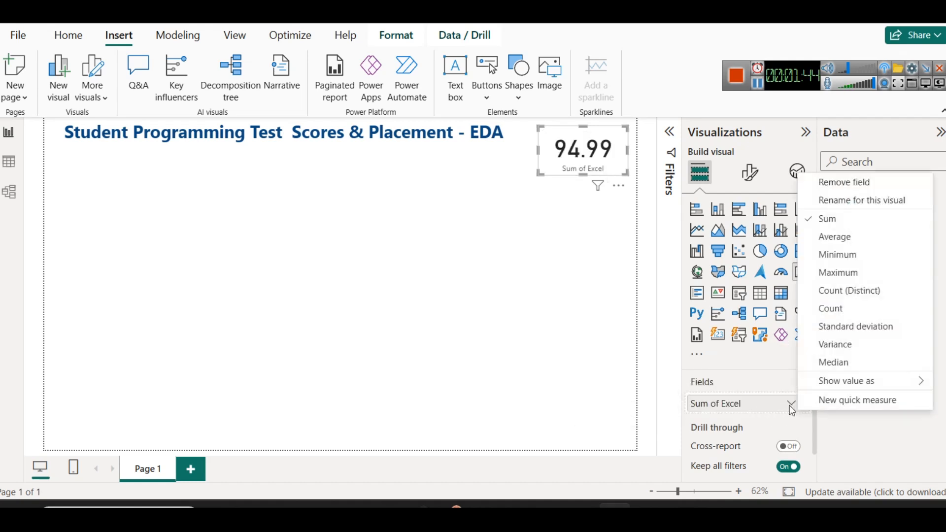
left_click(838, 237)
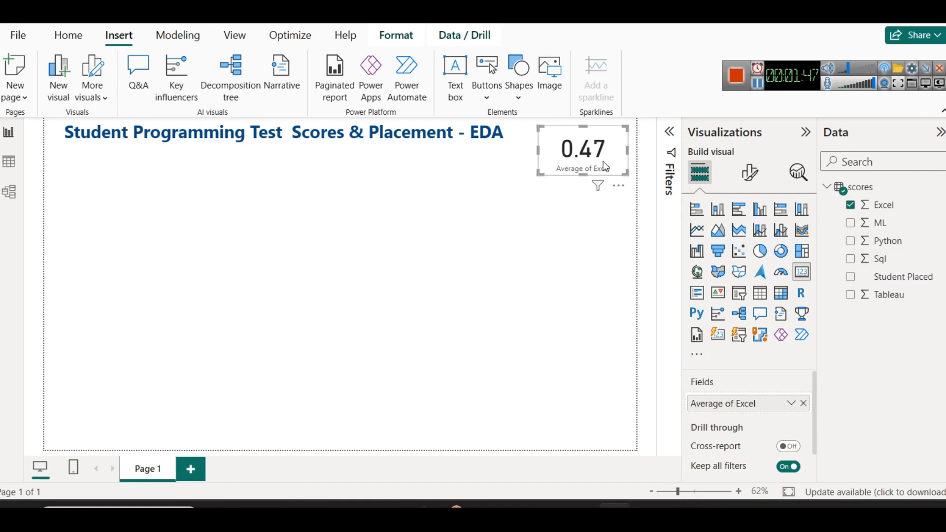
left_click(581, 239)
Examine the distinct values of the Excel column in the scores table without applying a filter
left_click(10, 167)
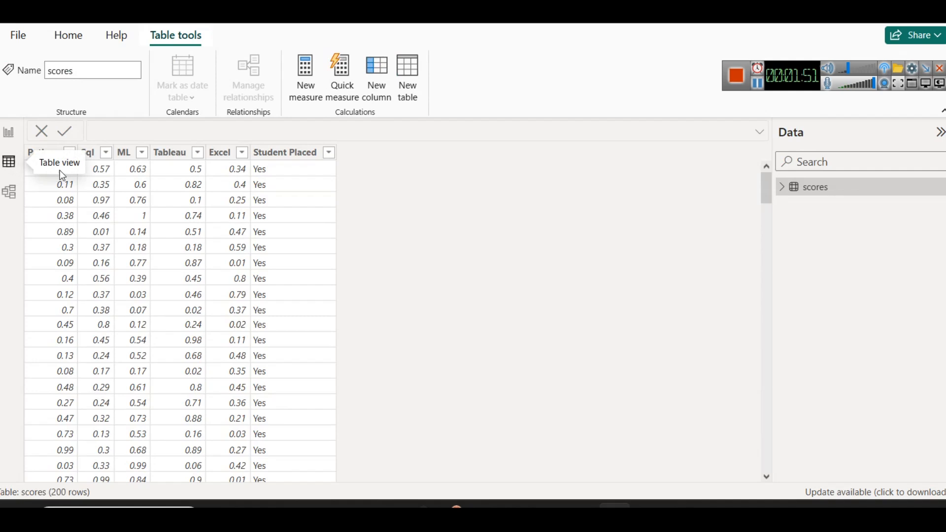
left_click(240, 154)
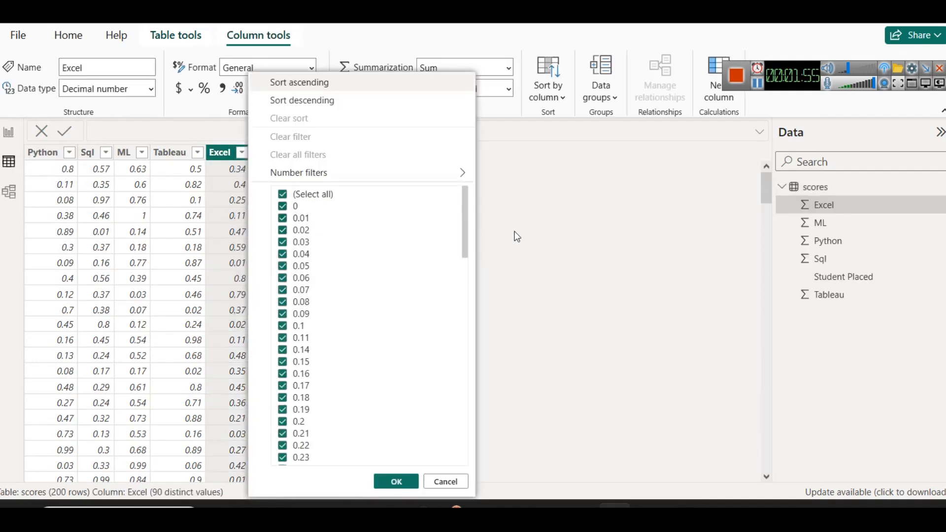
left_click_drag(465, 197, 469, 419)
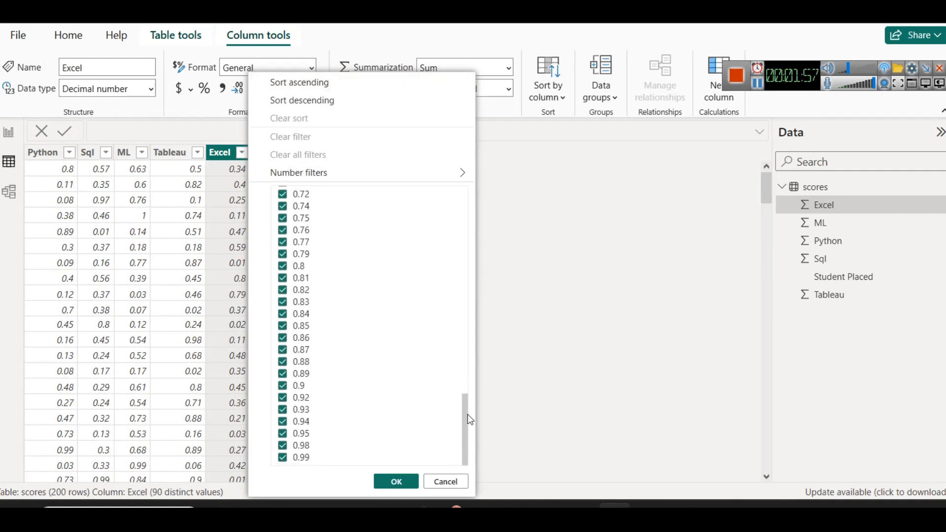
left_click(446, 481)
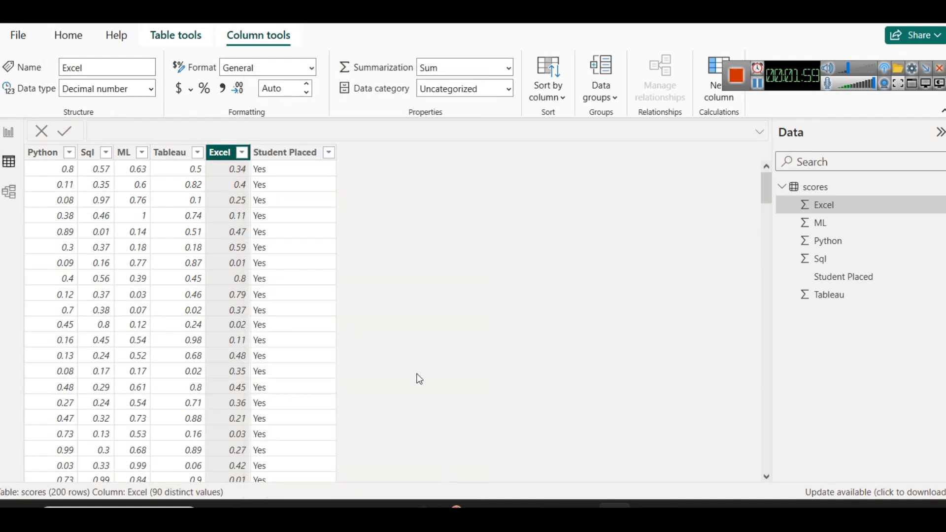
left_click(43, 157)
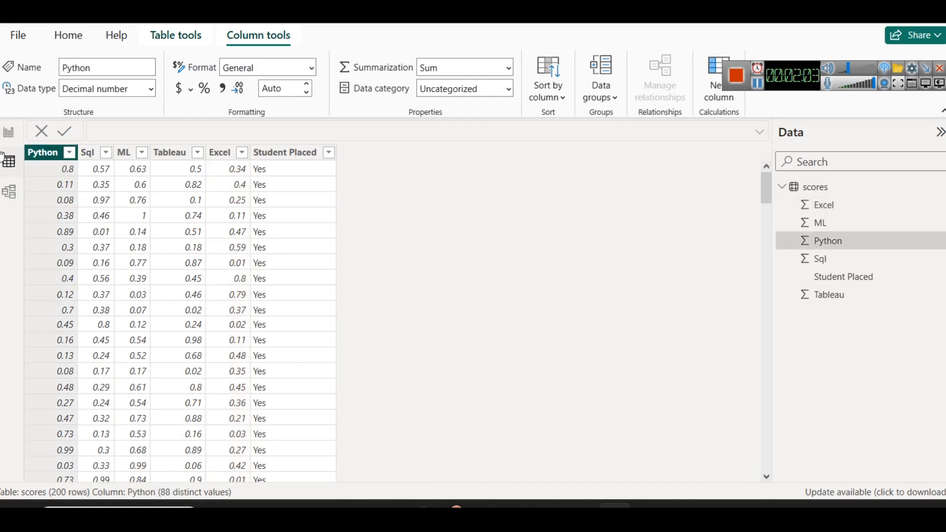
left_click(8, 132)
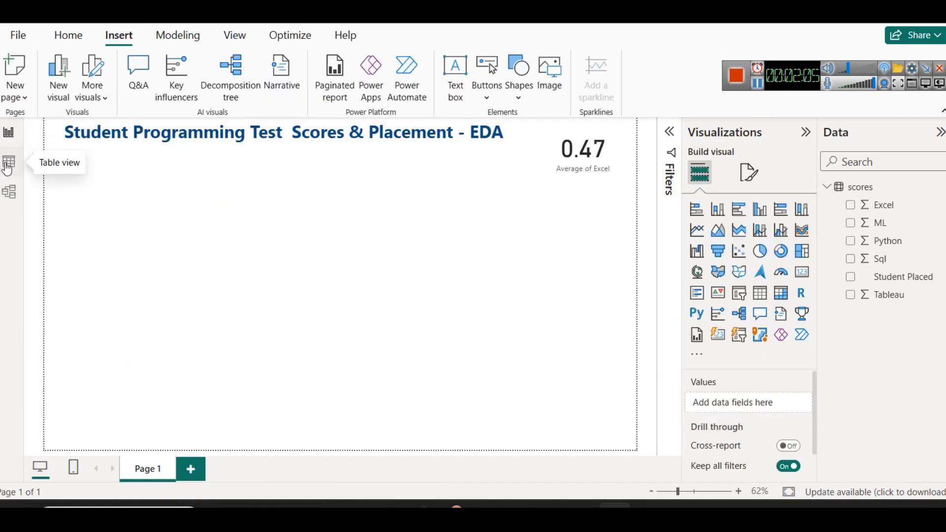
Format the Python, Sql, ML, Tableau and Excel columns of the scores table as percentages
left_click(8, 168)
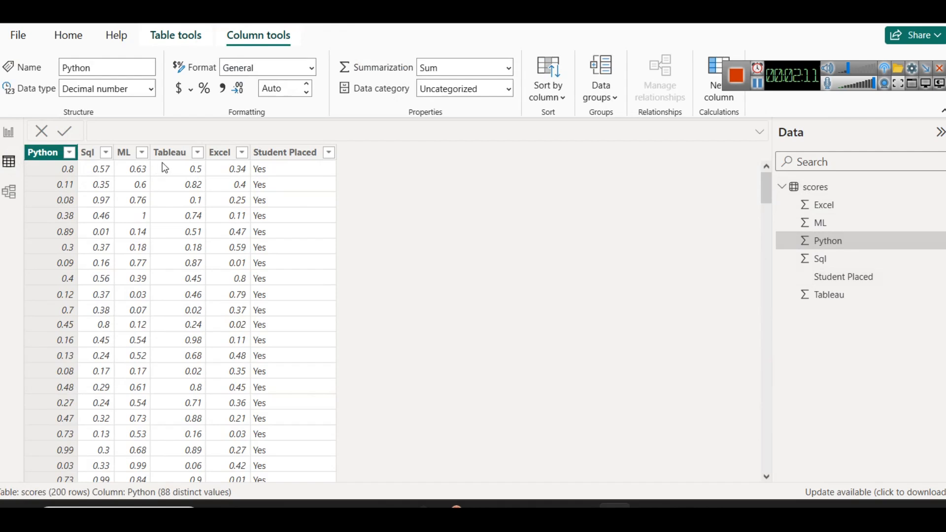
left_click(209, 97)
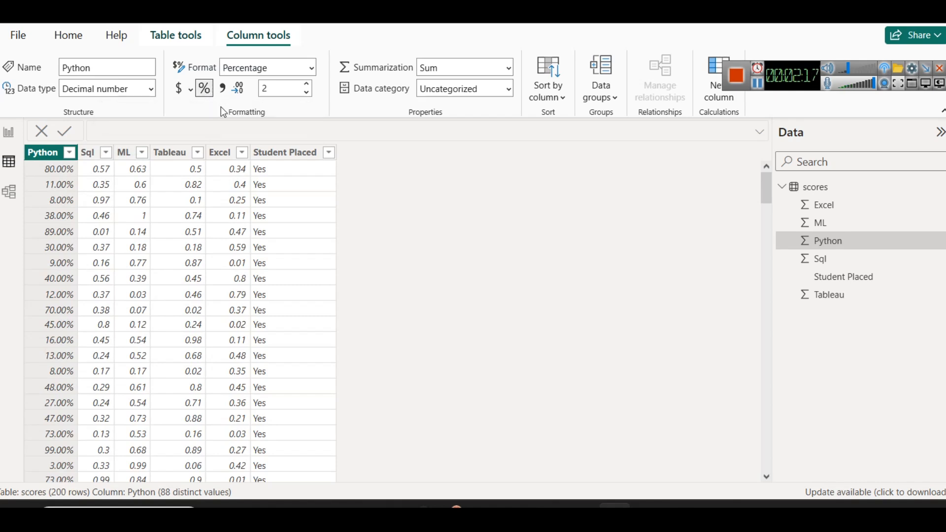
left_click(92, 152)
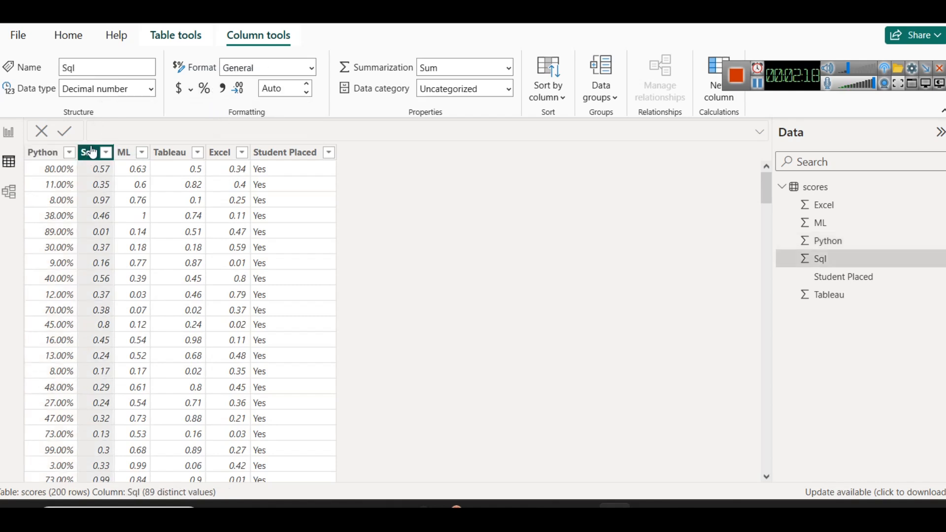
left_click(205, 88)
left_click(125, 153)
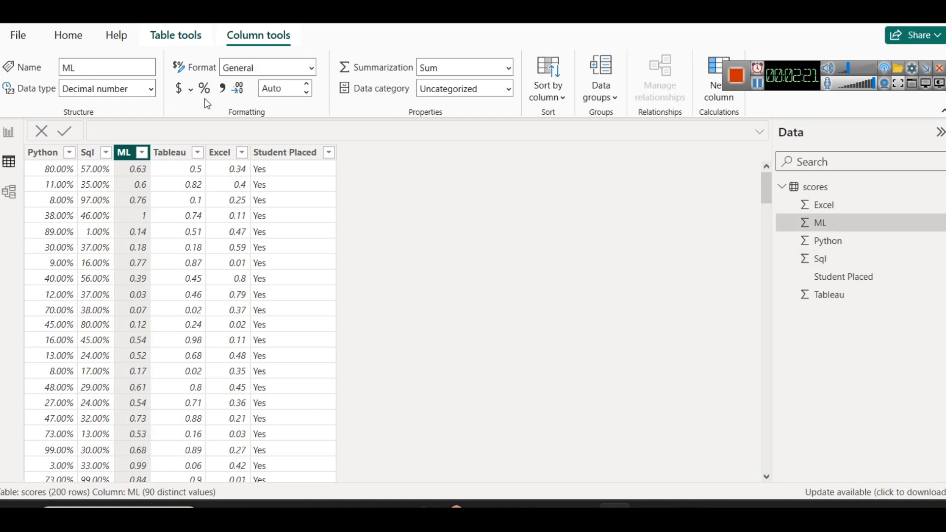
left_click(204, 89)
left_click(172, 152)
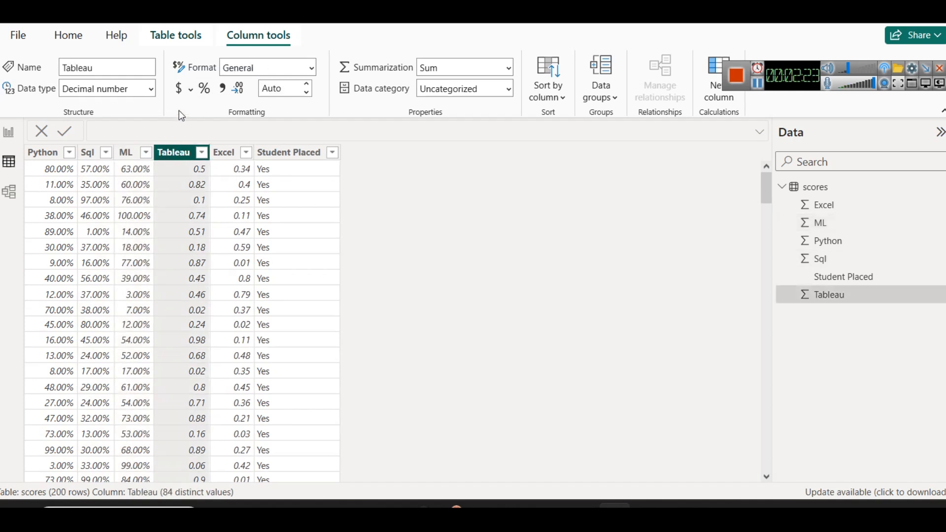
left_click(203, 89)
left_click(223, 152)
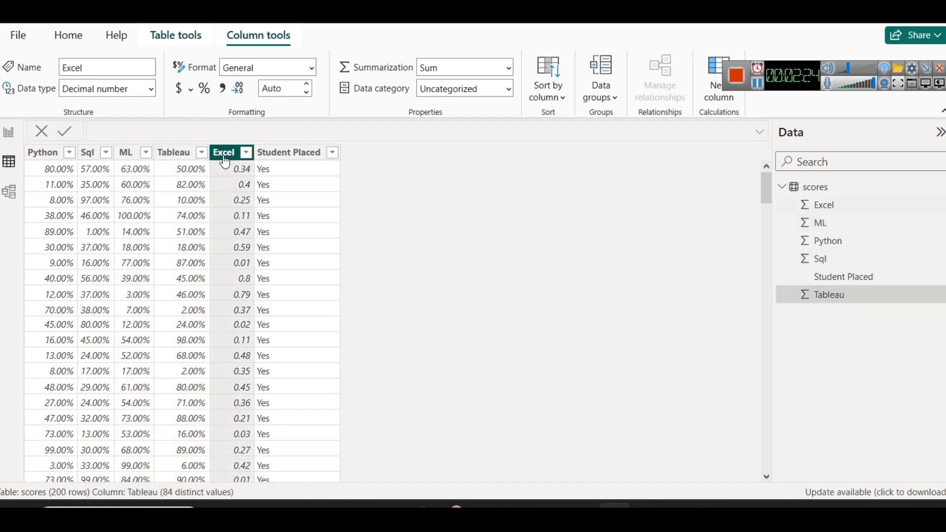
left_click(211, 94)
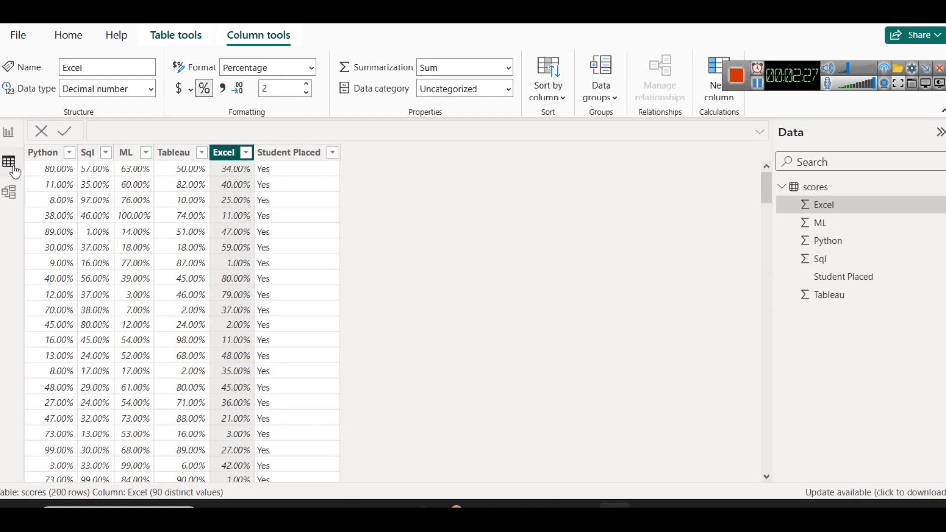
left_click(8, 132)
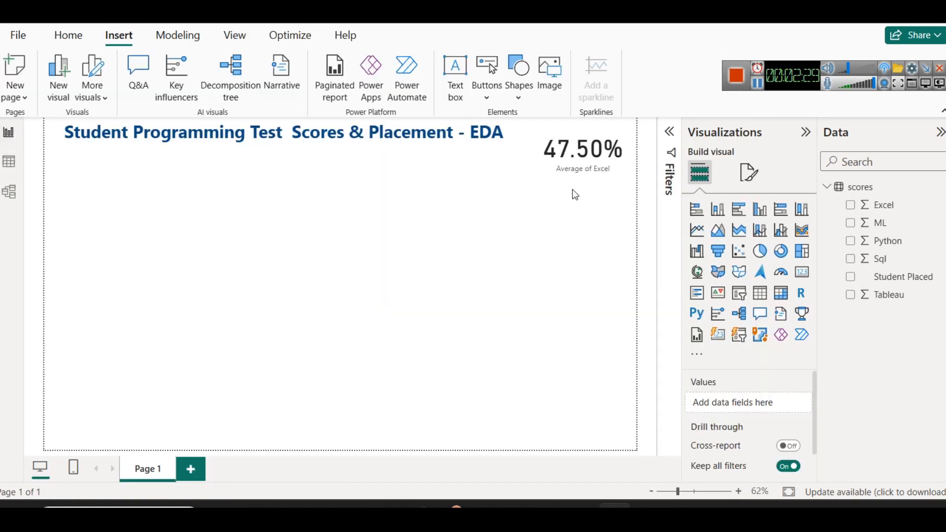
Set the Excel card's callout value to font size 40 and the title's dark blue (Theme color 1, 50% darker)
left_click(580, 151)
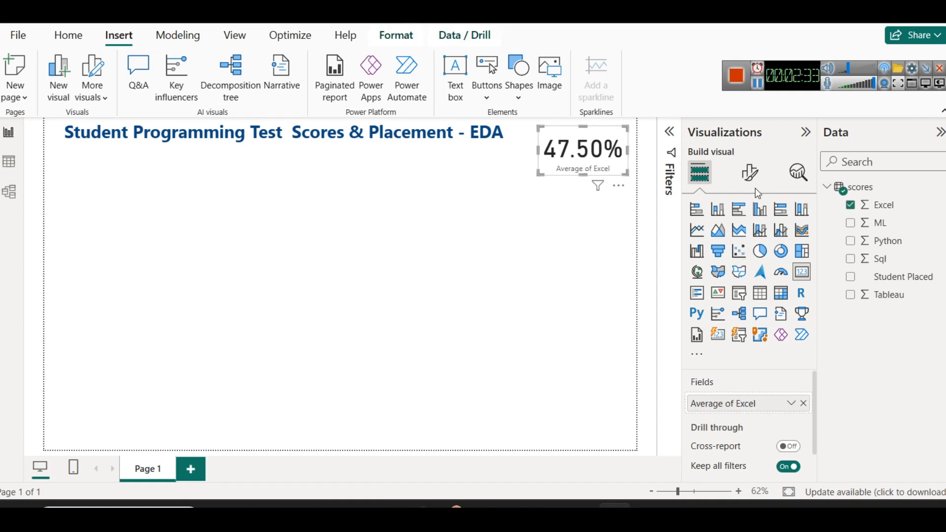
left_click(751, 175)
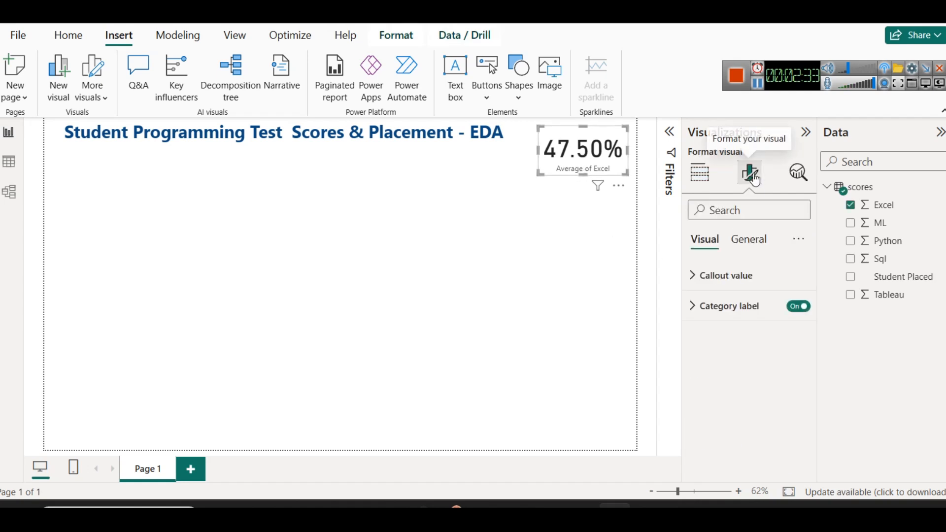
left_click(742, 276)
left_click(797, 334)
left_click(797, 334)
left_click(797, 334)
left_click(797, 334)
left_click(797, 333)
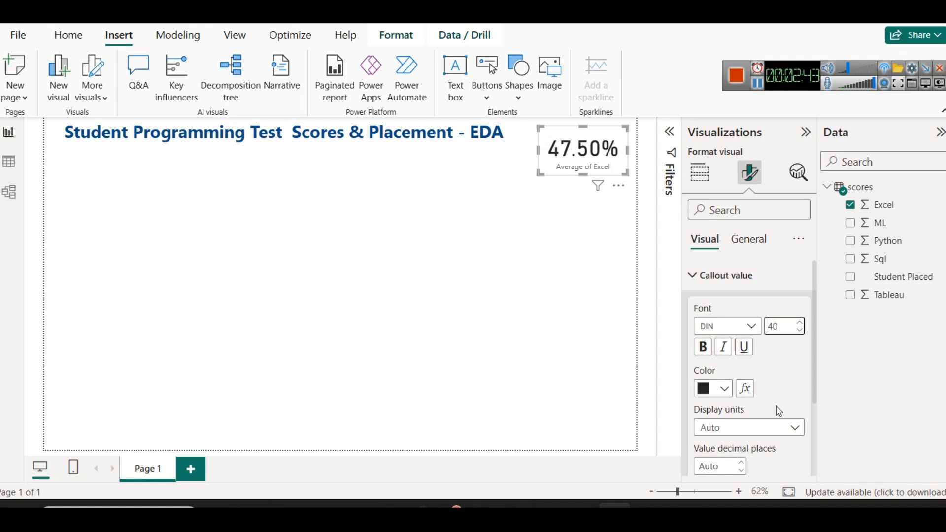
left_click(723, 389)
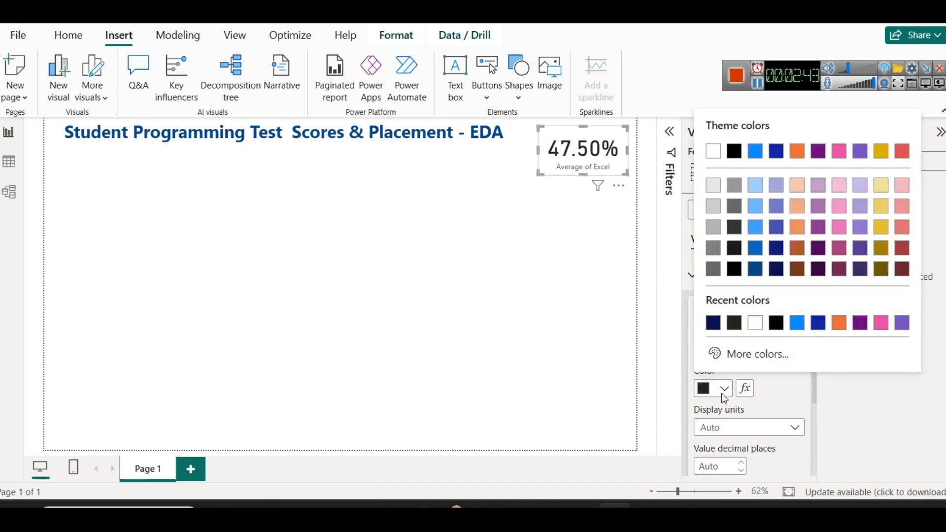
left_click(757, 276)
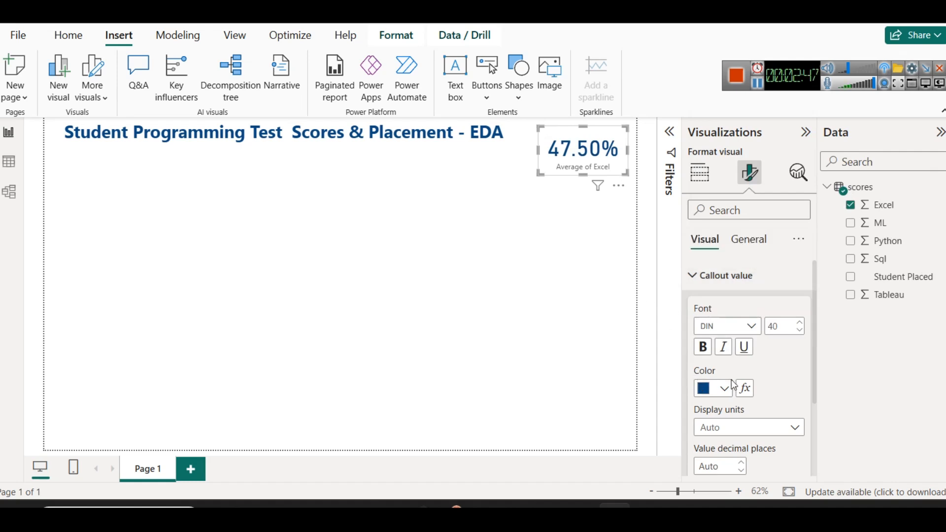
Format the Excel card's category label as bold, size 13 and dark plum
left_click(754, 275)
left_click(754, 313)
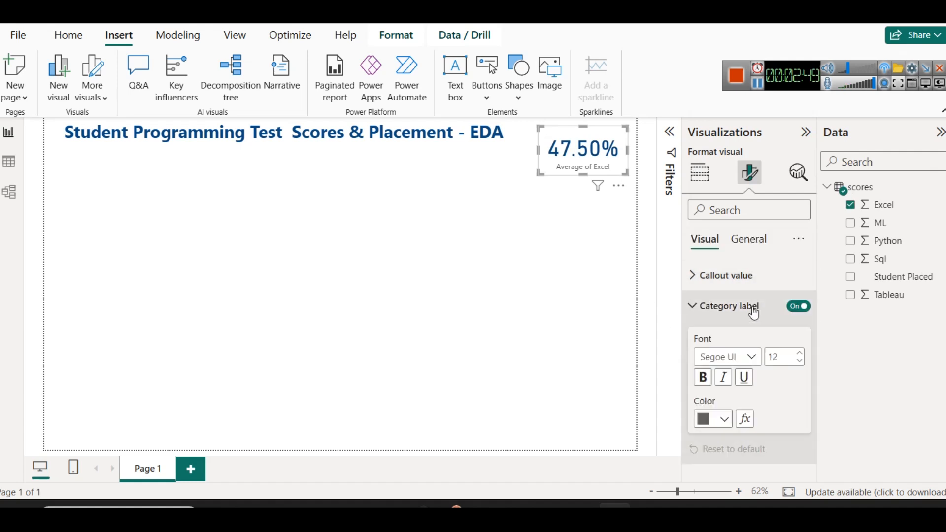
left_click(719, 419)
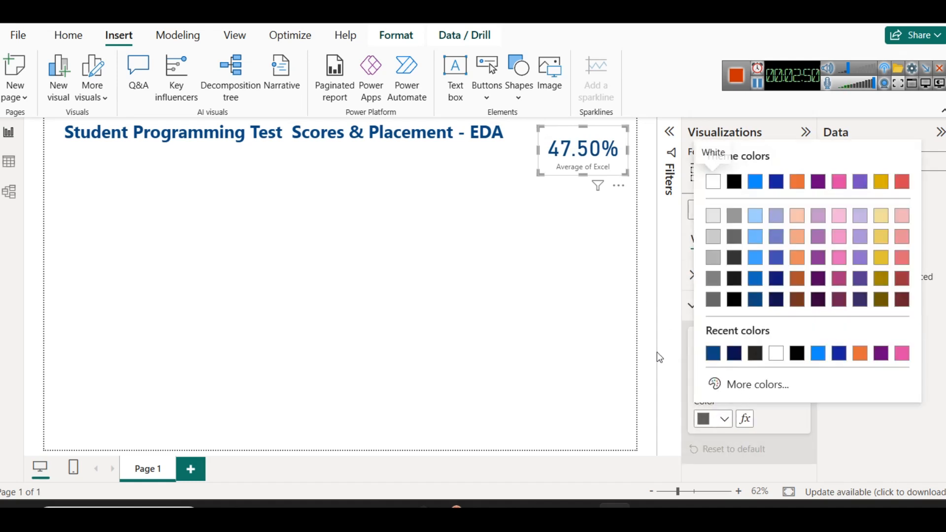
left_click(840, 306)
left_click(707, 385)
left_click(799, 352)
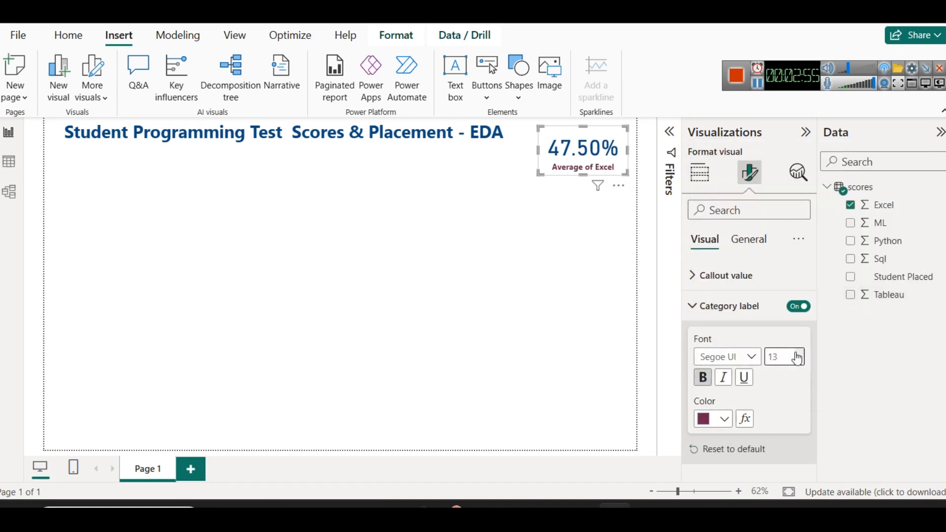
left_click(576, 204)
Move the title text box down slightly so its upper edge lines up with the Excel card's upper edge
left_click(584, 166)
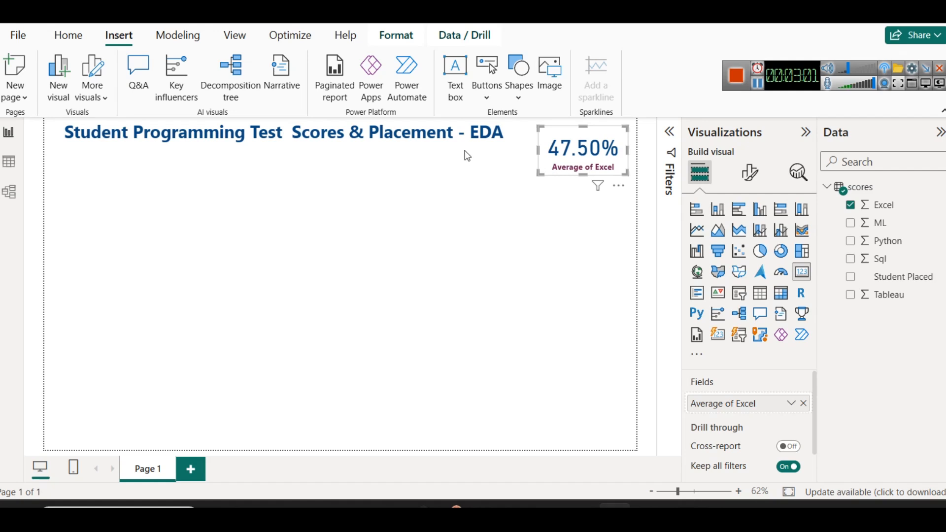
left_click(458, 138)
left_click(551, 149)
left_click(491, 139)
left_click_drag(509, 148, 508, 151)
left_click(508, 148)
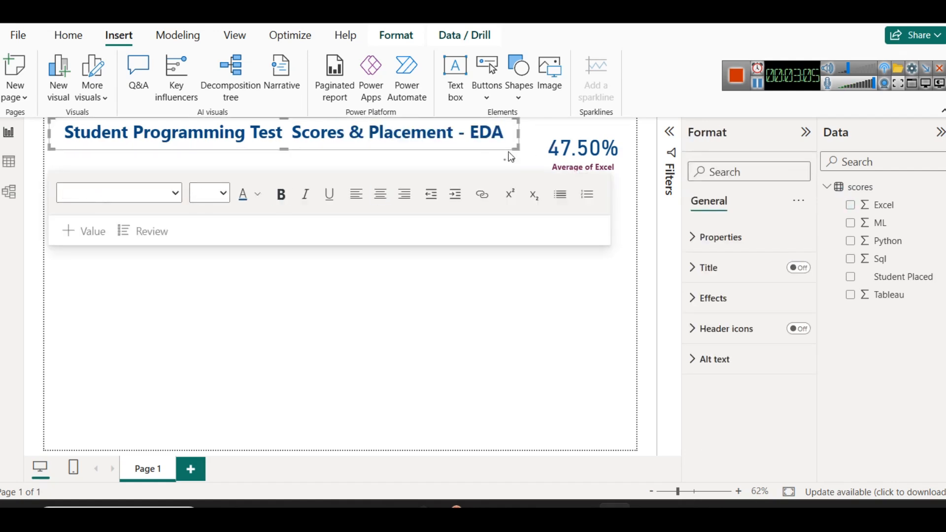
Turn on the shadow and the visual border for the Excel card
left_click(561, 153)
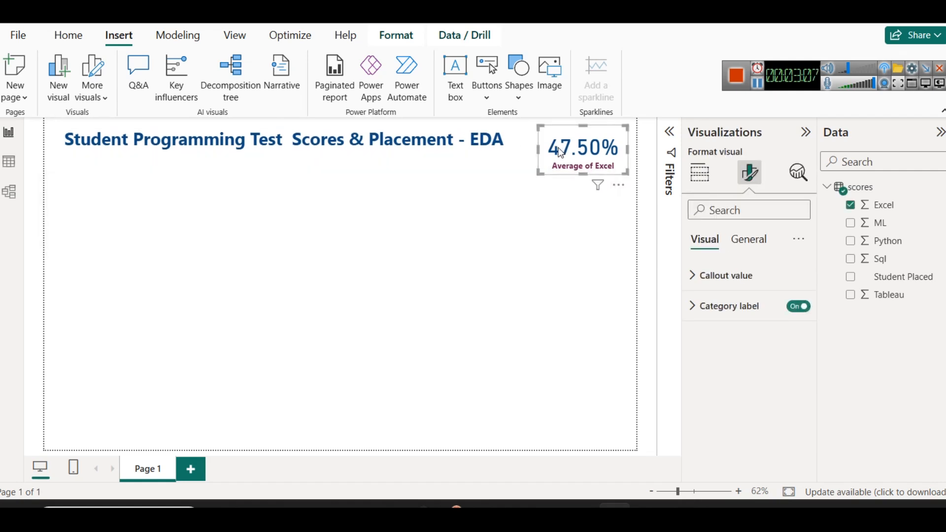
left_click(771, 245)
left_click(730, 338)
scroll(745, 383, "down", 3)
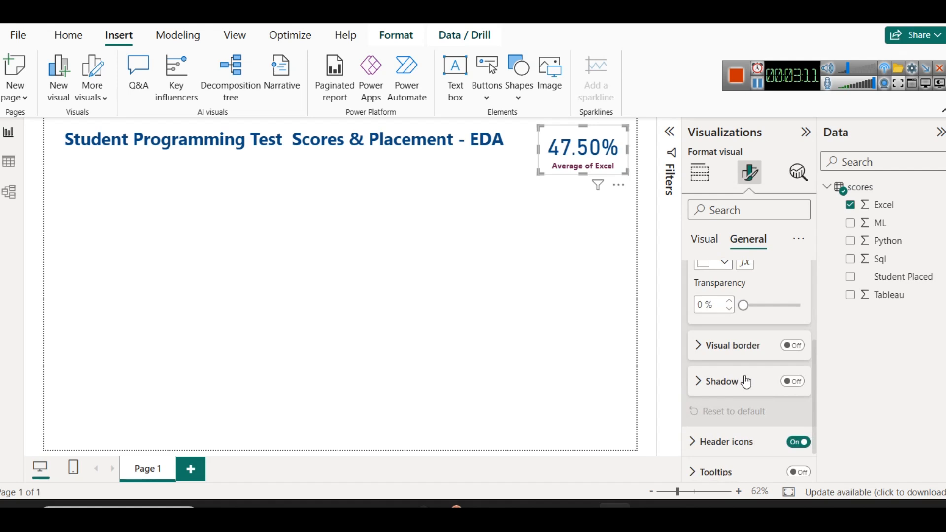
left_click(792, 381)
left_click(792, 346)
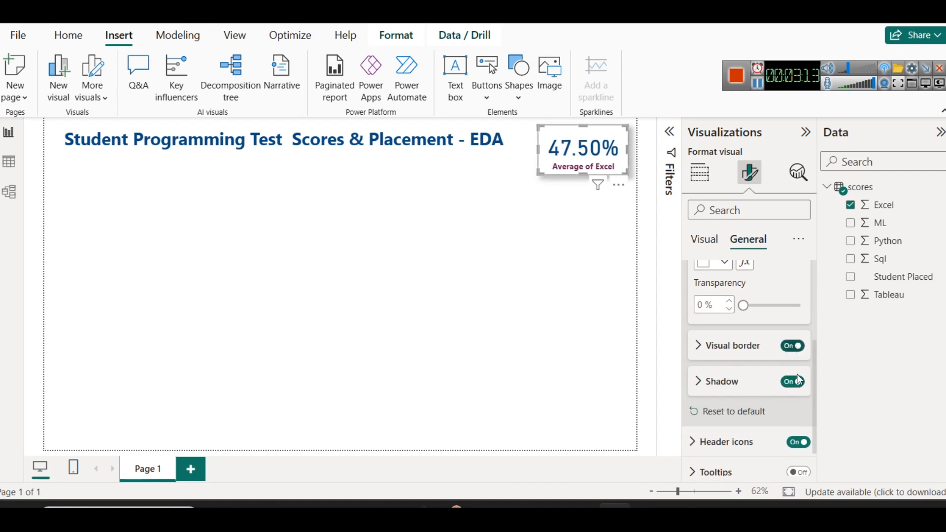
Color the Excel card's visual border with the title's dark blue and reduce the card's height slightly
left_click(705, 345)
left_click(709, 384)
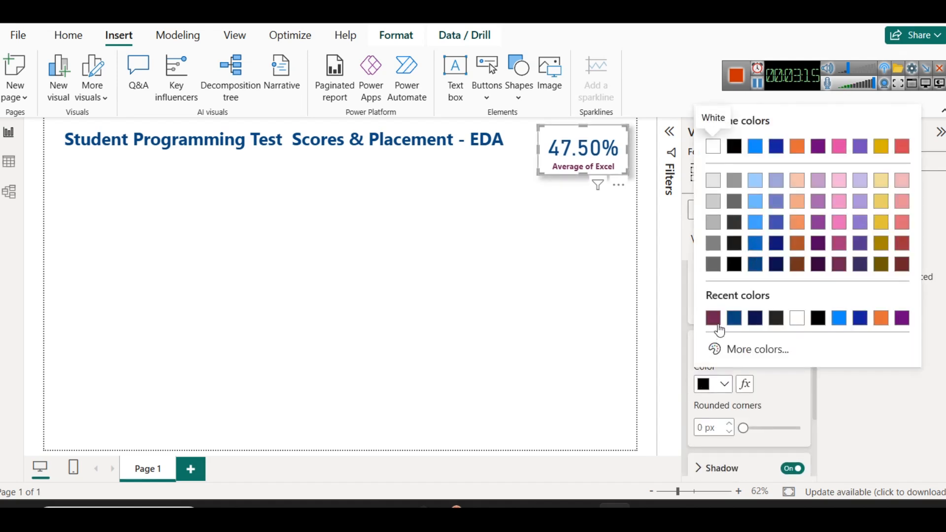
left_click(734, 319)
left_click(563, 272)
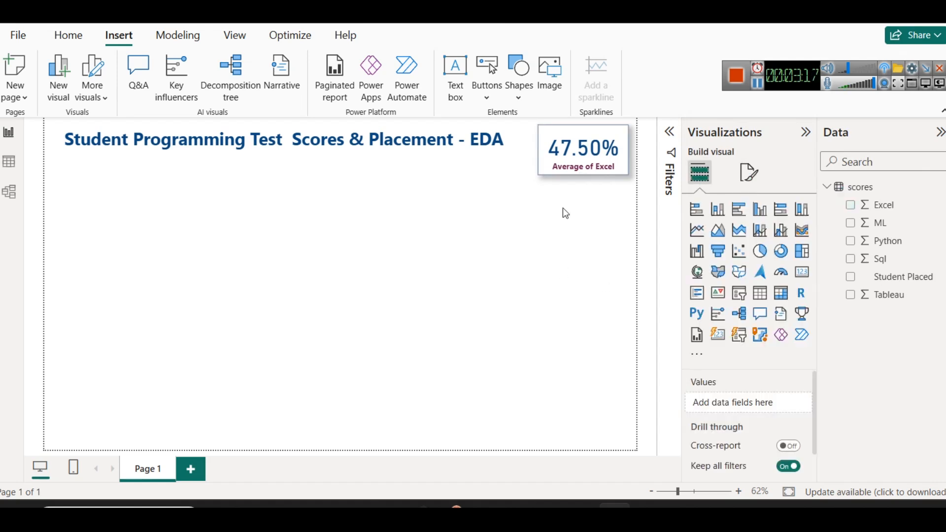
left_click(573, 164)
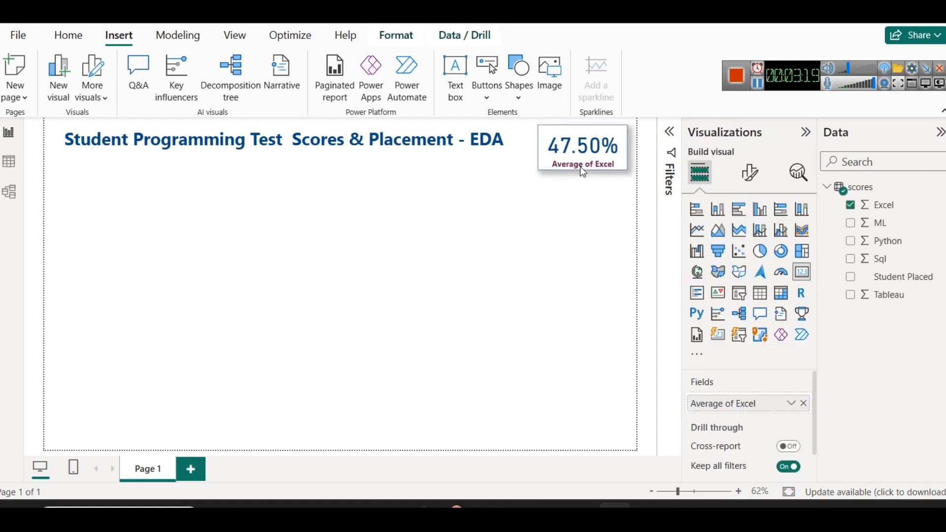
left_click(579, 234)
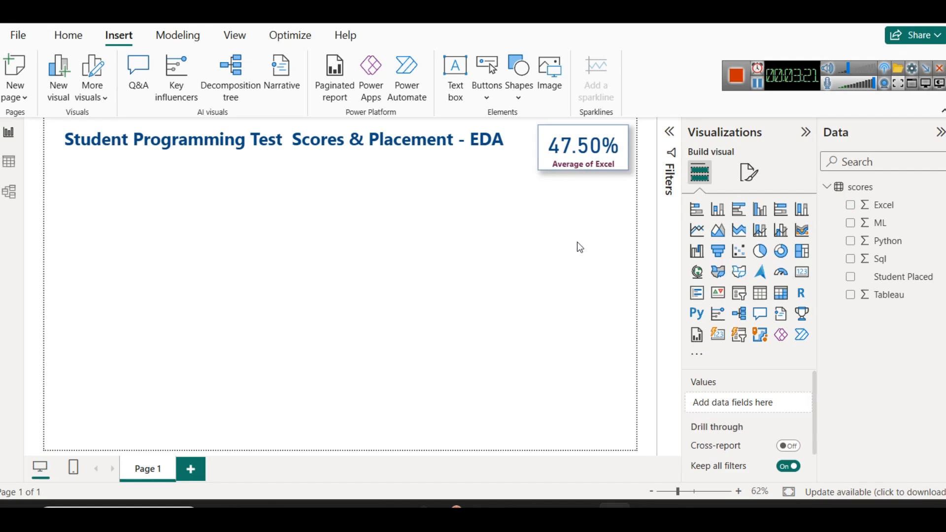
Turn on the shadow and the visual border for the title text box
left_click(473, 151)
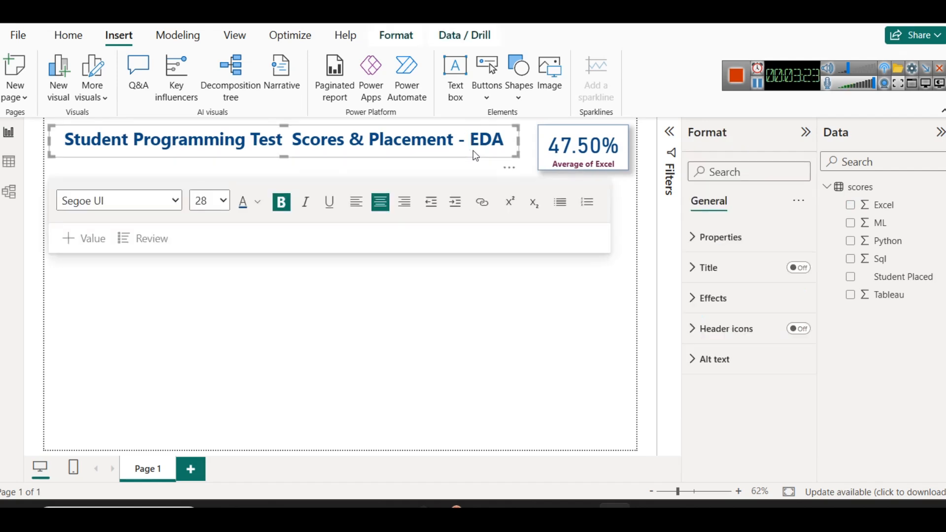
left_click(712, 302)
scroll(754, 413, "down", 5)
left_click(793, 371)
left_click(793, 334)
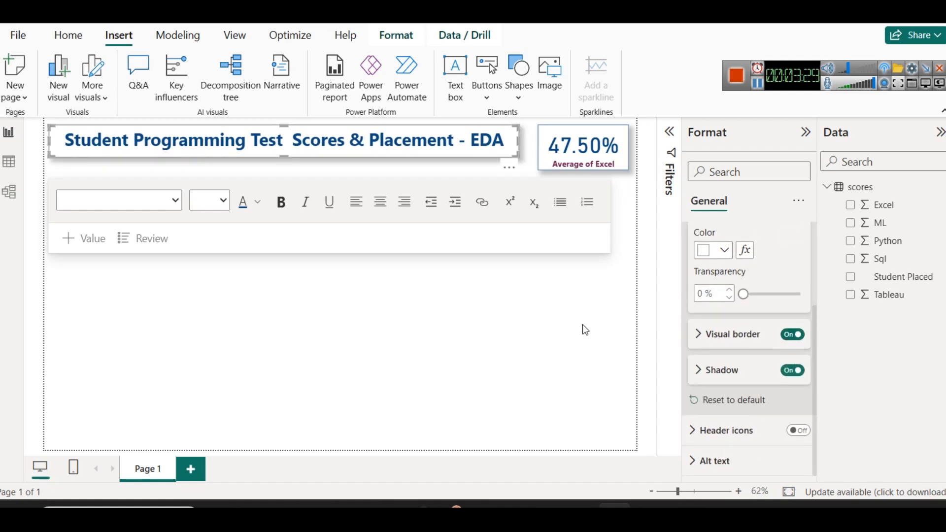
left_click(583, 326)
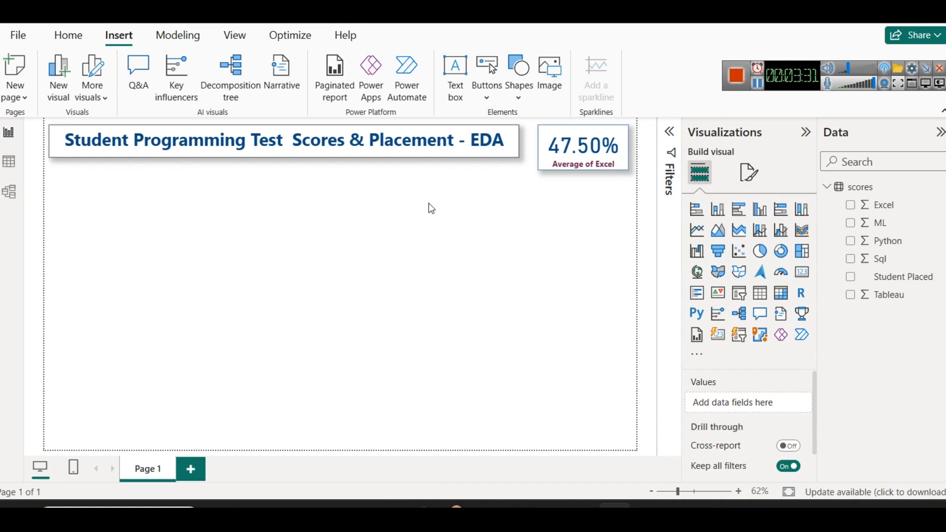
Widen the Excel card toward the title text box, leaving a narrow gap between them
left_click(538, 149)
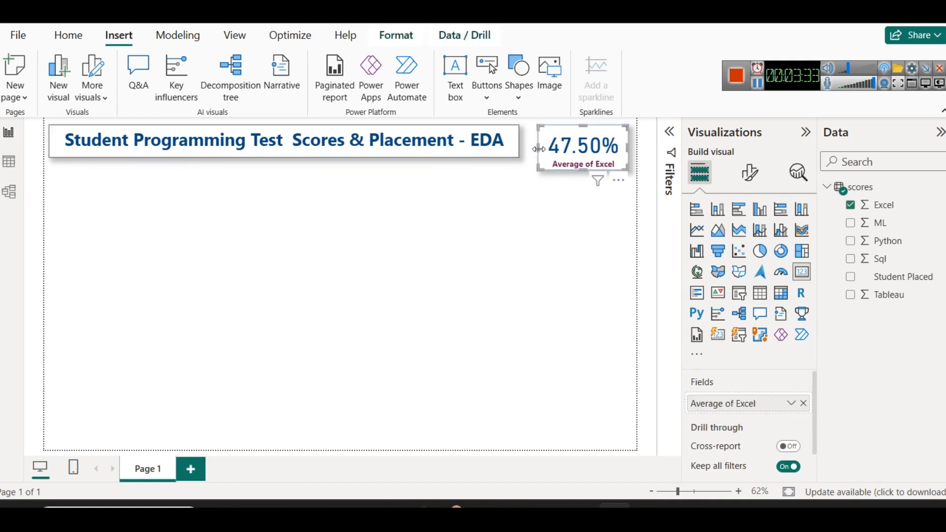
left_click_drag(539, 149, 528, 144)
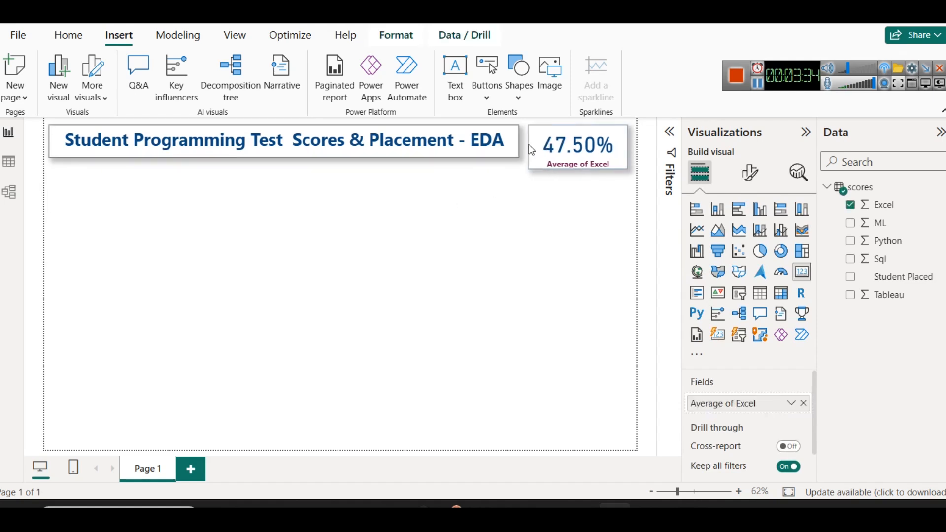
left_click(565, 218)
Duplicate the Excel card and place the copy directly below the original, aligned with its edges
left_click(562, 164)
key("ctrl+c")
key("ctrl+v")
left_click_drag(566, 158, 569, 202)
left_click(570, 280)
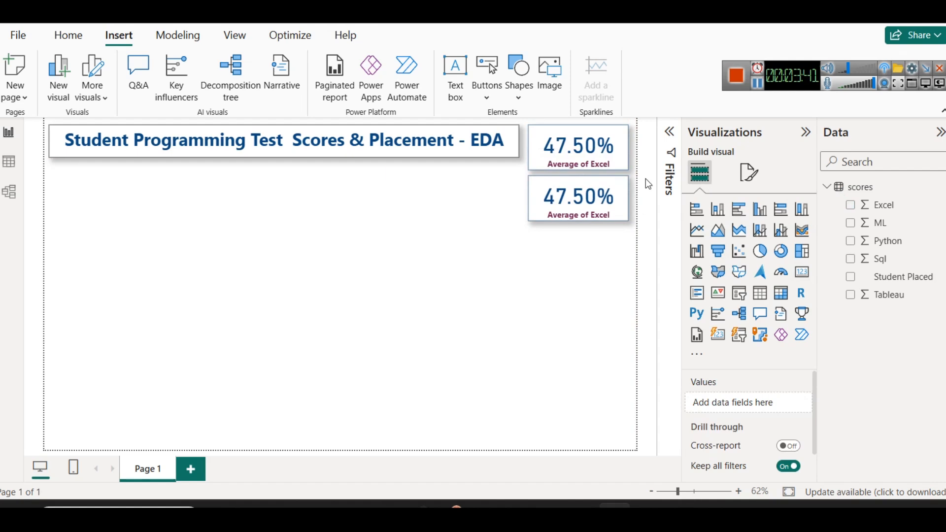
left_click(589, 162)
right_click(589, 162)
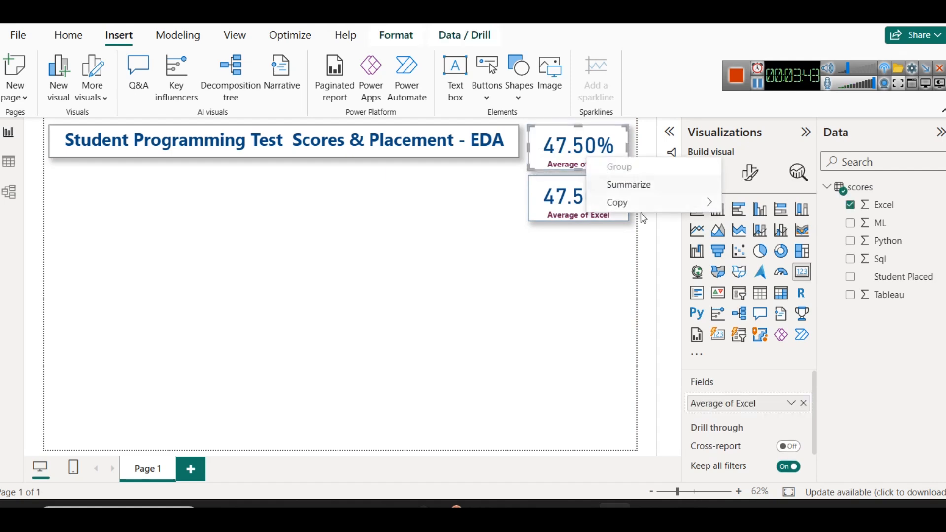
mouse_move(636, 203)
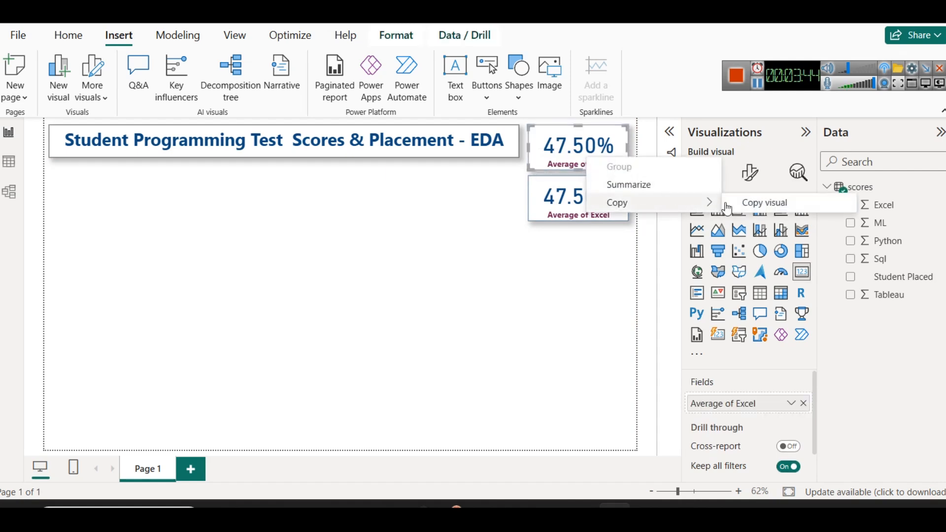
left_click(587, 270)
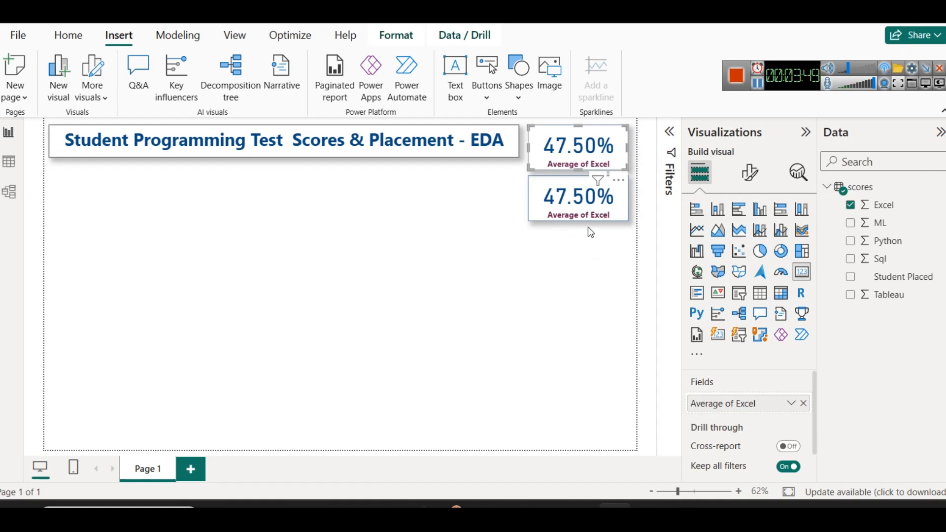
left_click(803, 403)
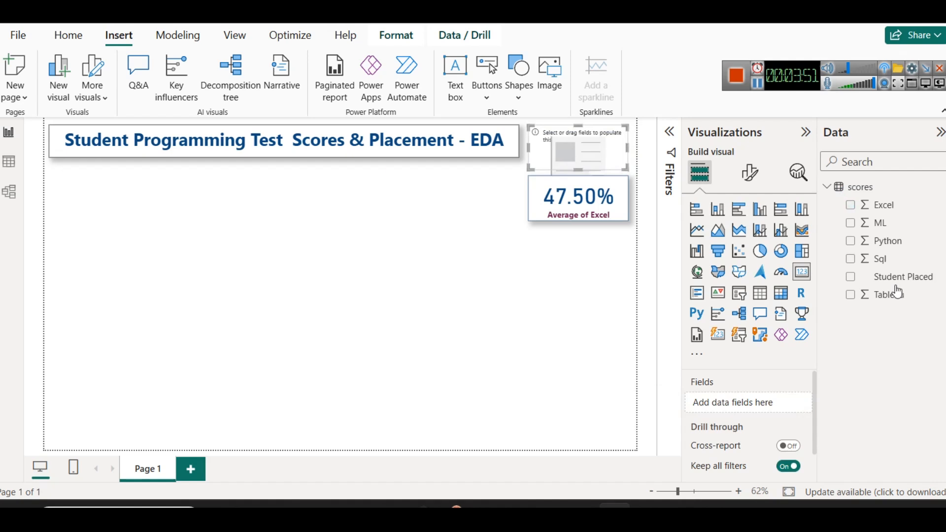
left_click_drag(853, 224, 679, 341)
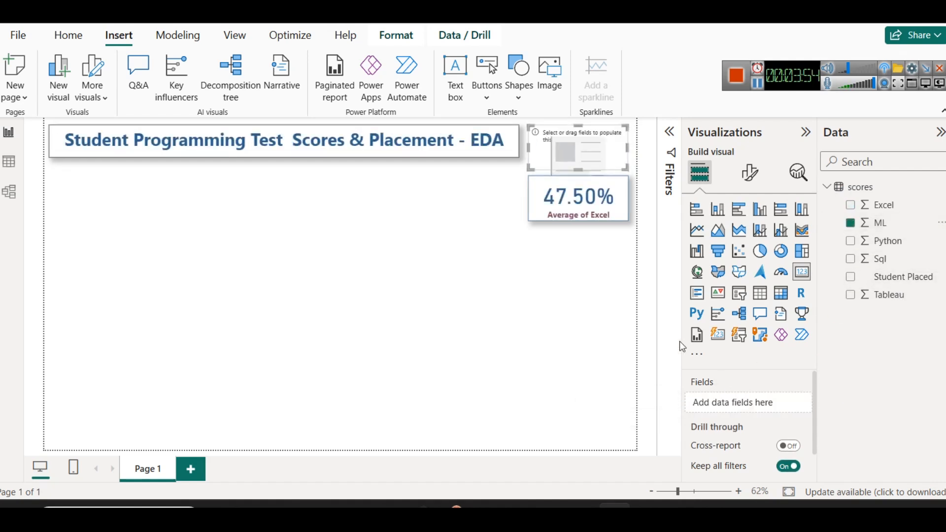
key("ctrl+z")
Replace the Excel field in the second card with ML, summarized as an average
left_click(597, 213)
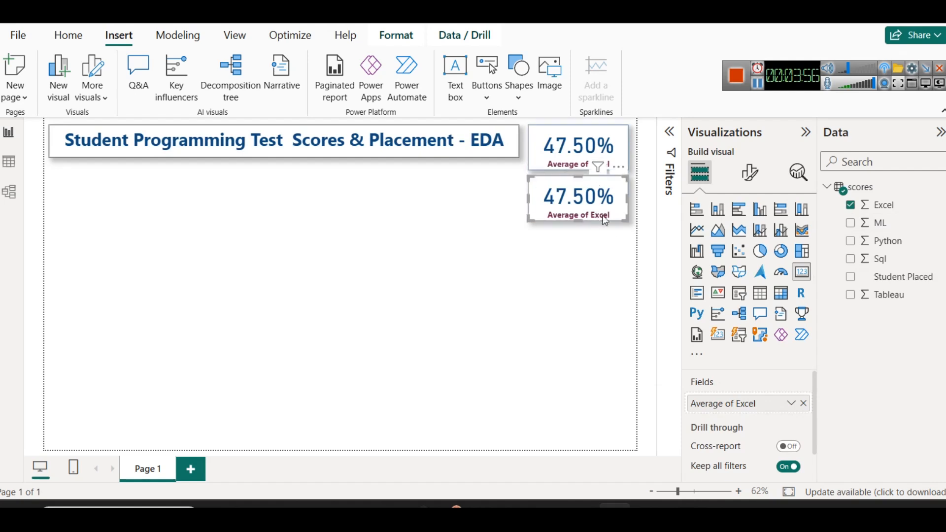
left_click(802, 404)
left_click_drag(877, 223, 784, 411)
left_click(791, 403)
left_click(825, 236)
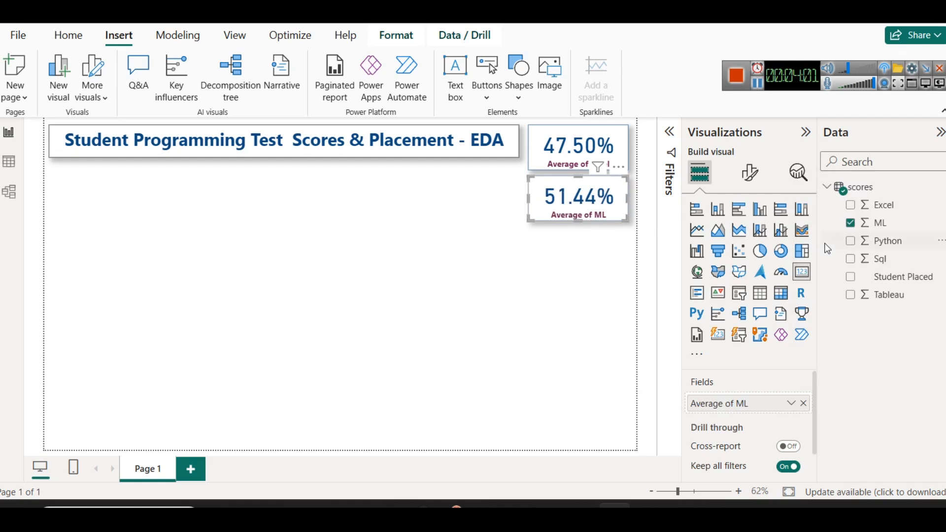
left_click(551, 289)
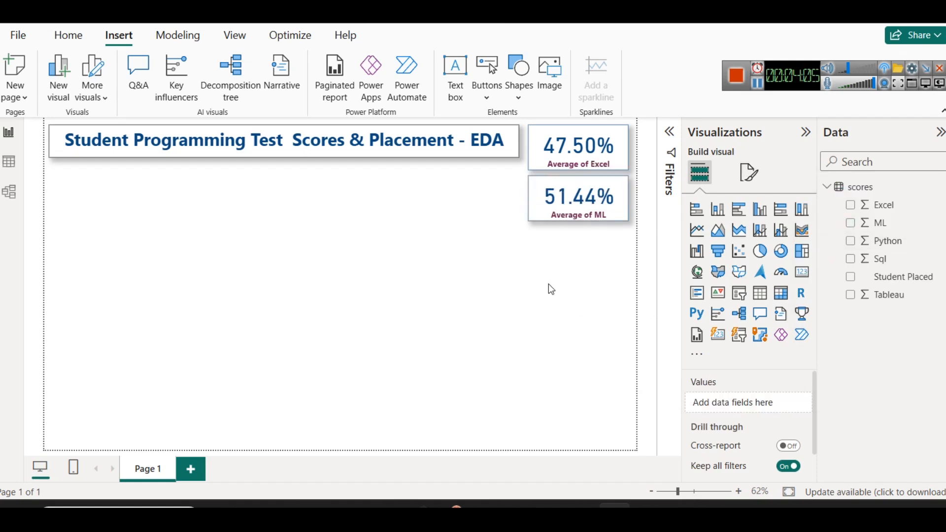
Place a copy of the ML card directly below it and replace its field with the average of Python
left_click_drag(599, 182, 595, 236)
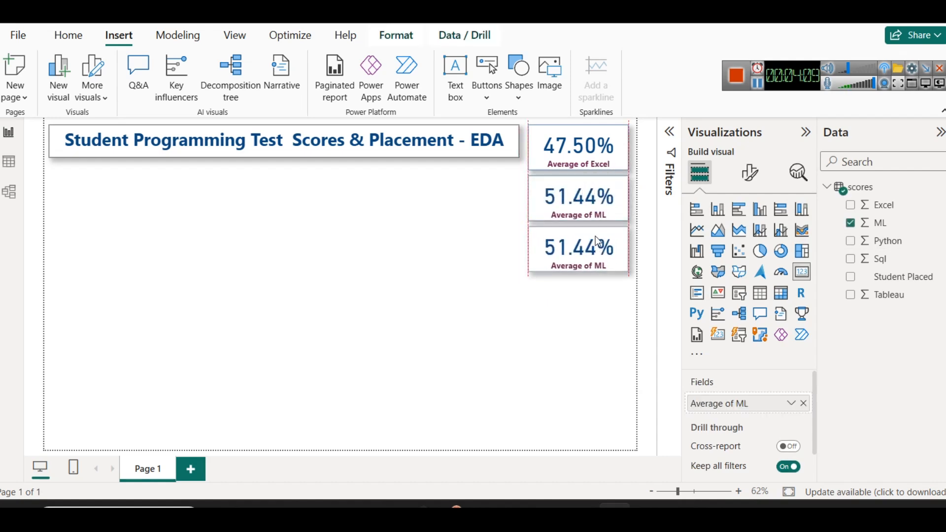
left_click(804, 403)
left_click_drag(875, 241, 802, 408)
left_click(791, 403)
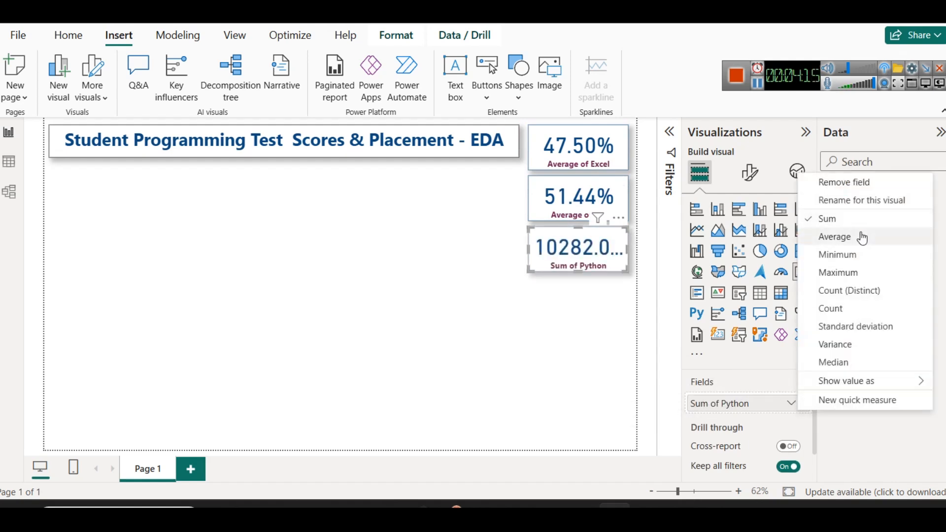
left_click(833, 234)
Duplicate the Python card directly below it and replace the copy's field with the average of Sql
key("ctrl+c")
key("ctrl+v")
left_click_drag(578, 259, 574, 307)
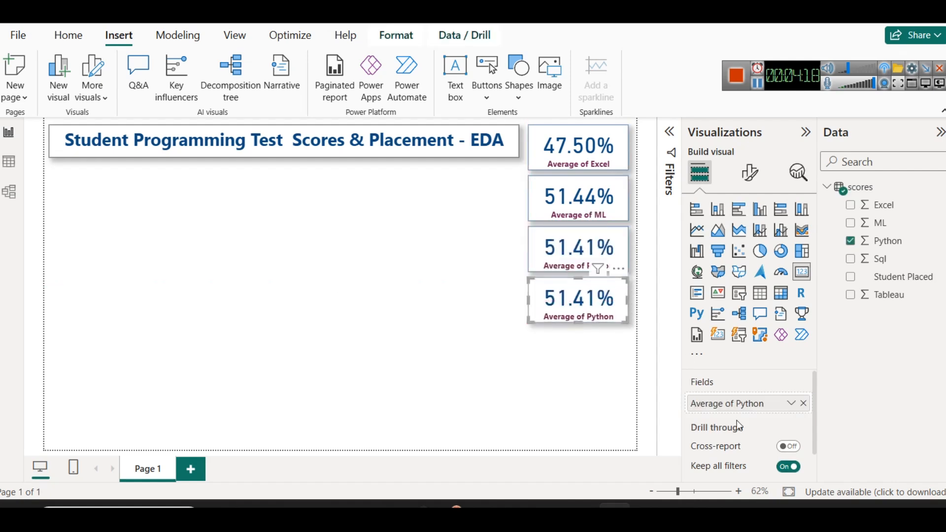
left_click(803, 403)
left_click_drag(770, 395, 766, 391)
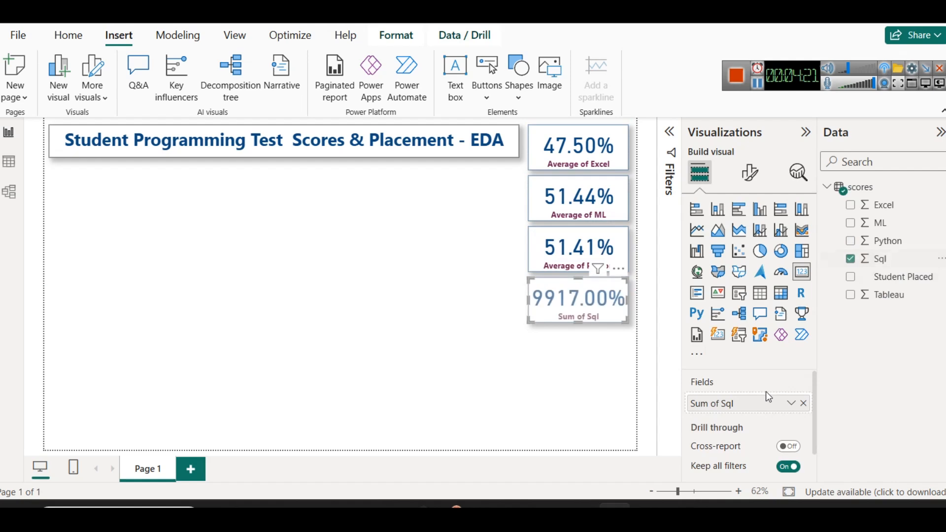
left_click(790, 403)
left_click(837, 238)
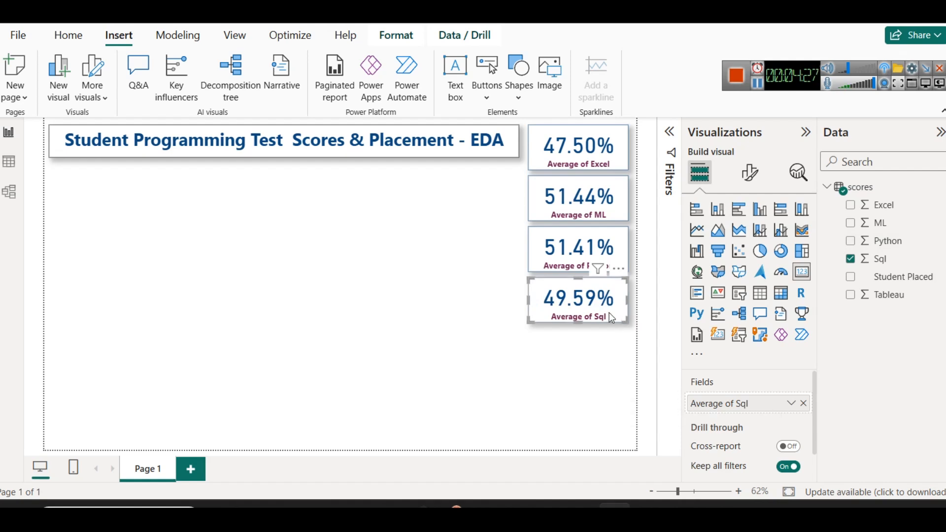
Duplicate the Sql card directly below it and replace the copy's field with the average of Tableau
key("ctrl+c")
key("ctrl+v")
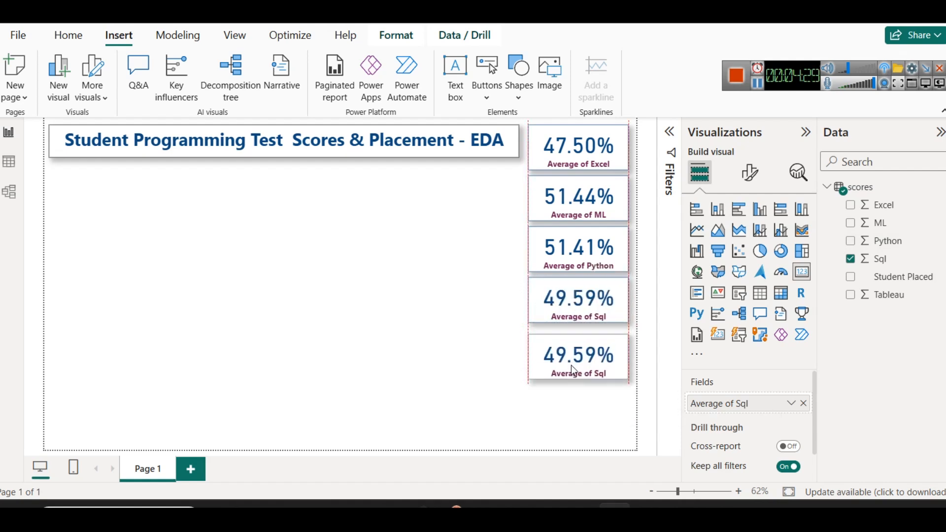
left_click_drag(572, 360, 573, 359)
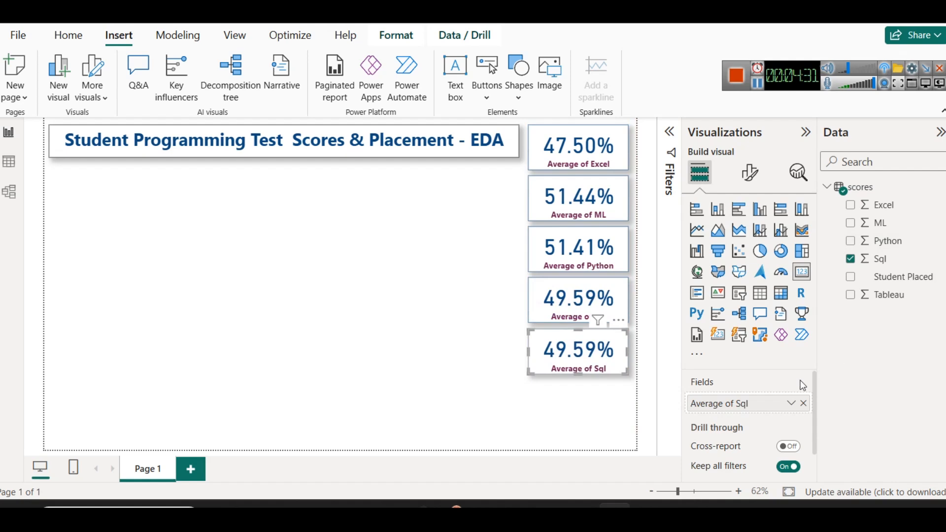
left_click(803, 403)
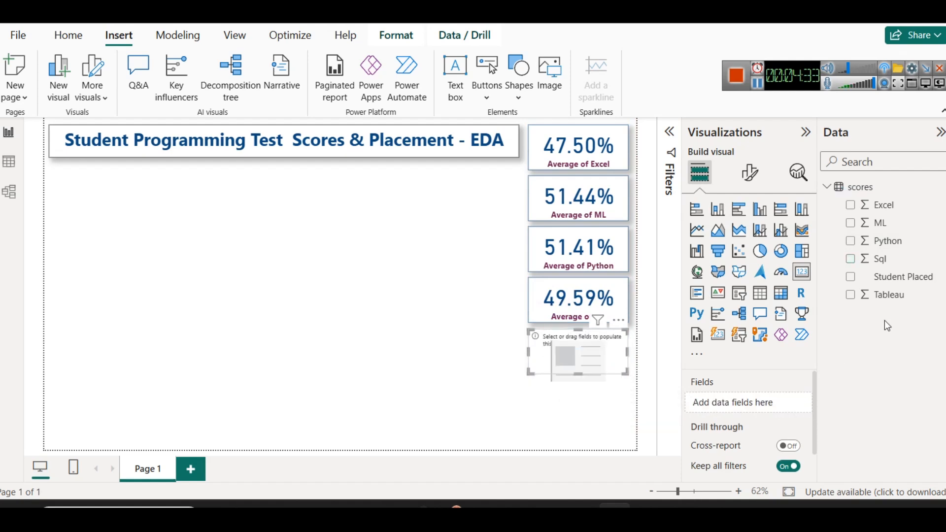
left_click_drag(899, 305, 749, 403)
left_click(791, 403)
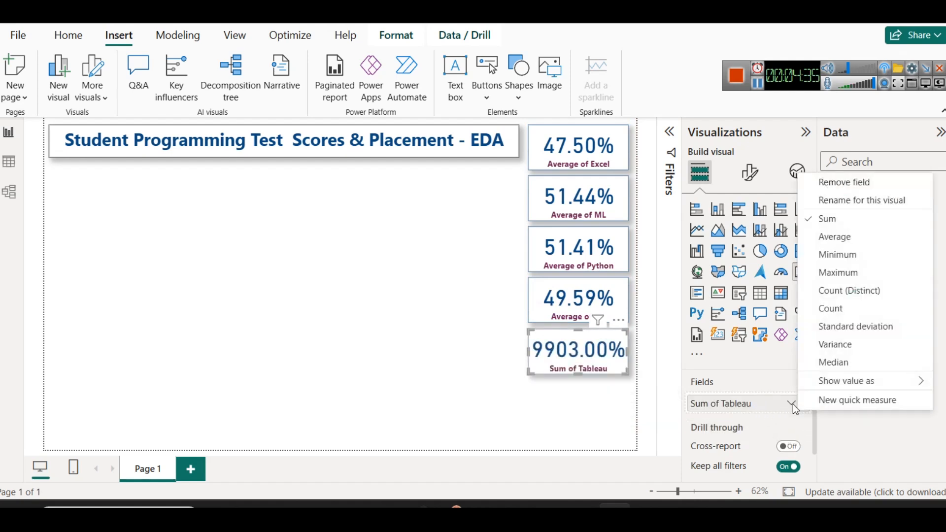
left_click(850, 240)
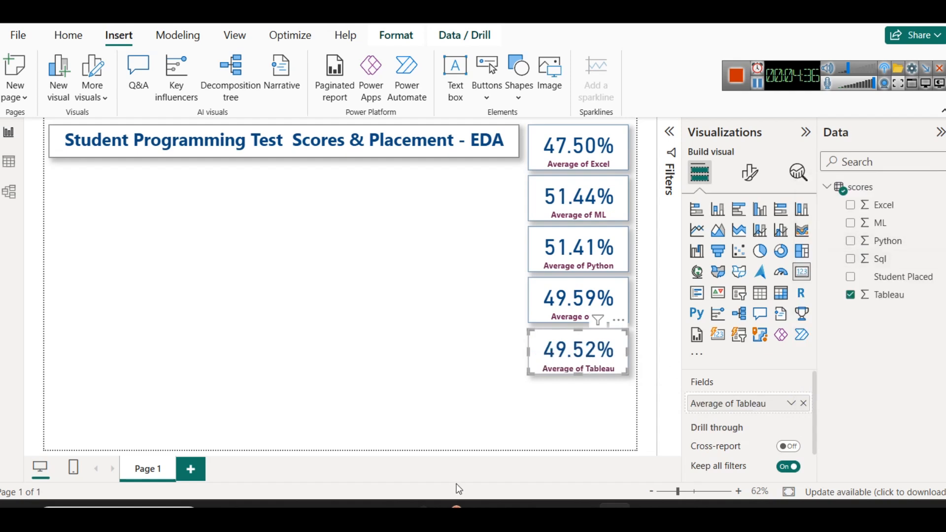
left_click(499, 440)
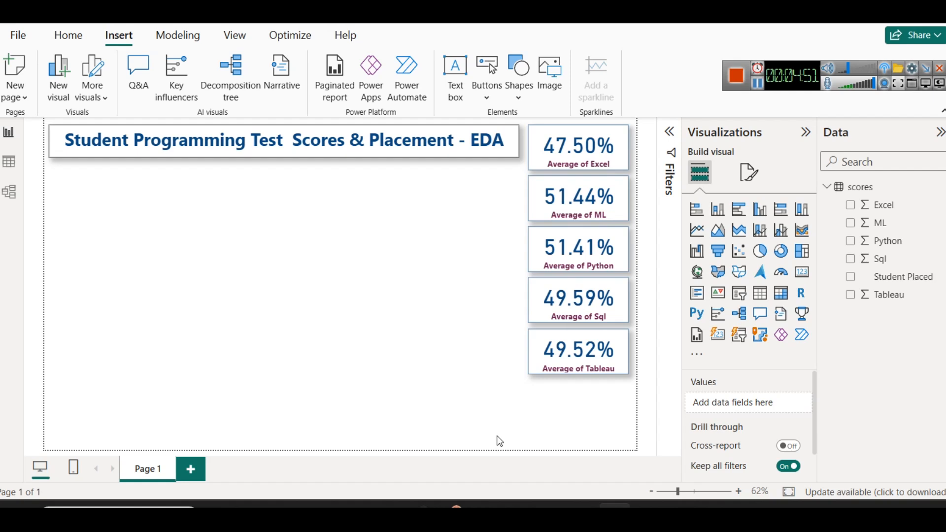
Duplicate the Tableau card directly below it and replace the copy's field with the count of Student Placed
left_click(560, 354)
key("ctrl+c")
key("ctrl+v")
left_click_drag(560, 354, 562, 407)
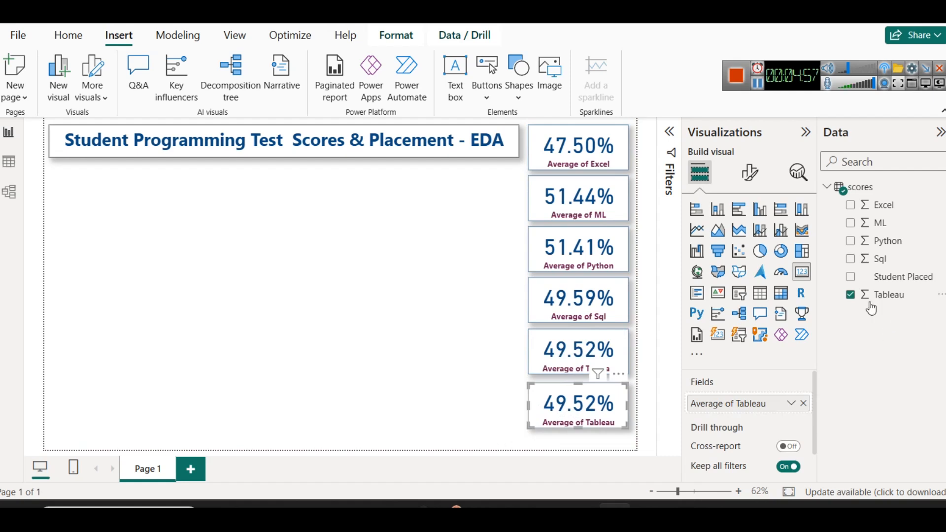
left_click(803, 403)
left_click_drag(902, 277, 751, 403)
left_click(795, 407)
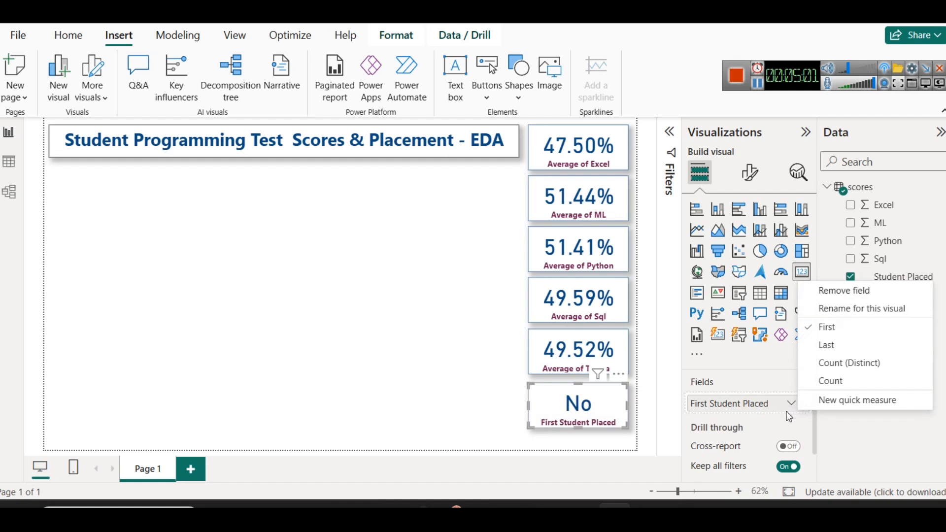
left_click(832, 382)
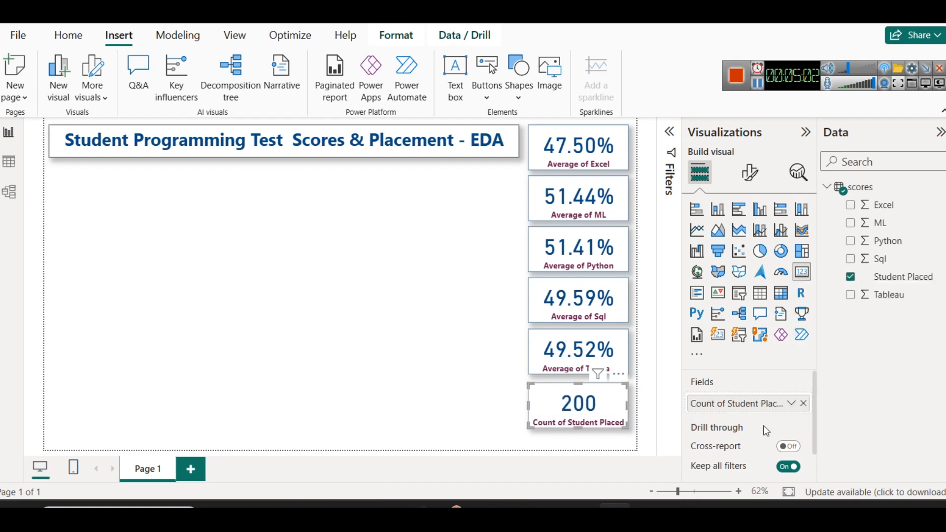
left_click(435, 407)
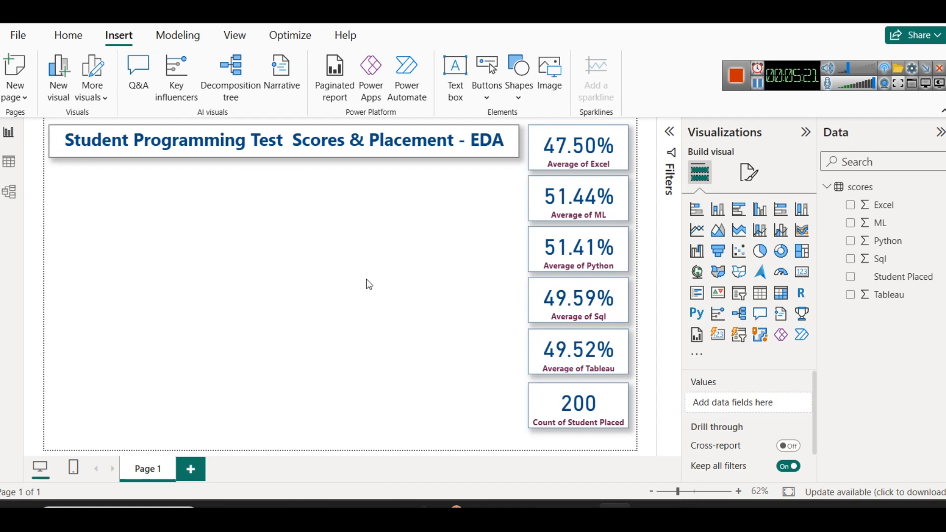
Move the title box so its right edge lines up with the cards, and stack the cards evenly beneath it
left_click(579, 408)
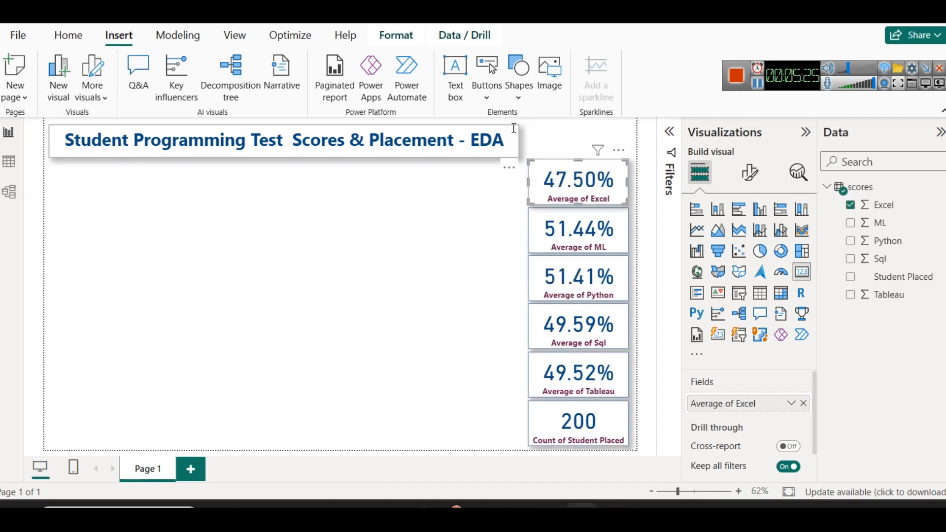
left_click(507, 129)
left_click_drag(507, 126, 615, 132)
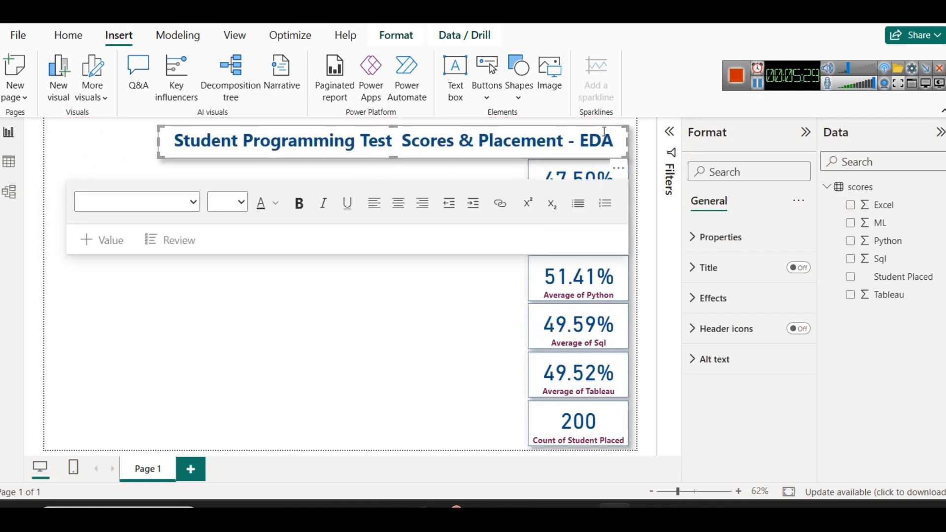
left_click(424, 414)
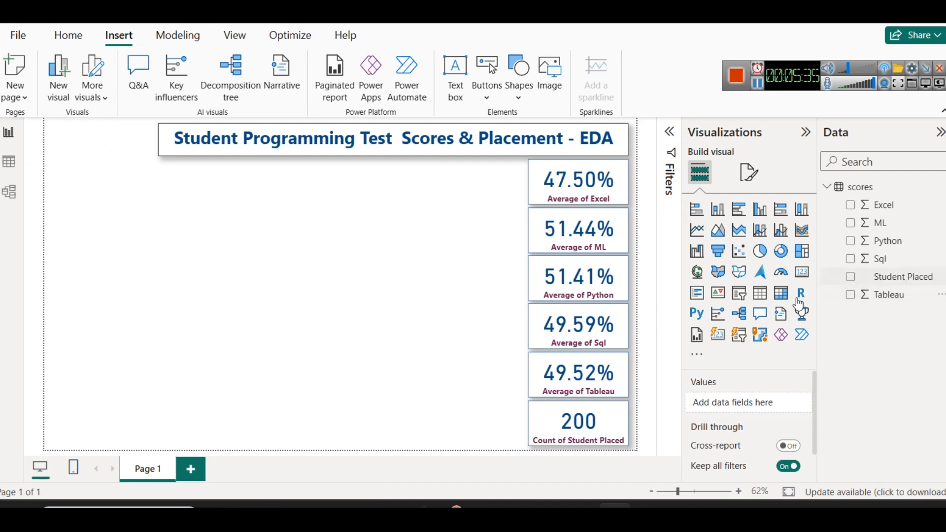
Add a Student Placed slicer to the left of the title and shrink it to about the title's height
left_click(739, 295)
left_click_drag(96, 218, 84, 147)
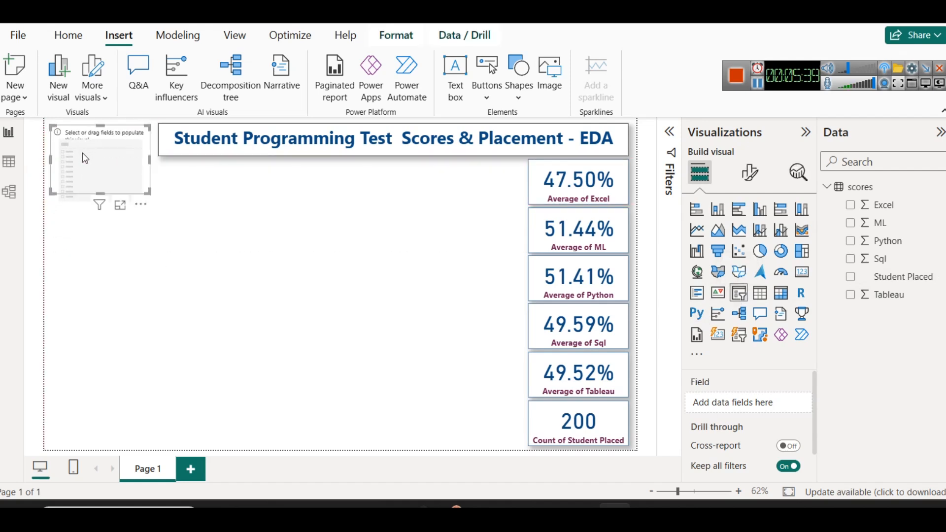
left_click(154, 162)
left_click(152, 168)
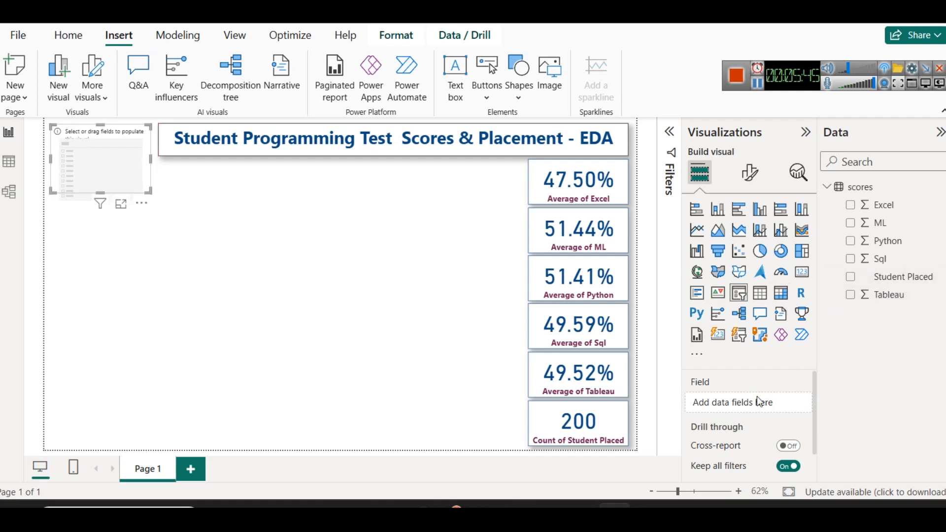
left_click_drag(902, 277, 753, 404)
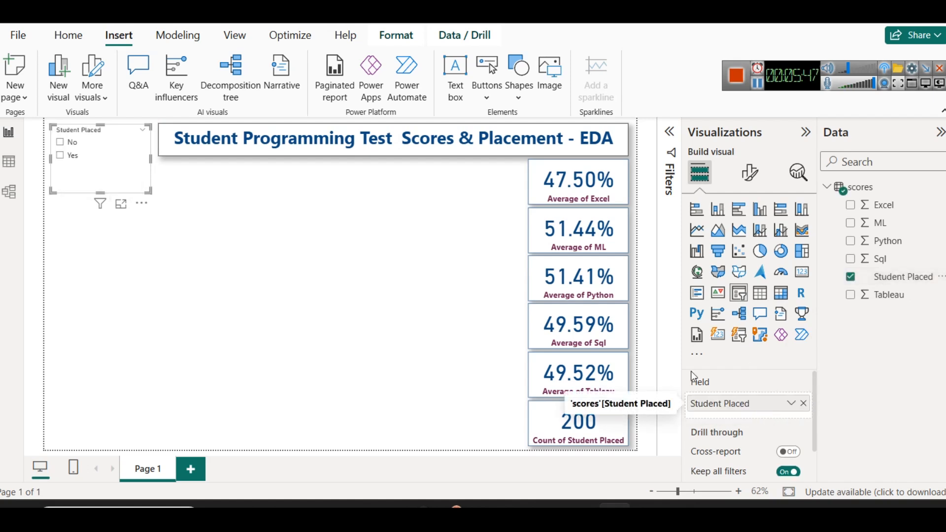
left_click_drag(99, 194, 97, 156)
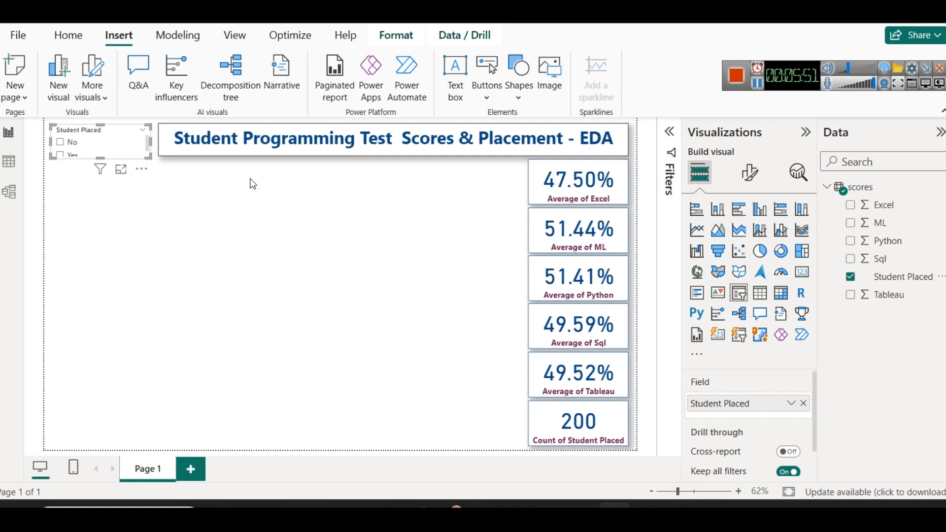
Copy the title box's formatting onto the Student Placed slicer with Format painter
left_click(189, 150)
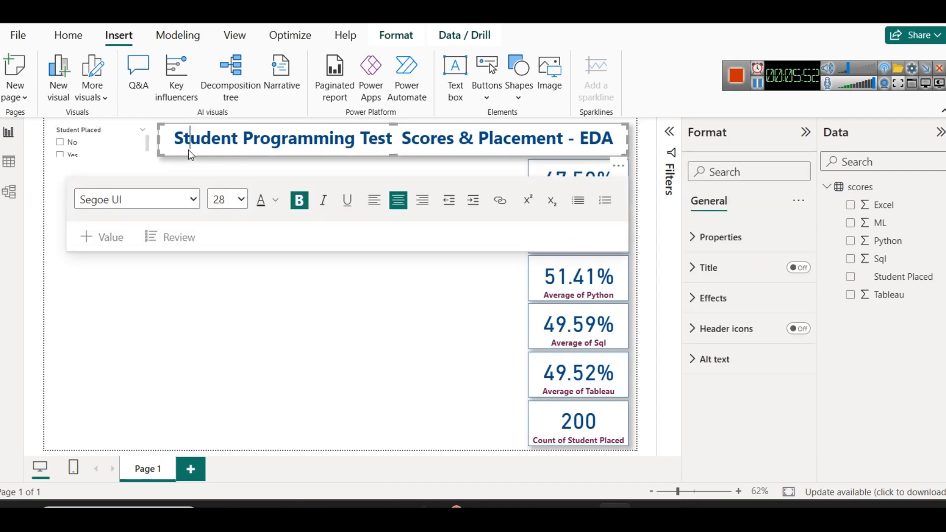
left_click(66, 27)
left_click(54, 95)
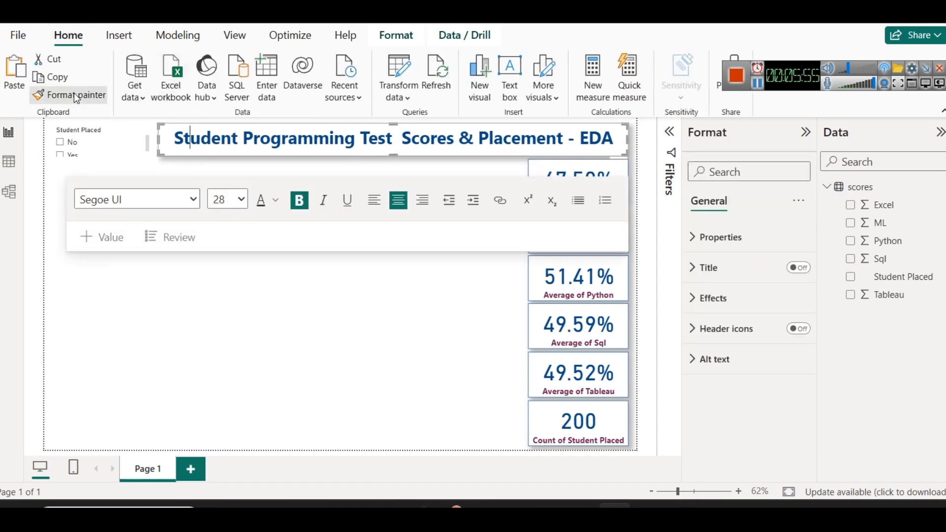
left_click(132, 148)
left_click(144, 214)
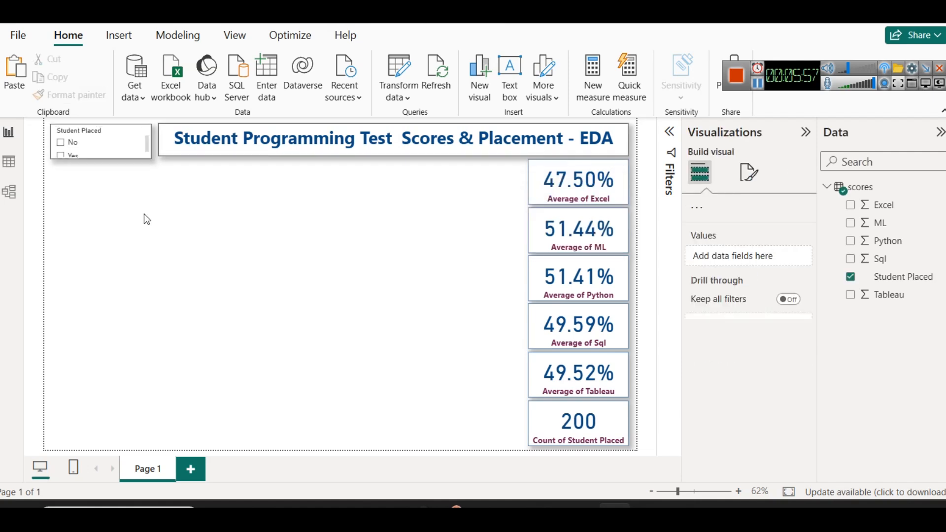
Change the Student Placed slicer's style to Tile
left_click(71, 143)
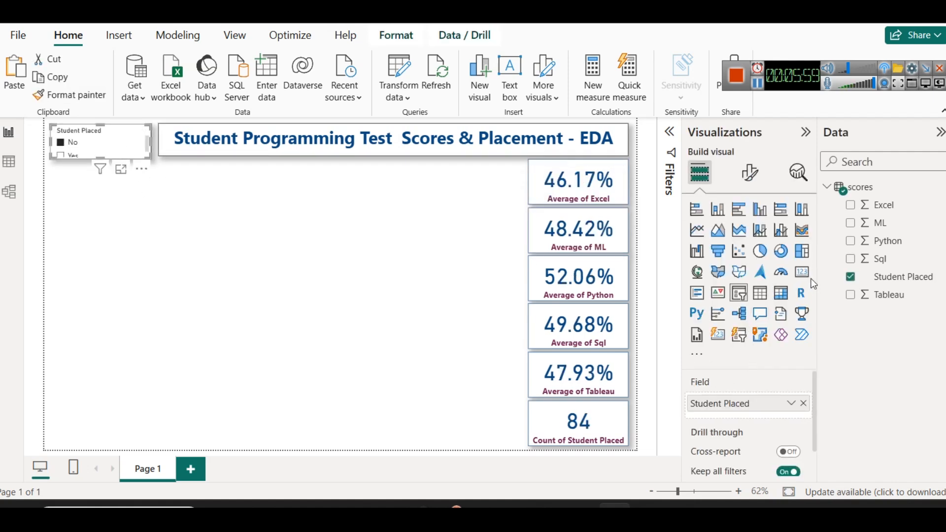
left_click(754, 173)
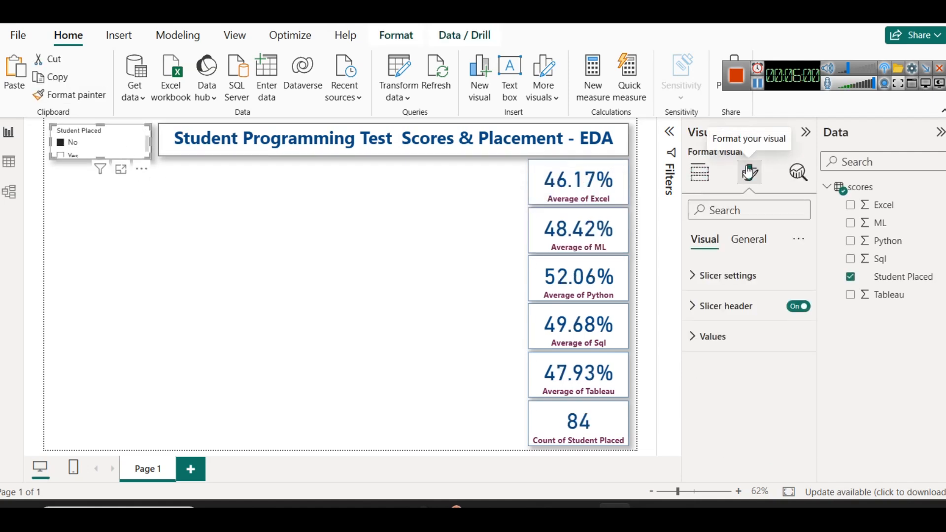
left_click(733, 275)
left_click(724, 351)
left_click(725, 390)
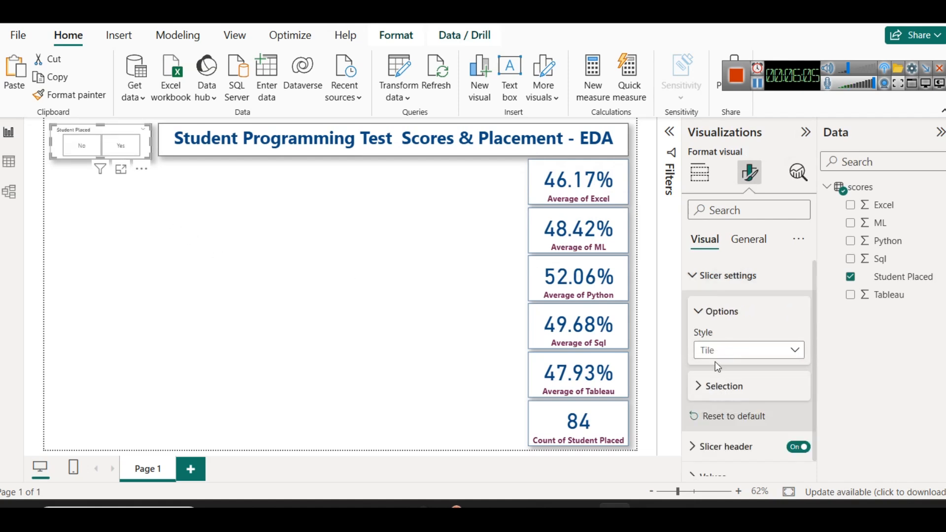
left_click(227, 276)
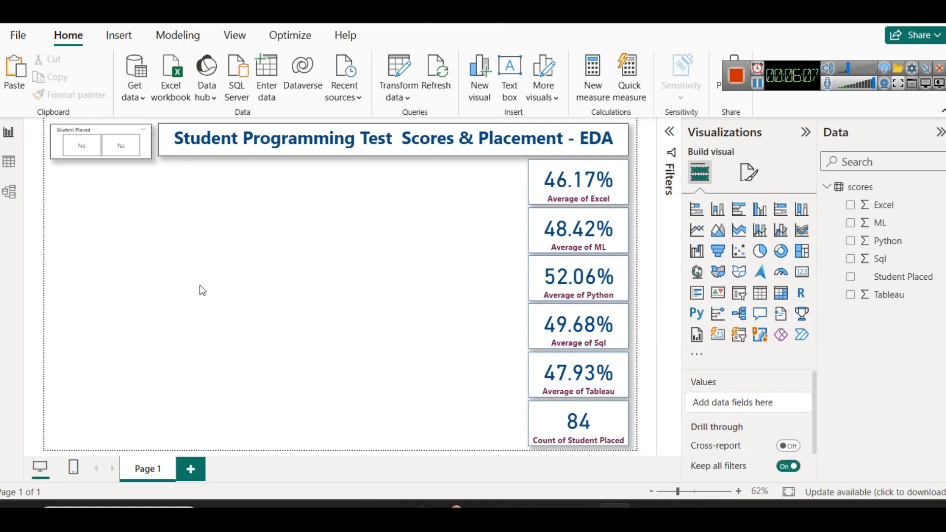
key("Tab")
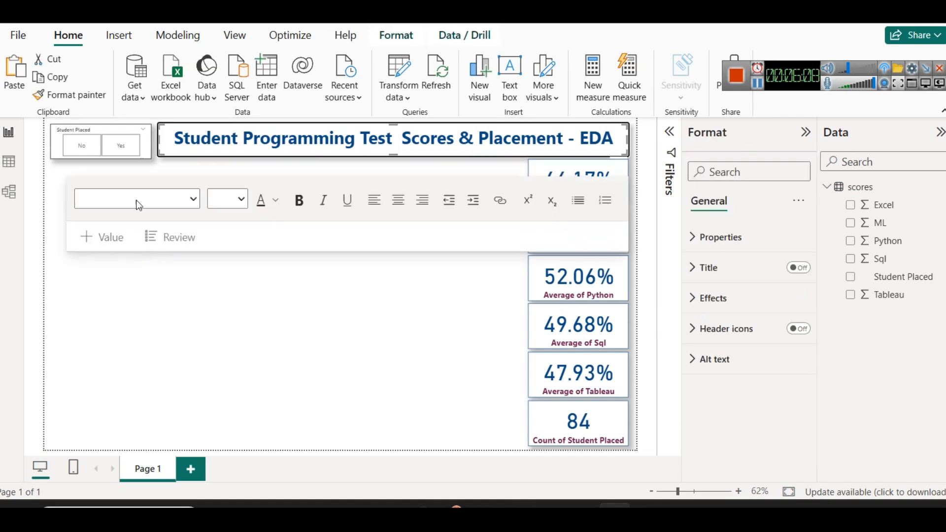
Format the slicer header text in bold maroon at size 16
left_click(109, 133)
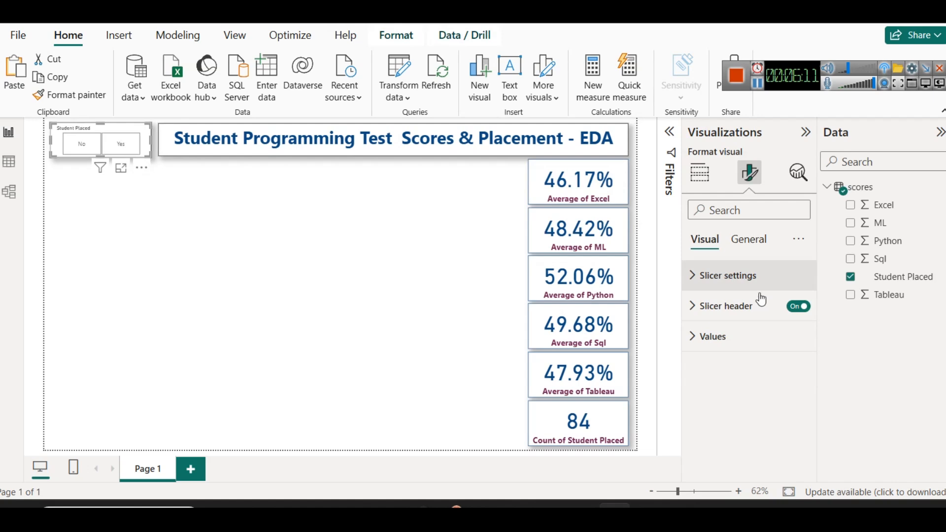
left_click(731, 306)
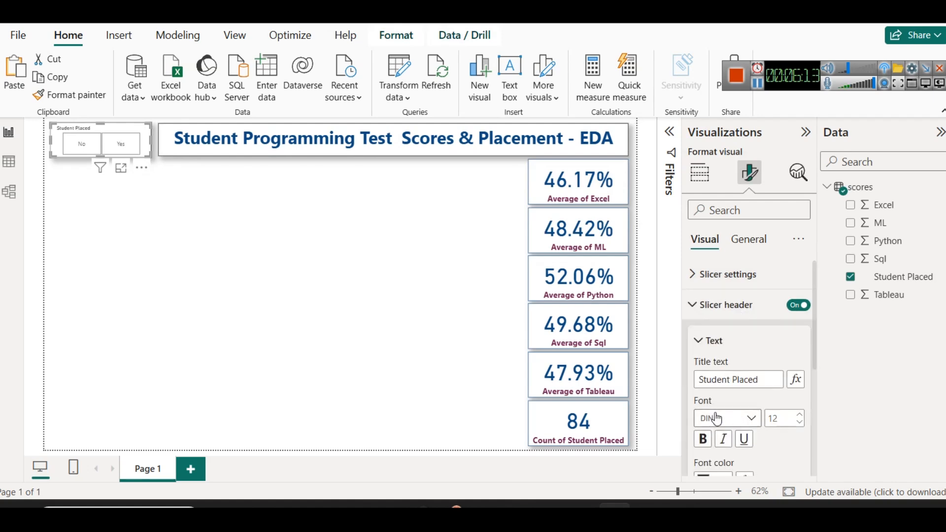
scroll(745, 419, "down", 2)
left_click(725, 407)
left_click(734, 342)
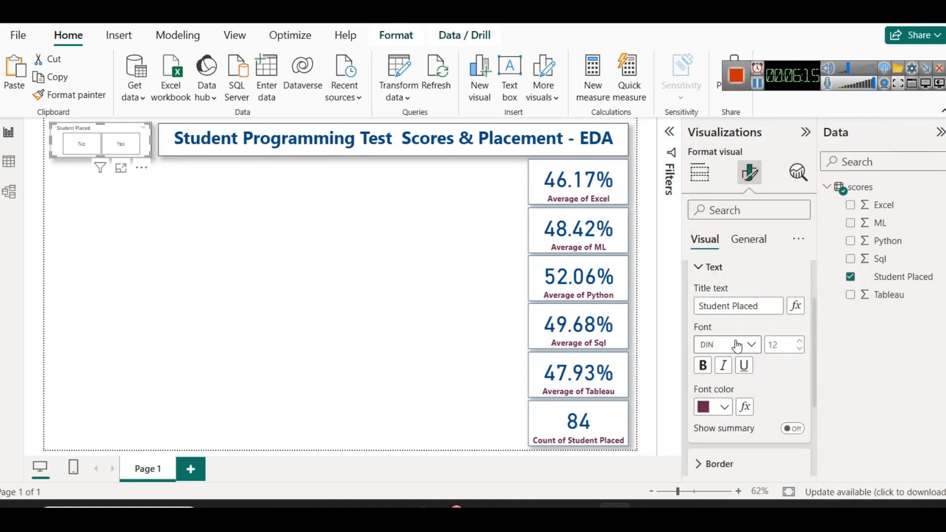
left_click(802, 341)
left_click(703, 367)
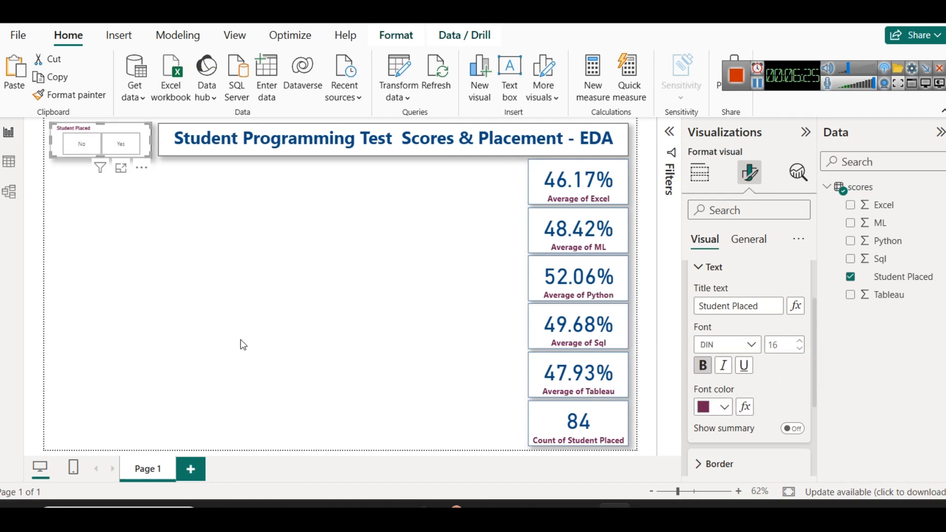
left_click(242, 356)
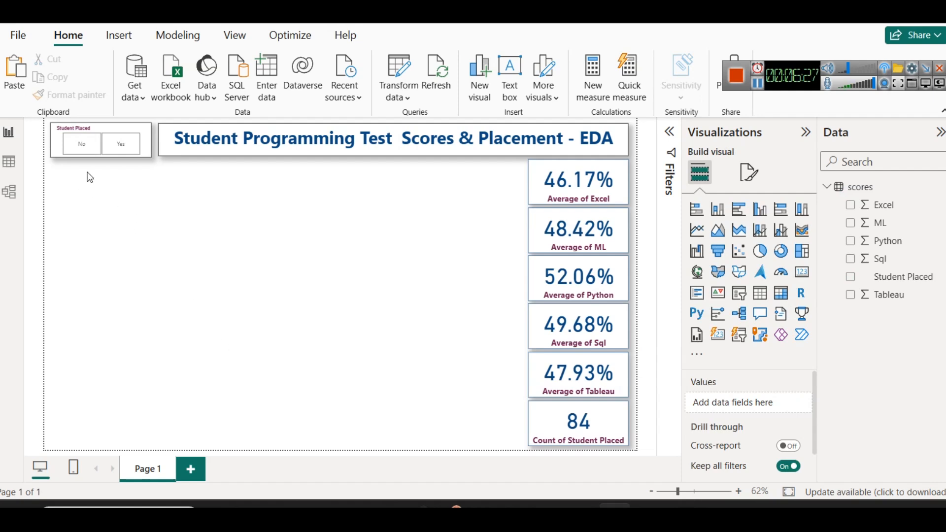
Switch the Student Placed slicer between Yes and No to compare the card values, and clear the selection
left_click(121, 146)
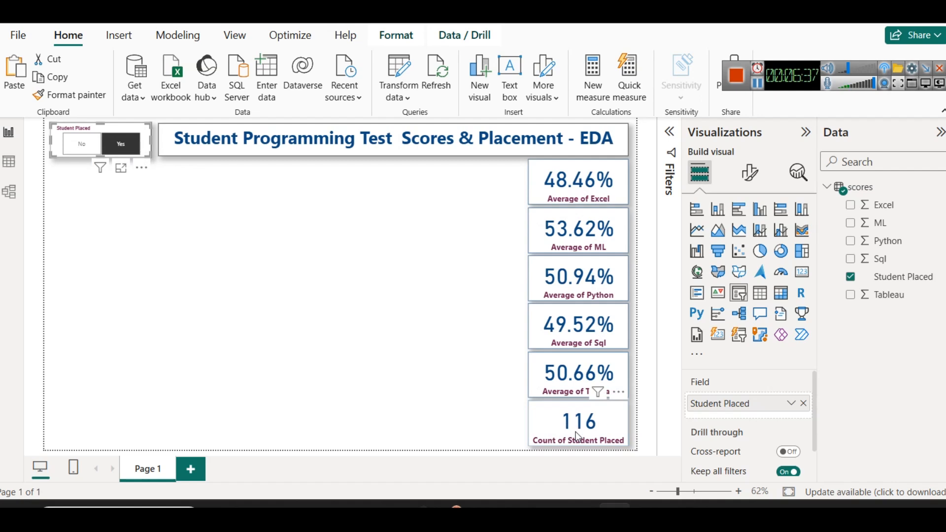
left_click(83, 149)
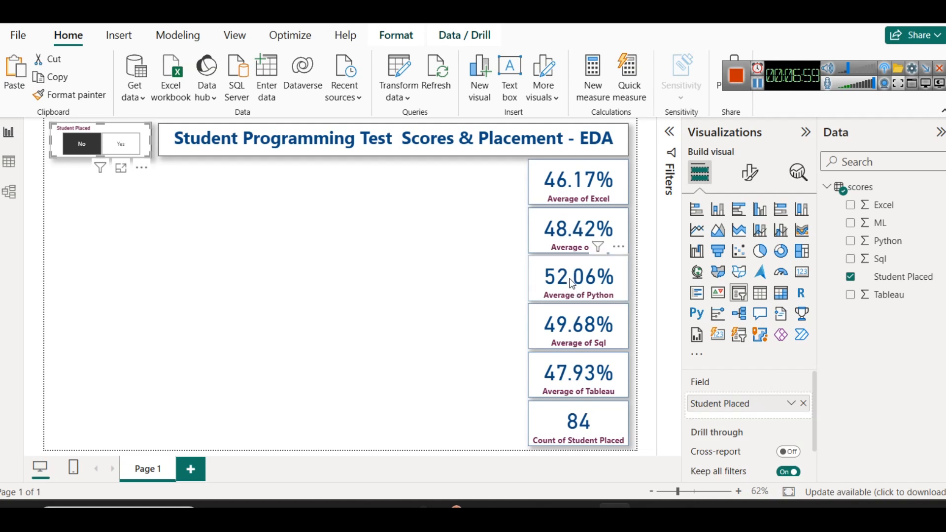
left_click(110, 152)
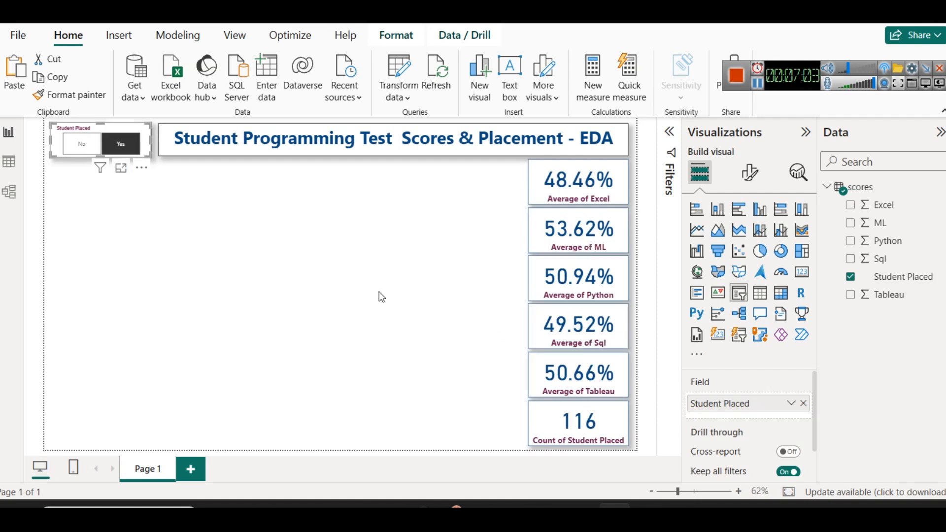
left_click(80, 147)
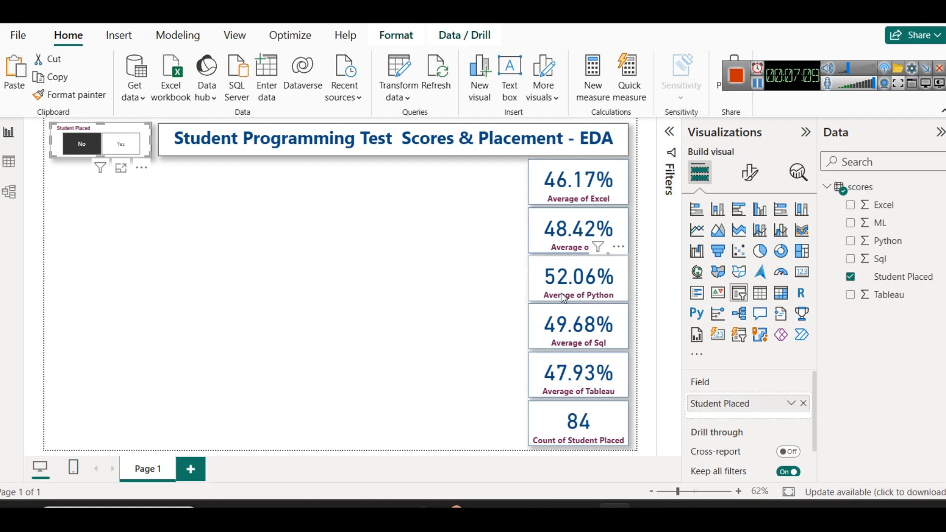
left_click(121, 144)
left_click(178, 212)
left_click(137, 156)
left_click(136, 154)
left_click(287, 261)
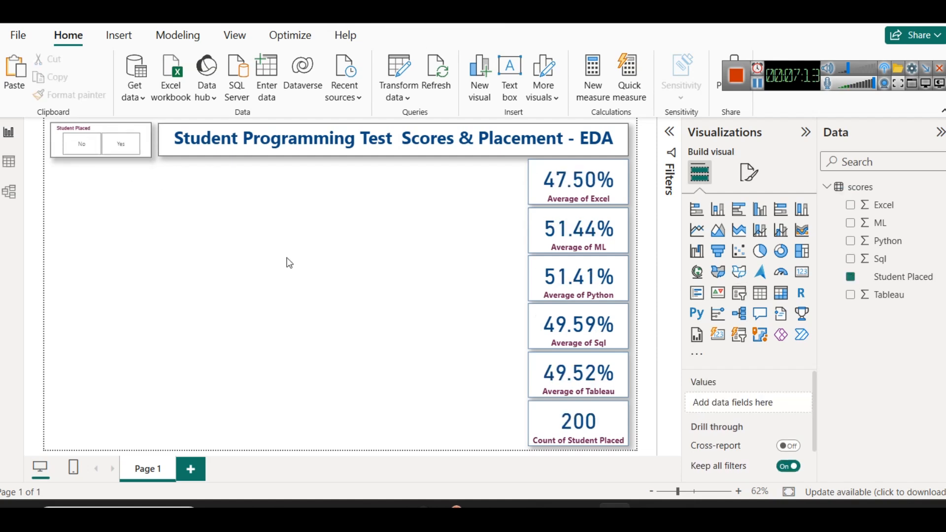
Switch to the Kaggle Student's Scores page, examine the scores.csv column descriptions, and return to Power BI
key("alt+Tab")
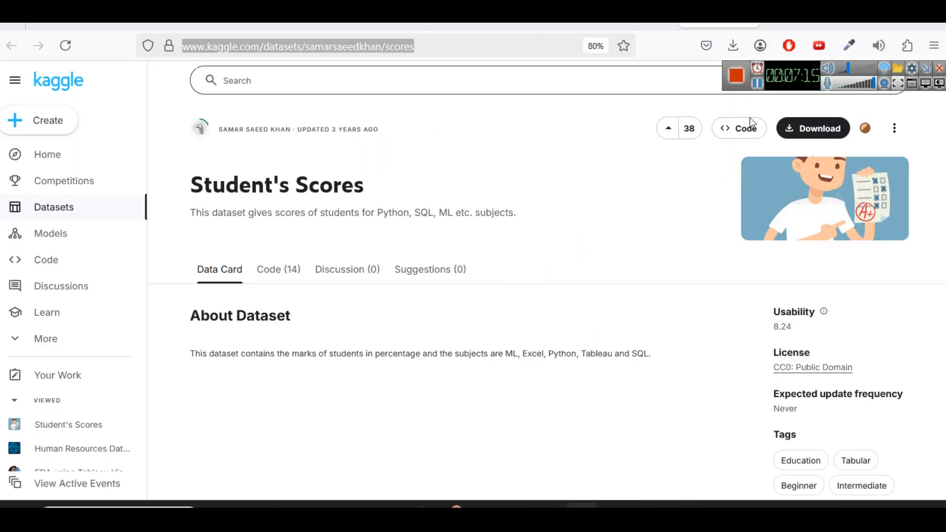
scroll(444, 295, "down", 5)
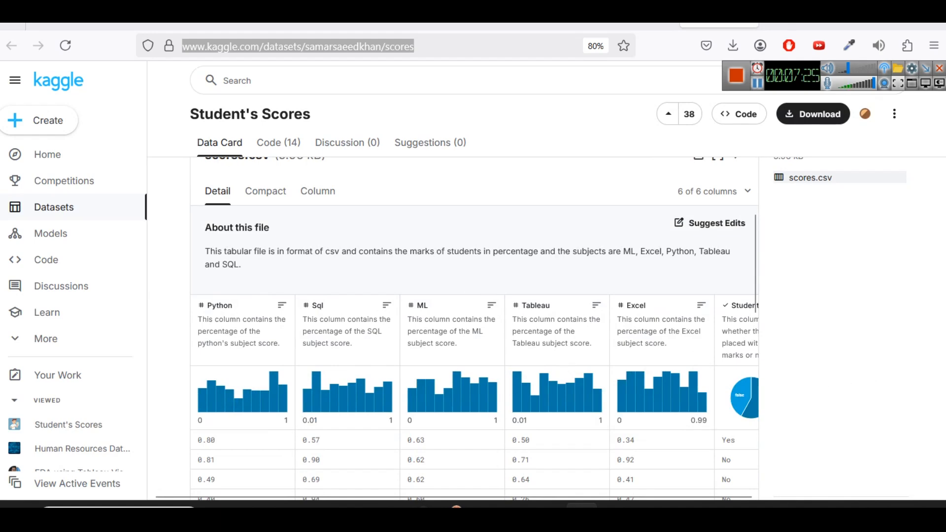
key("alt+Tab")
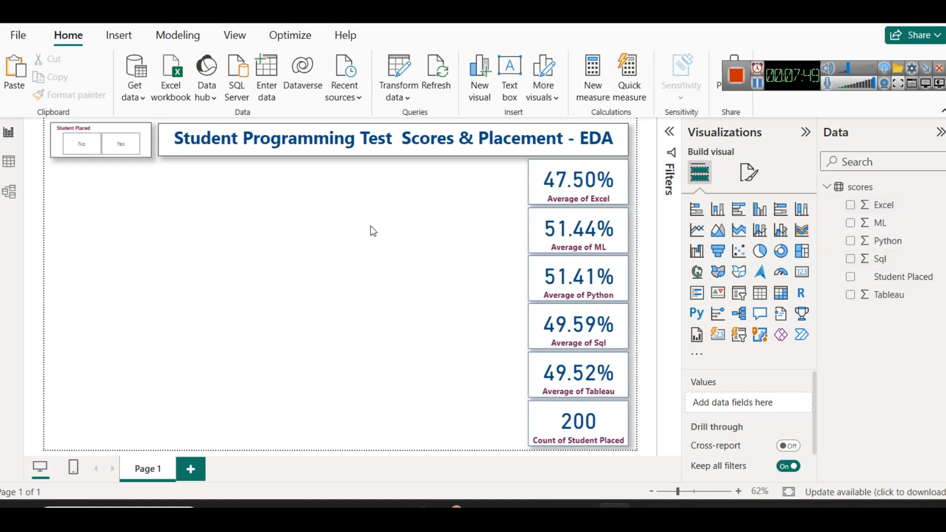
Add a donut chart to the page, sized and placed directly below the Student Placed slicer
left_click(776, 261)
left_click_drag(121, 249, 211, 203)
left_click_drag(126, 241, 129, 255)
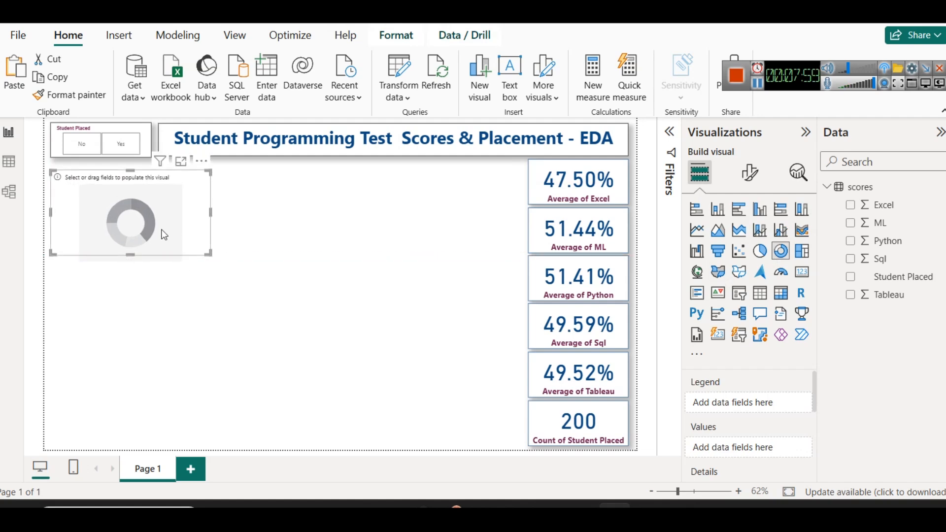
left_click_drag(131, 255, 132, 285)
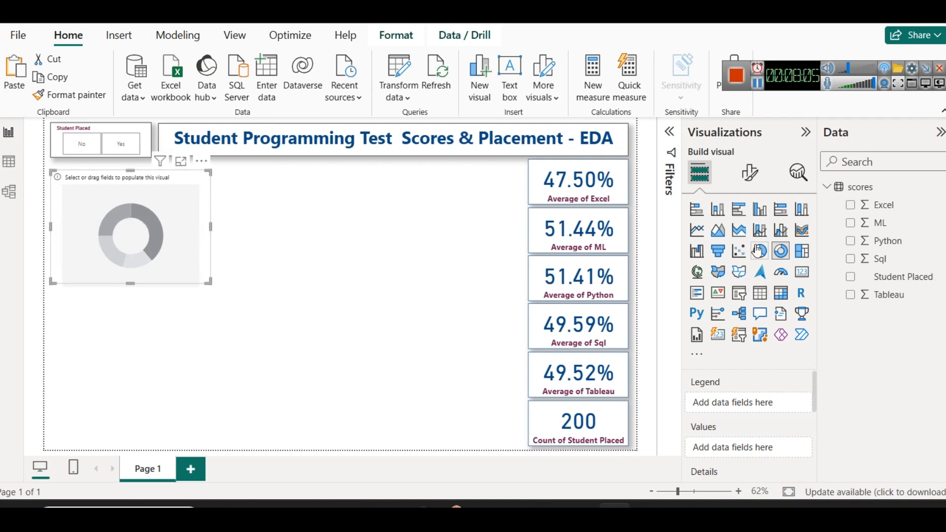
Use Student Placed as the donut chart's legend and its count as the values
left_click_drag(903, 276, 754, 403)
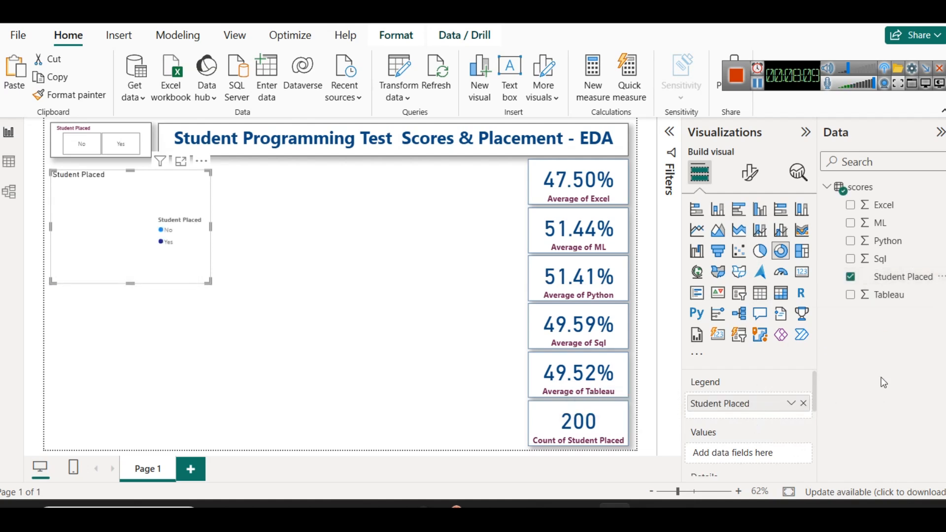
left_click_drag(896, 286, 756, 453)
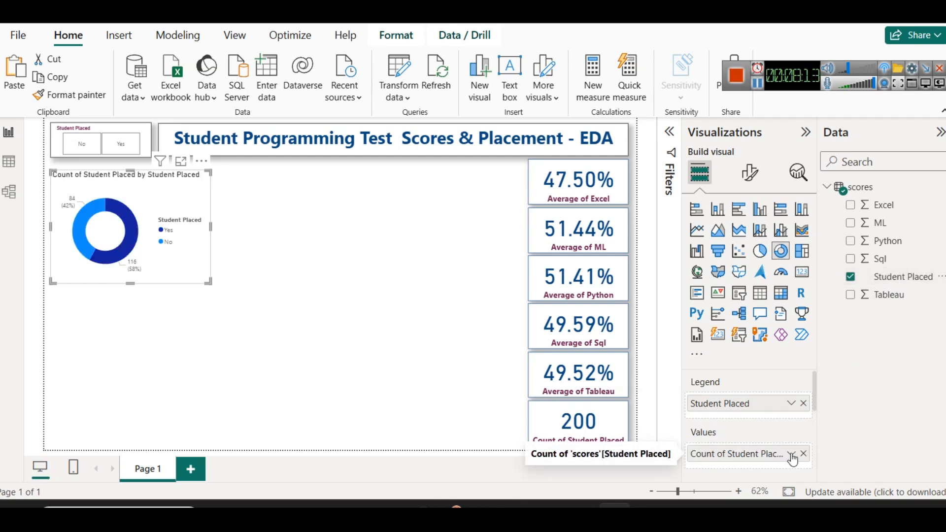
left_click(791, 454)
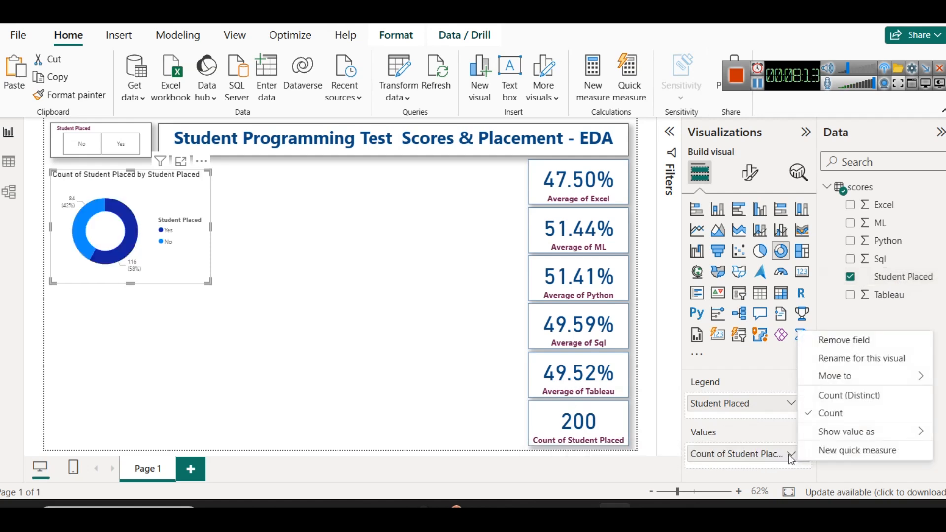
left_click(364, 344)
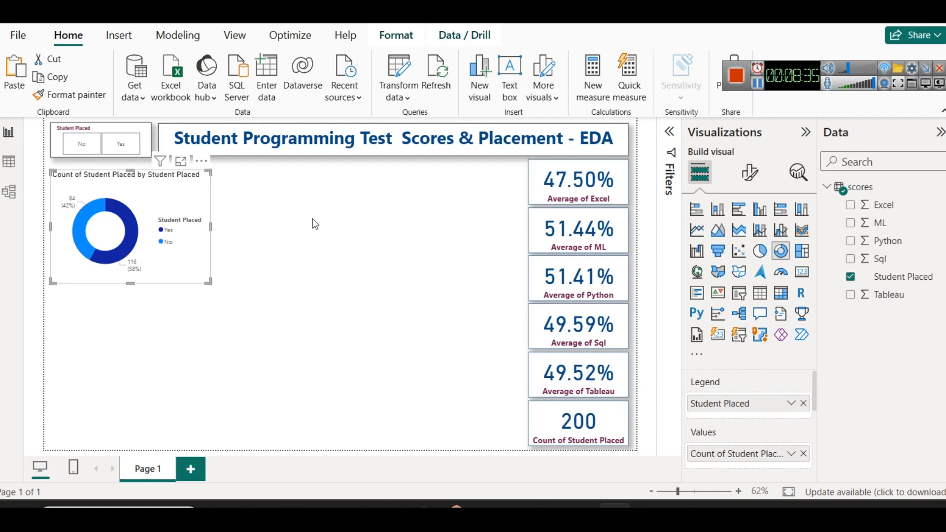
Copy the Average of Excel card's formatting onto the donut chart with Format Painter
left_click(611, 197)
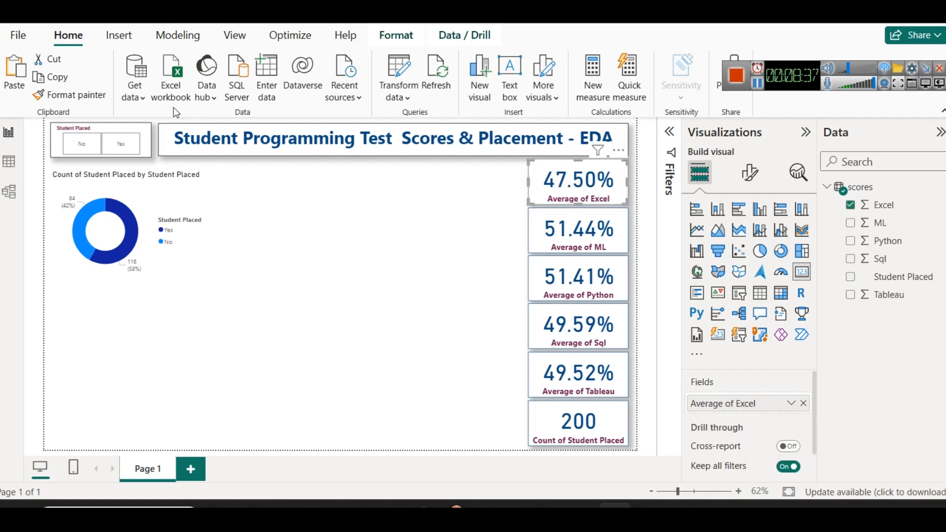
left_click(97, 99)
left_click(187, 178)
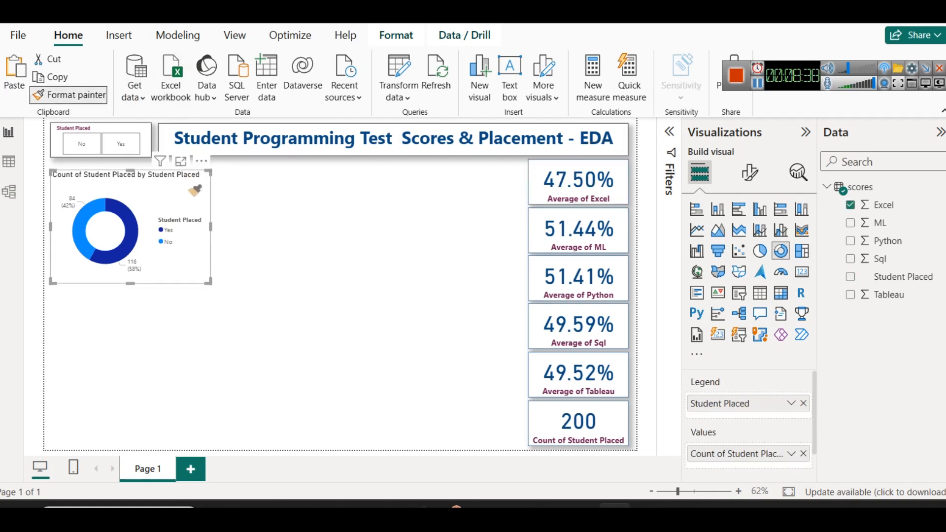
left_click(246, 213)
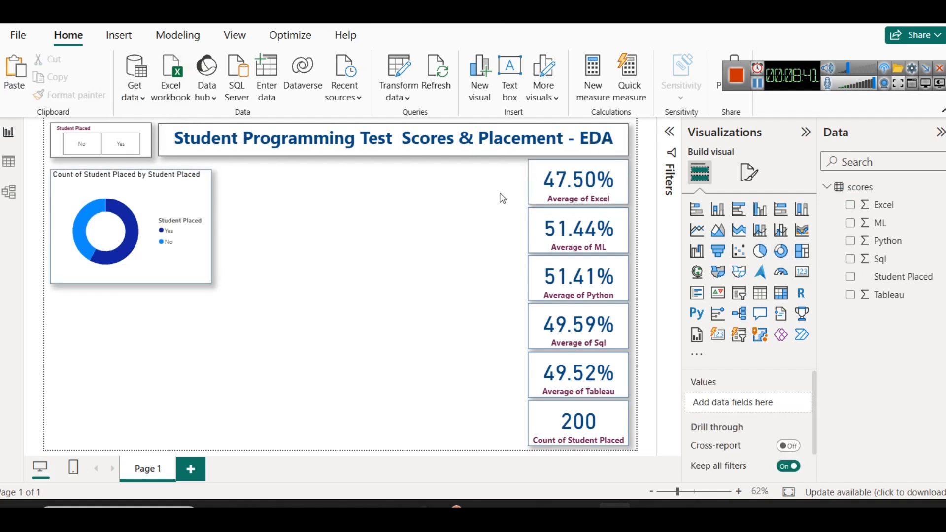
Set the font size of the donut chart's detail label values to 9
left_click(749, 173)
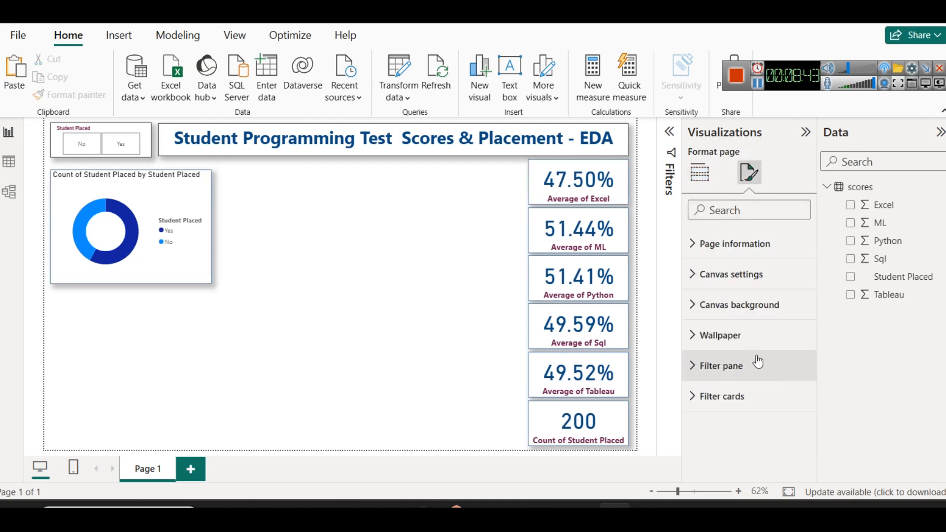
left_click(159, 196)
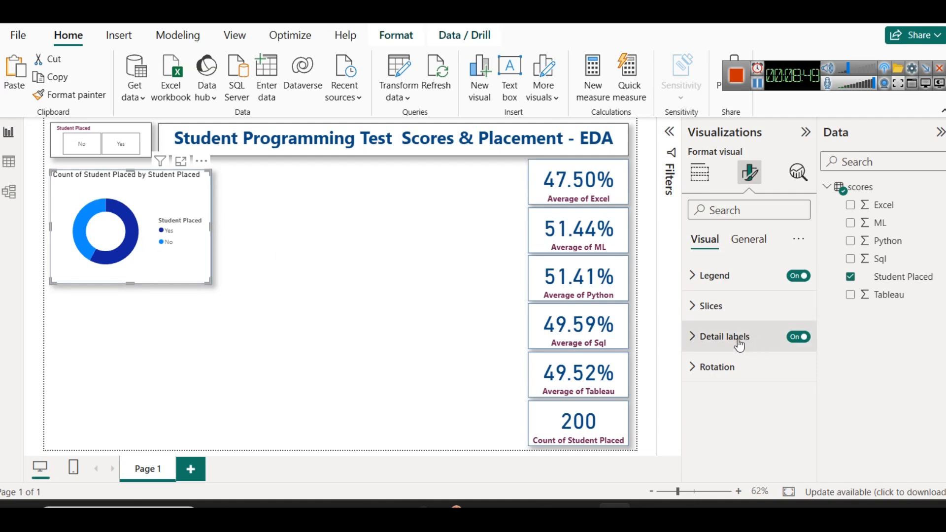
left_click(720, 337)
scroll(744, 394, "down", 2)
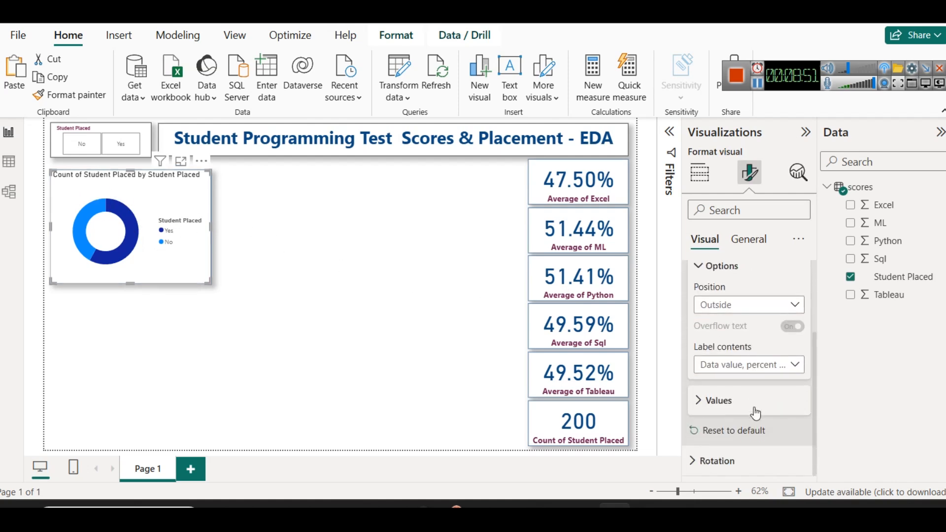
left_click(737, 407)
left_click(736, 407)
left_click(736, 407)
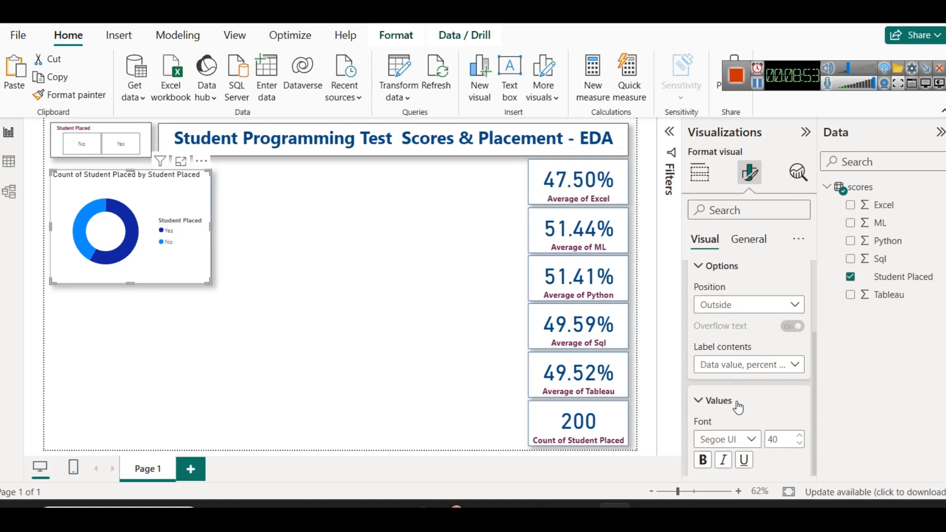
left_click(779, 435)
type("9")
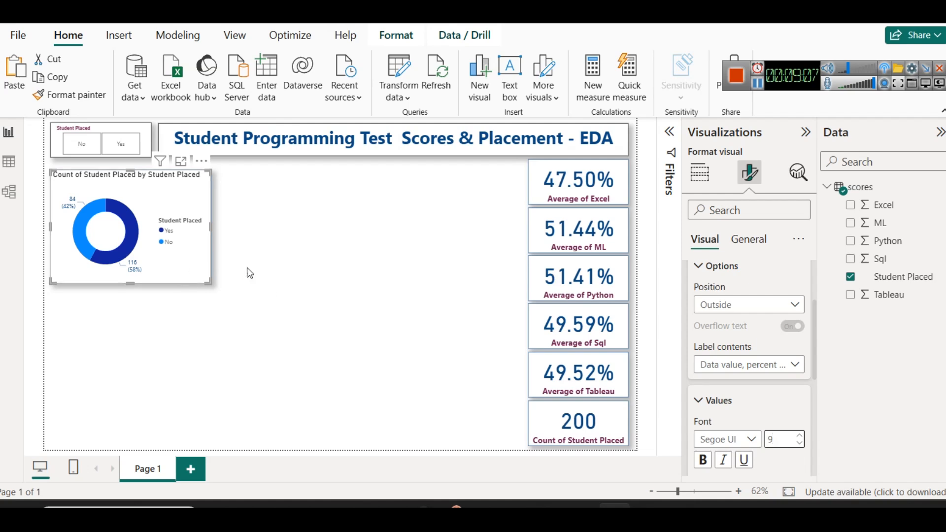
left_click(266, 298)
Change the donut chart's title text to "Passed vs Failed Student Count"
left_click(179, 197)
left_click(749, 172)
left_click(748, 240)
left_click(728, 307)
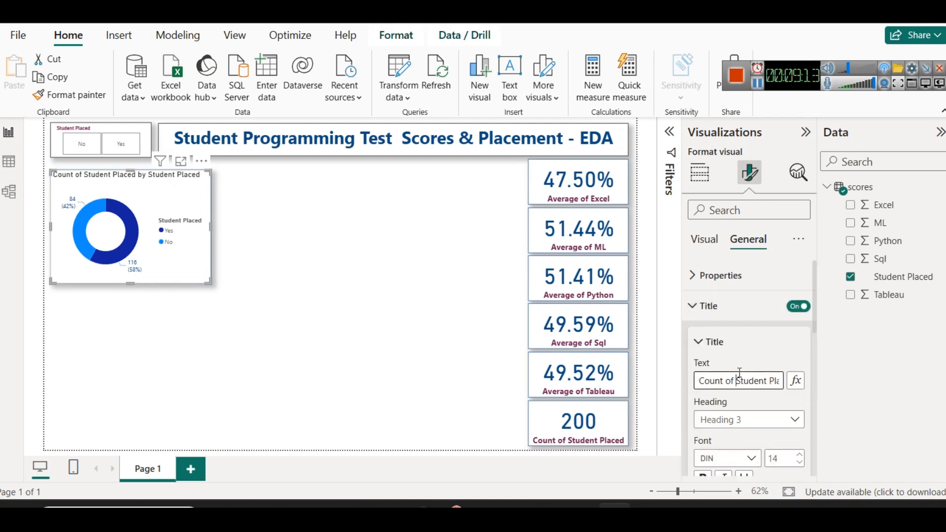
left_click(739, 375)
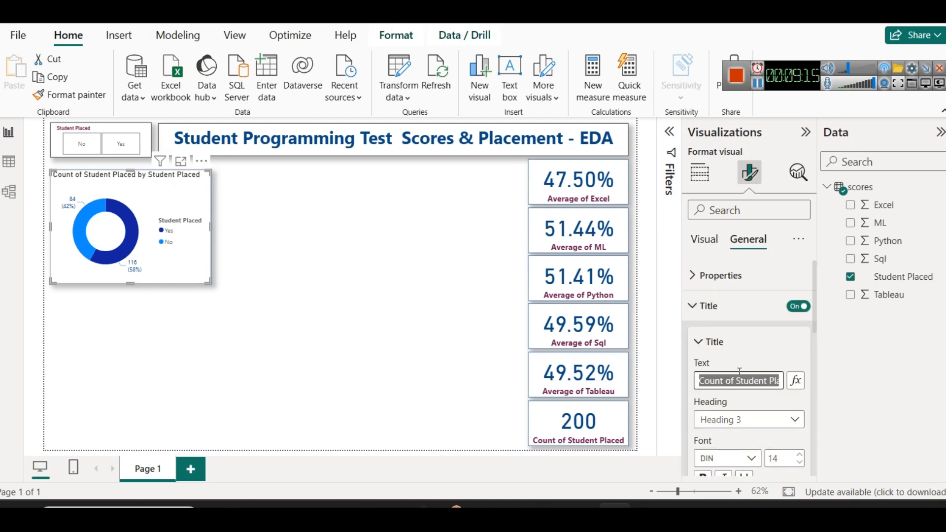
type("Passed vs Faile")
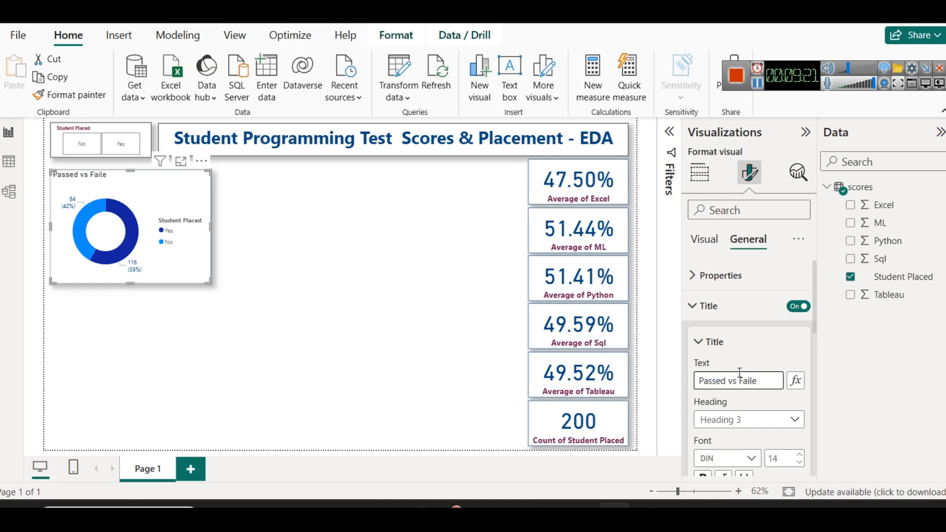
type("d Student Count")
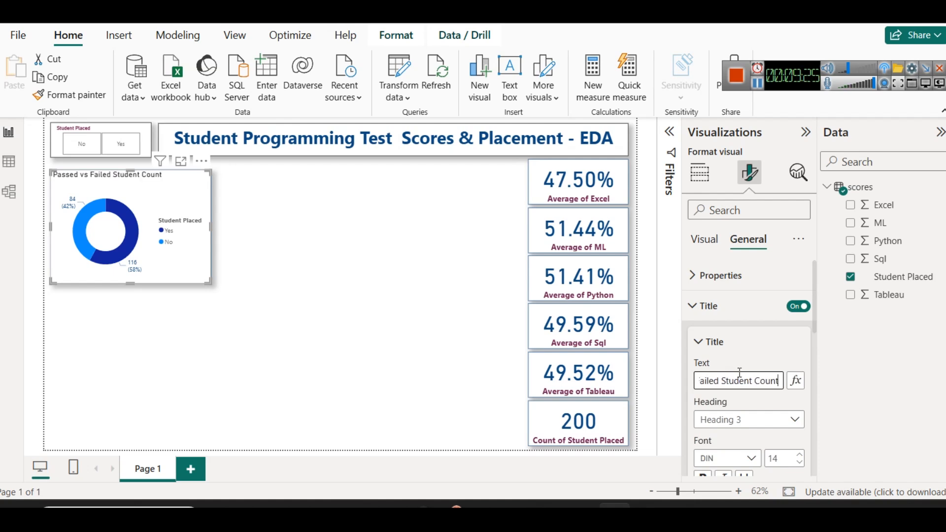
Format the donut chart's title as bold maroon text at size 15 with centered alignment
scroll(739, 399, "down", 2)
scroll(766, 395, "down", 1)
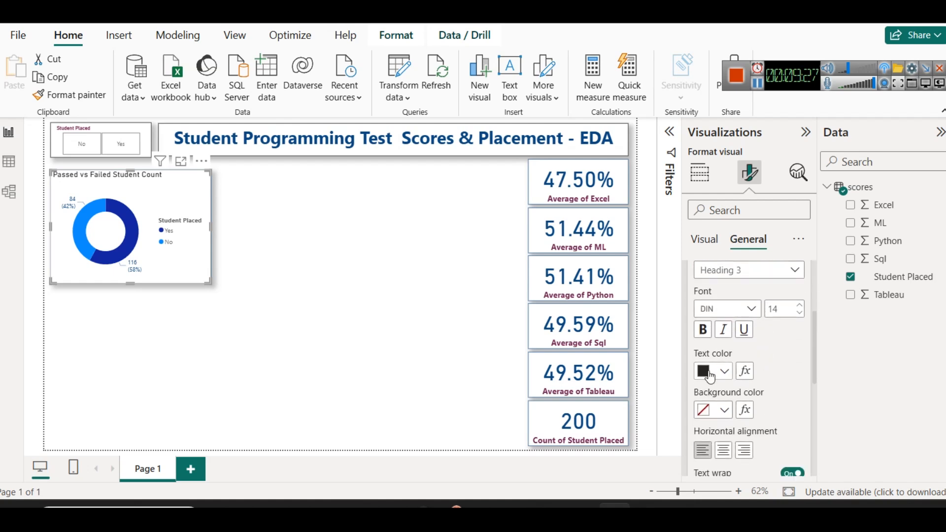
left_click(724, 371)
left_click(717, 307)
left_click(703, 329)
left_click(798, 306)
left_click(799, 305)
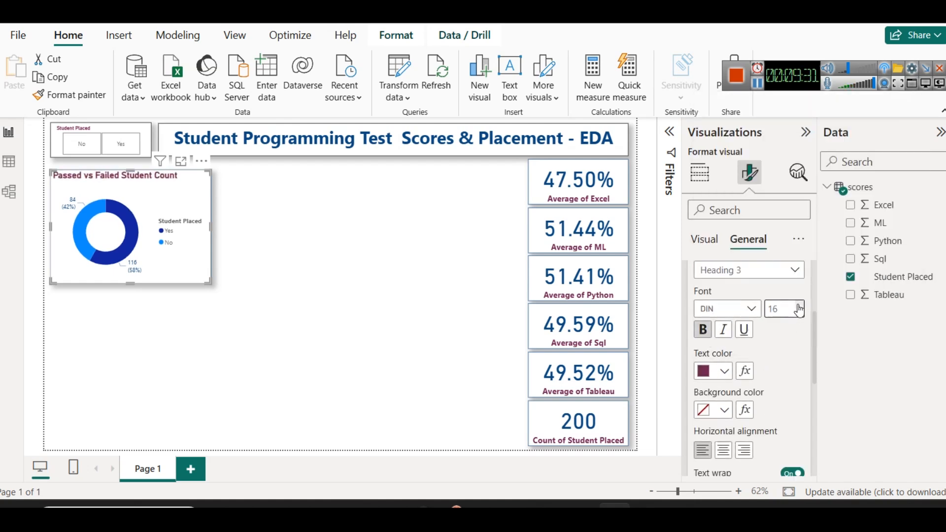
left_click(800, 314)
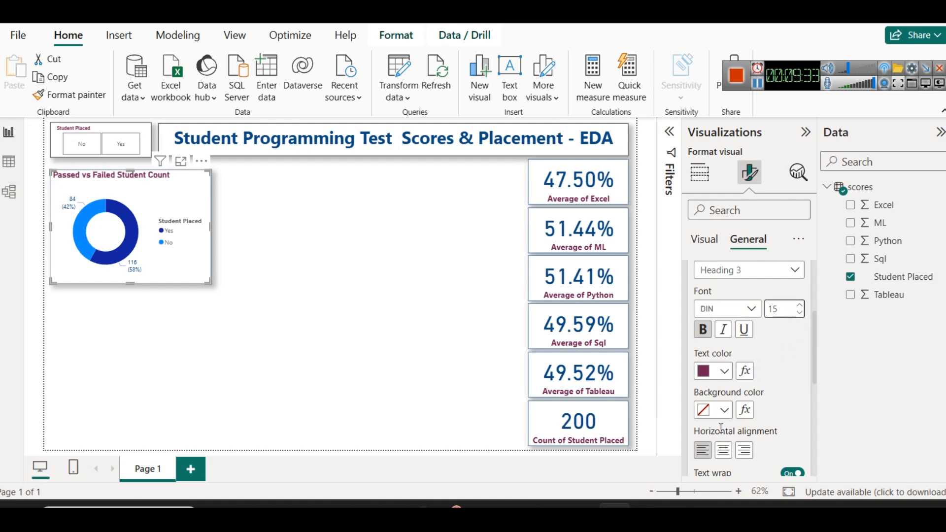
left_click(723, 450)
left_click(345, 238)
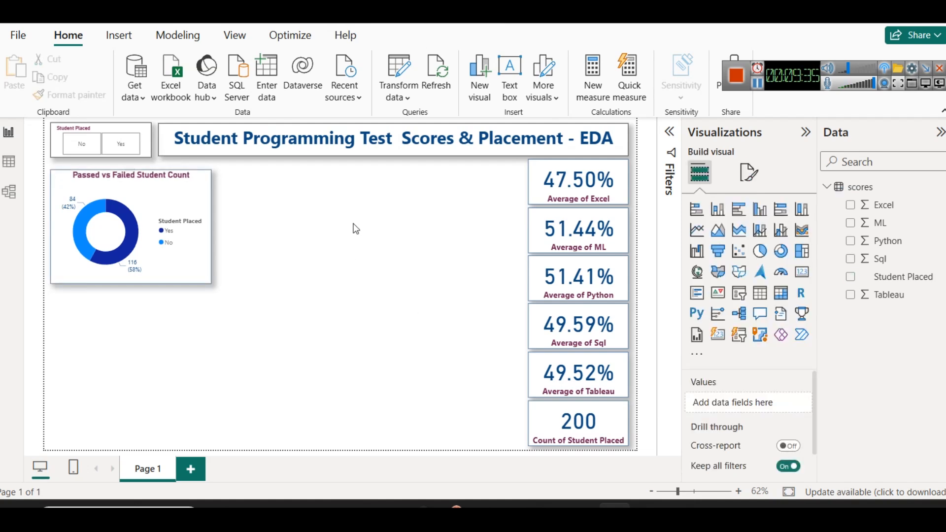
Duplicate the donut chart and place the copy beside the original, level with it
left_click(159, 219)
key("ctrl+c")
key("ctrl+v")
left_click_drag(142, 219, 309, 217)
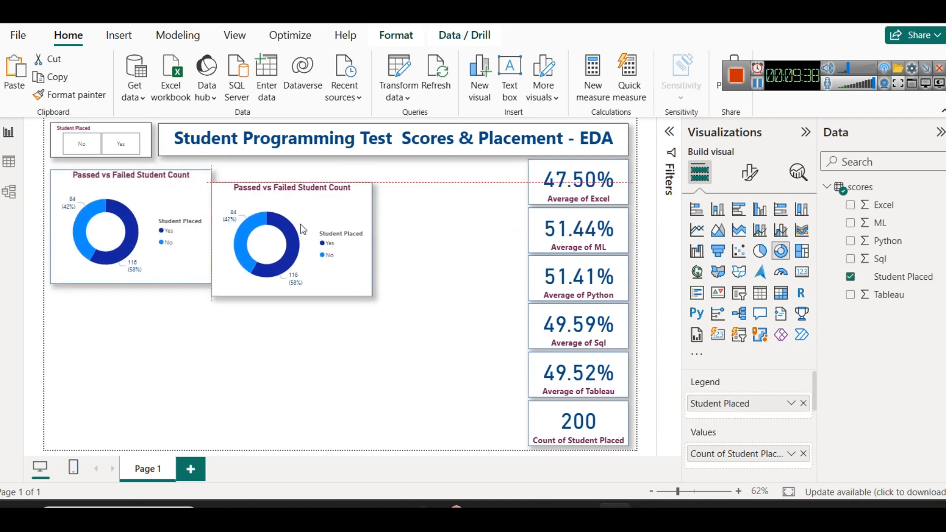
left_click(361, 313)
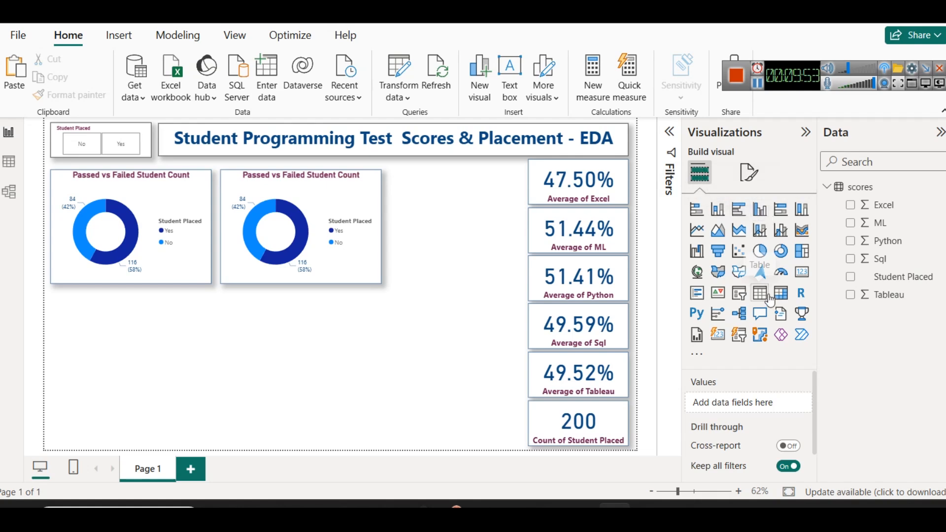
left_click(941, 209)
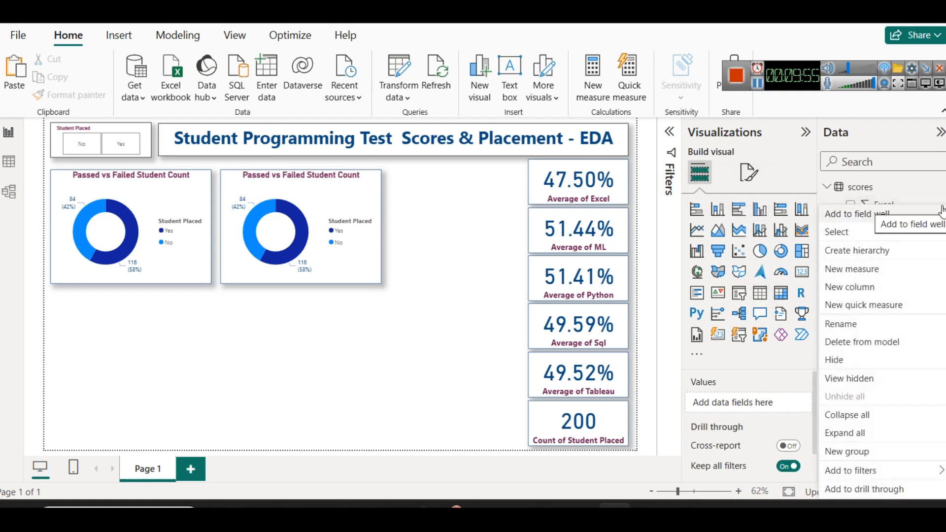
left_click(867, 451)
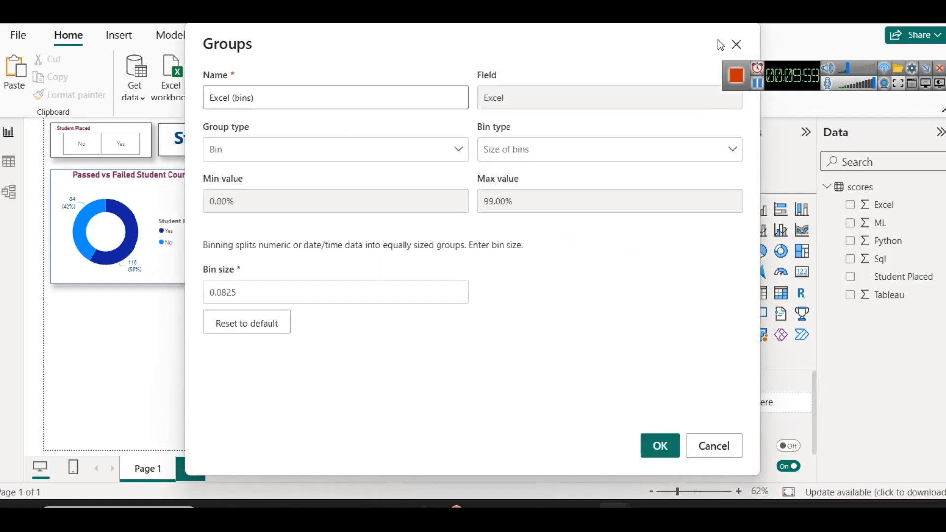
left_click(736, 44)
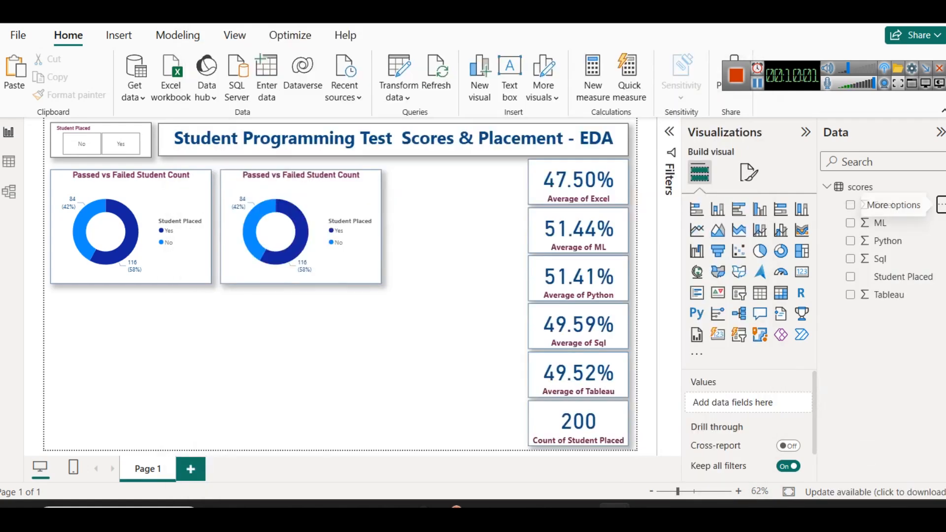
Start a new group for the Excel field with Number of bins as the bin type
left_click(941, 210)
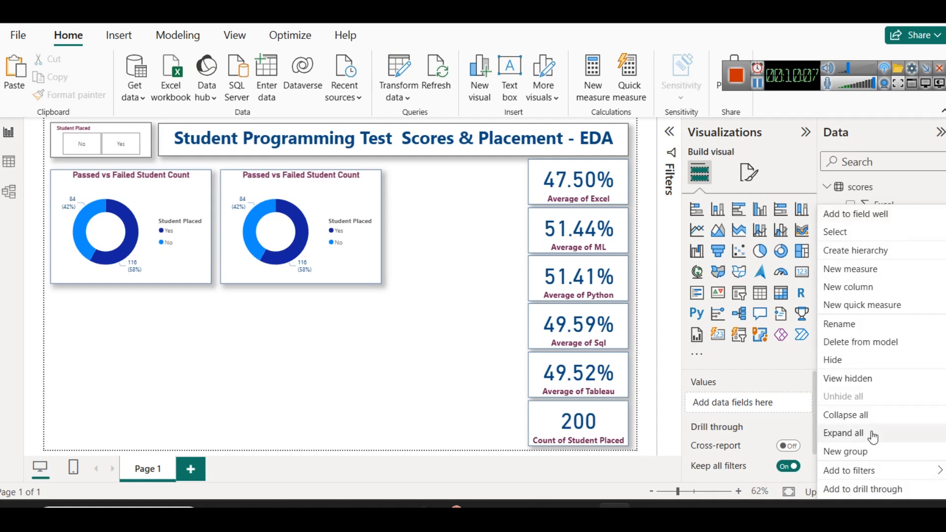
left_click(866, 452)
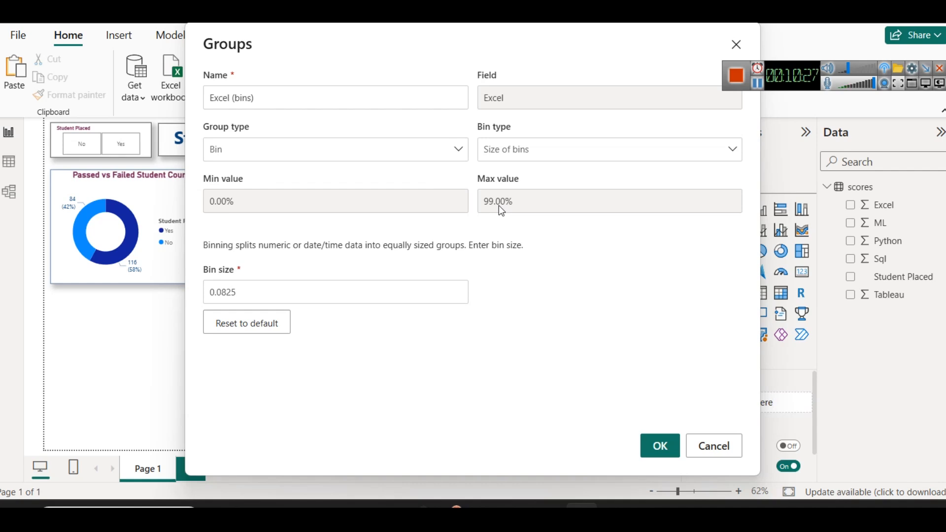
left_click(587, 154)
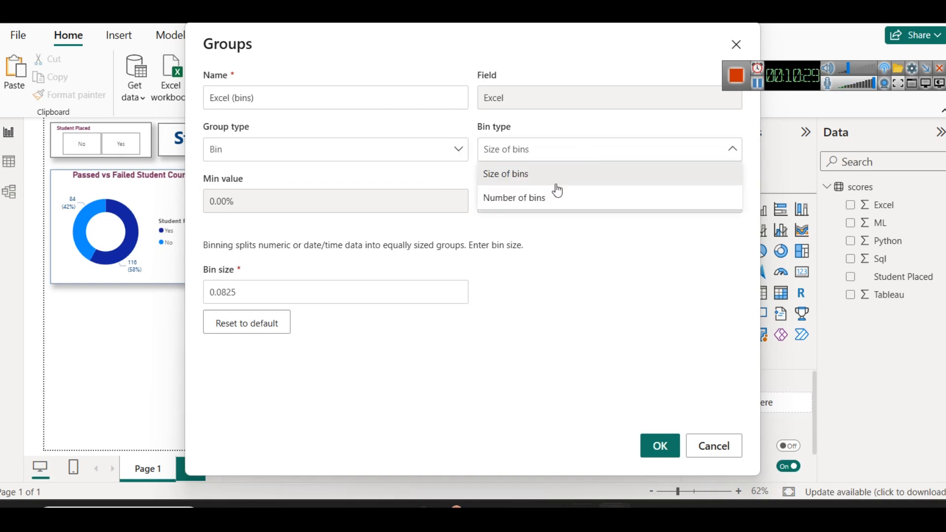
left_click(538, 194)
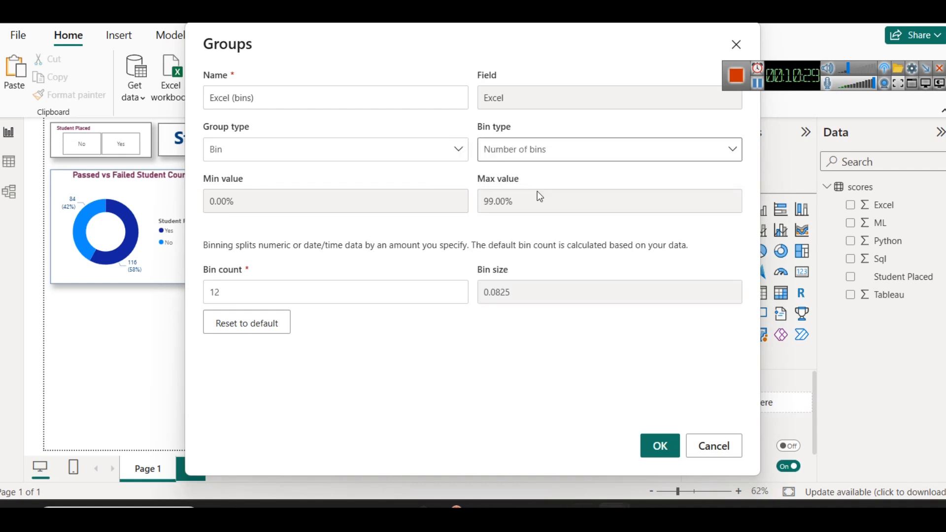
Set the Excel group's bin count to 10 and create the group
double_click(243, 292)
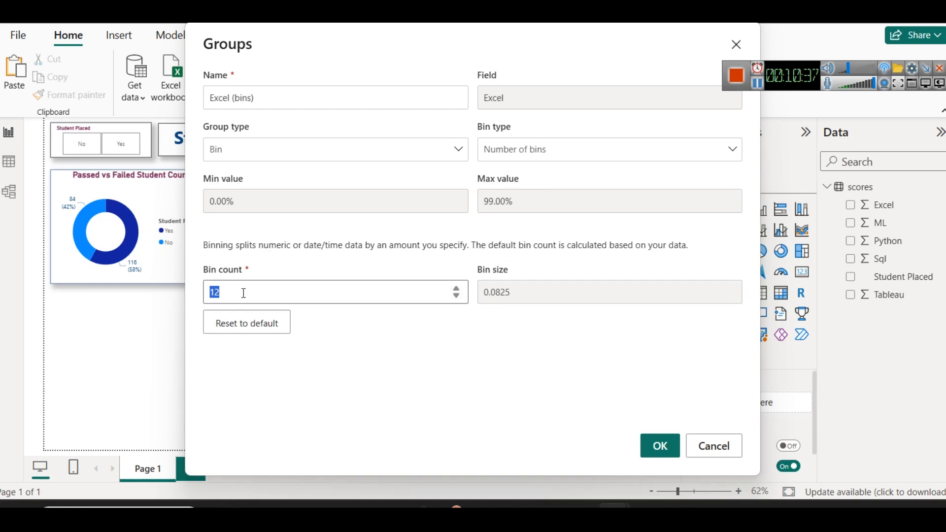
type("10")
key("BackSpace")
type("5")
key("BackSpace")
key("BackSpace")
type("2")
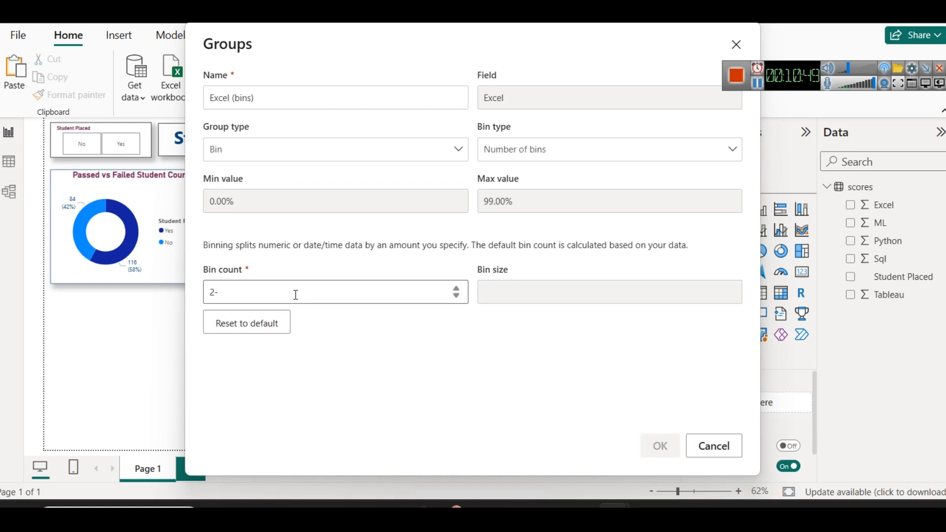
type("0")
double_click(296, 295)
type("10")
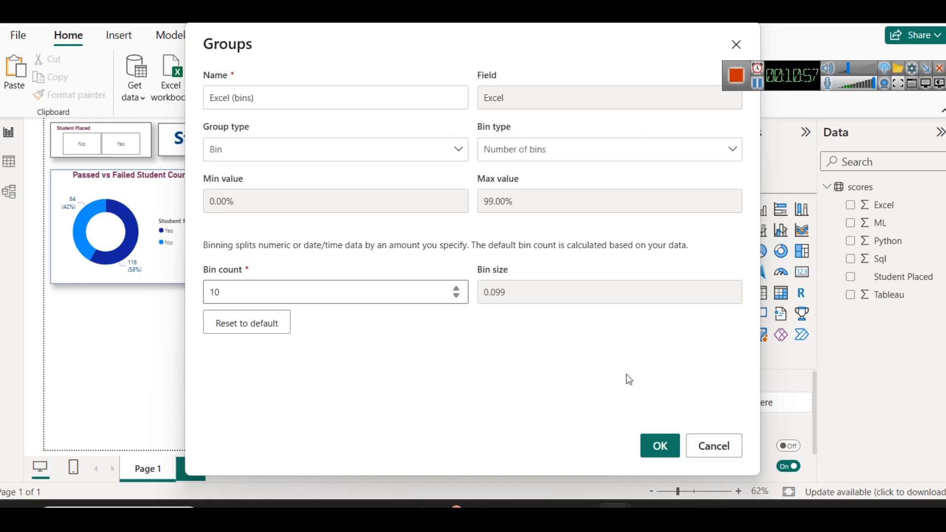
left_click(661, 448)
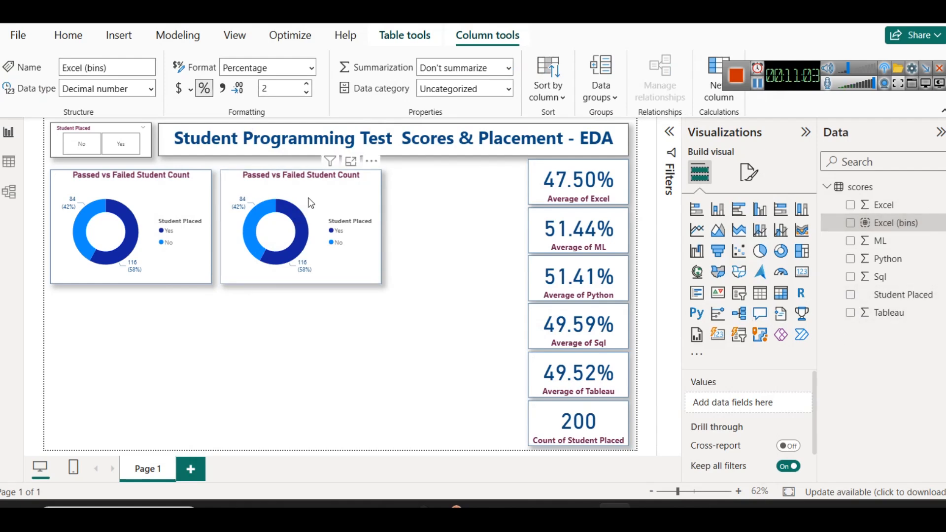
Convert the duplicated donut to a stacked column chart with Excel (bins) replacing Student Placed on the X-axis, and inspect it in focus mode
left_click(223, 190)
left_click(717, 210)
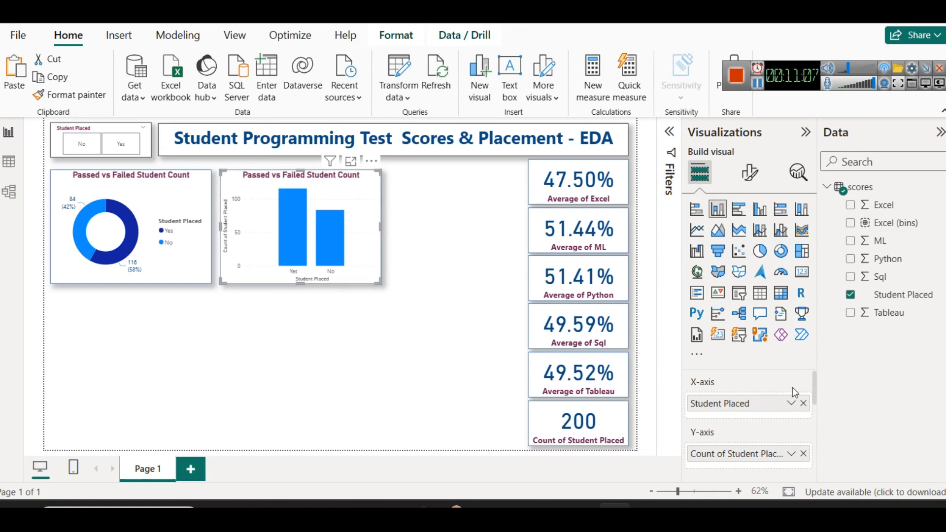
left_click(803, 403)
left_click_drag(895, 223, 759, 402)
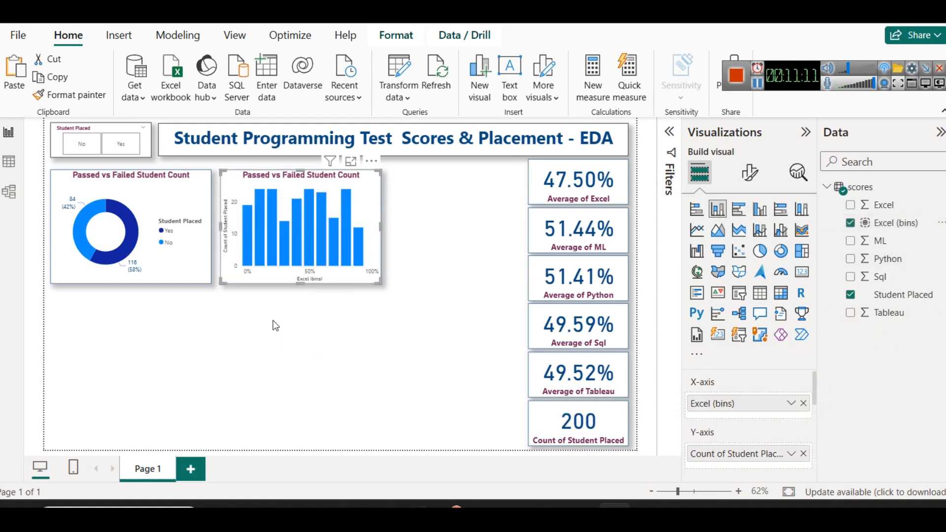
mouse_move(248, 232)
left_click(350, 161)
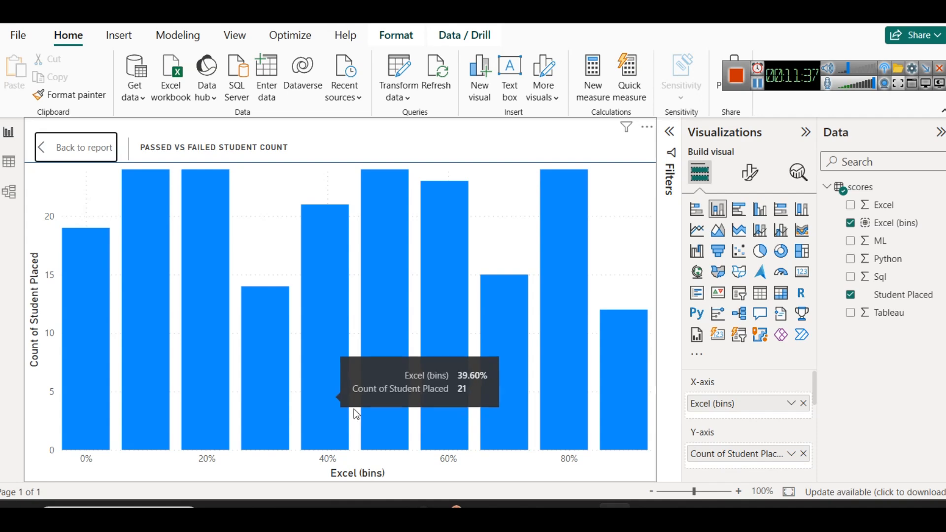
left_click(76, 150)
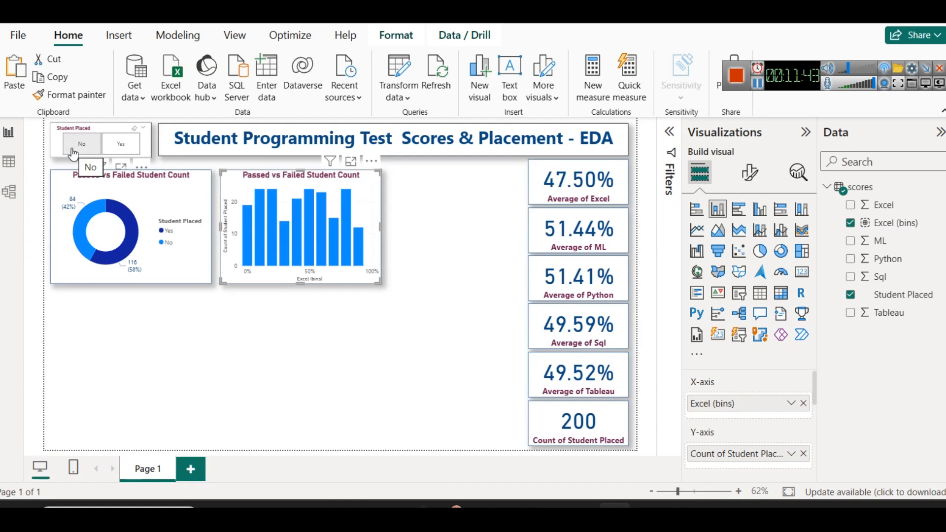
Try data labels on the binned Excel column chart and switch them off again
left_click(751, 174)
scroll(724, 419, "down", 3)
left_click(792, 403)
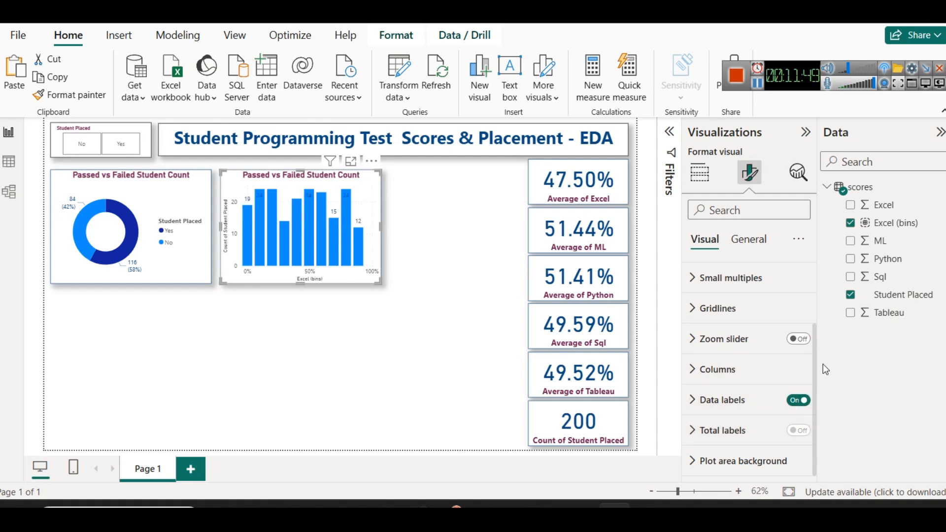
left_click(798, 400)
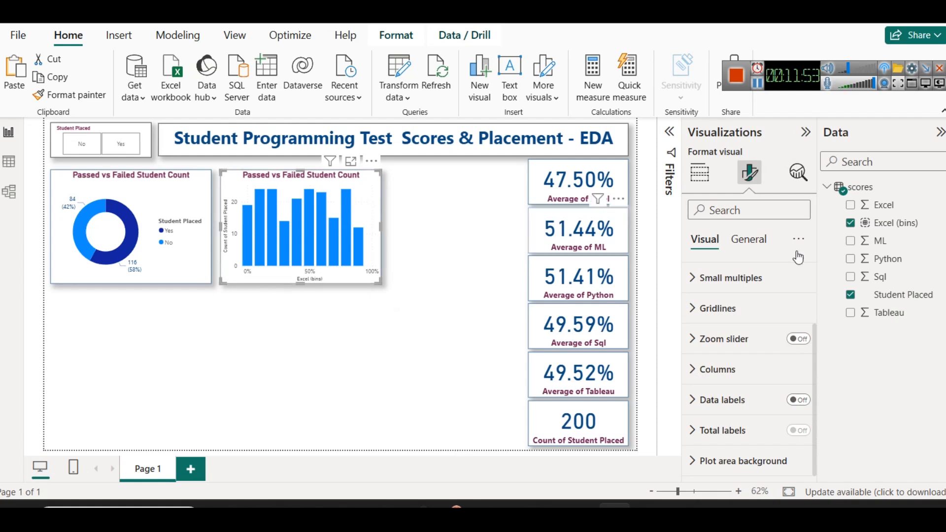
Change the column chart's title to "Distribution of Excel Marks"
left_click(748, 239)
left_click(709, 305)
left_click(722, 381)
key("ctrl+a")
type("dist of")
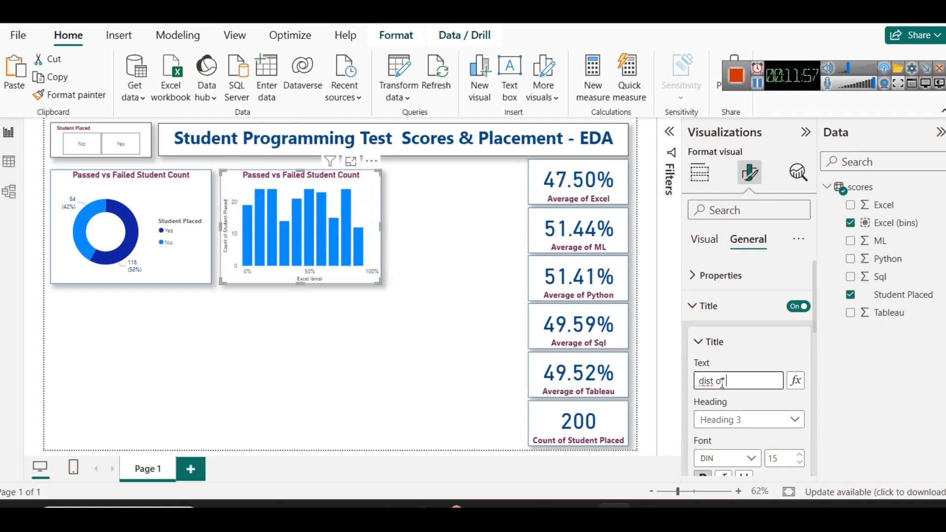
type(" Excel Marks")
left_click(699, 383)
key("Delete")
type("Dist")
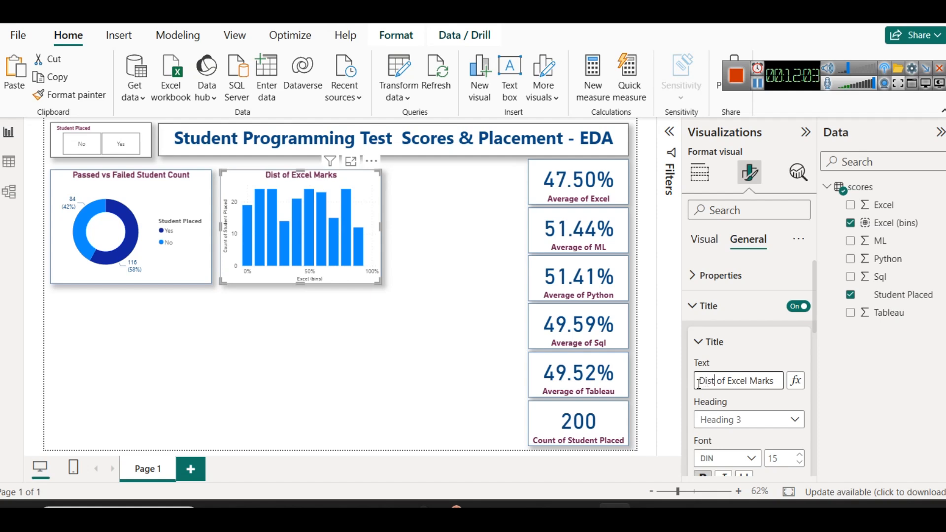
type("ribution")
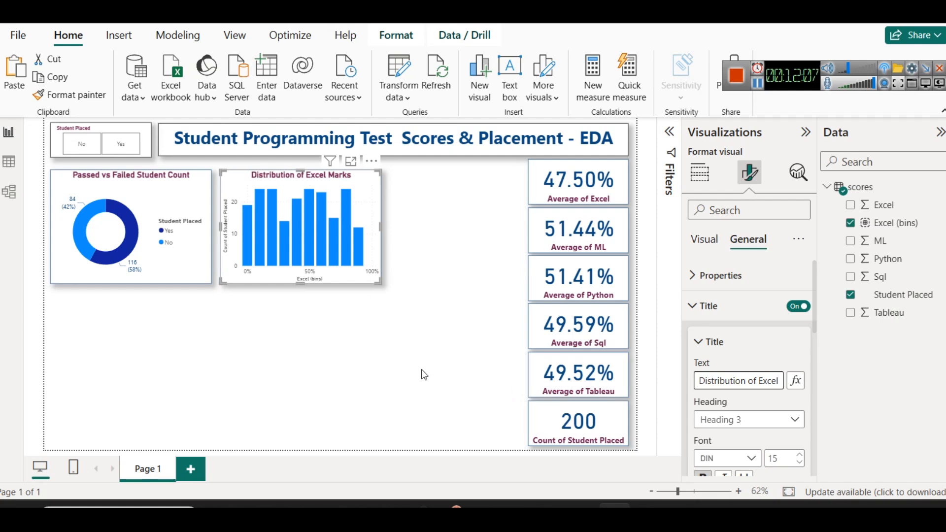
left_click(394, 375)
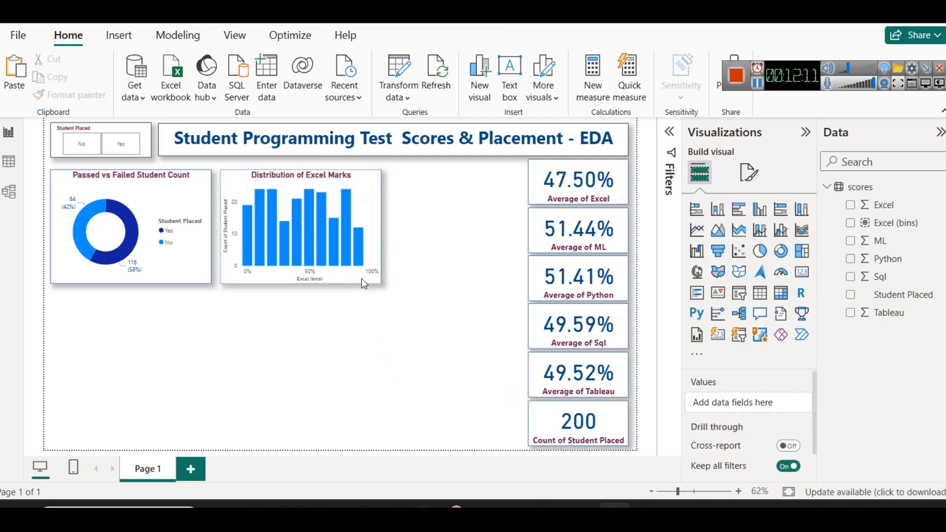
Split the Excel marks columns by placement by adding Student Placed as the chart's legend
mouse_move(355, 245)
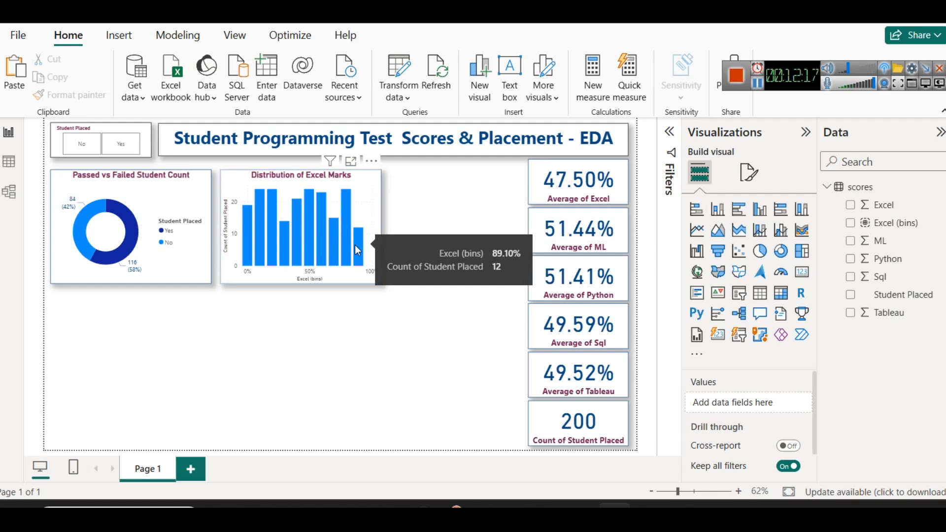
mouse_move(275, 241)
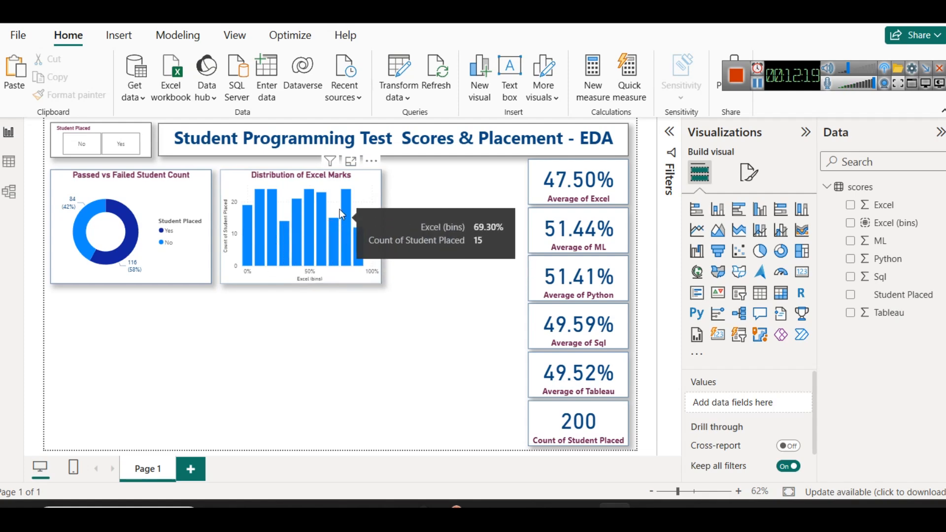
mouse_move(347, 202)
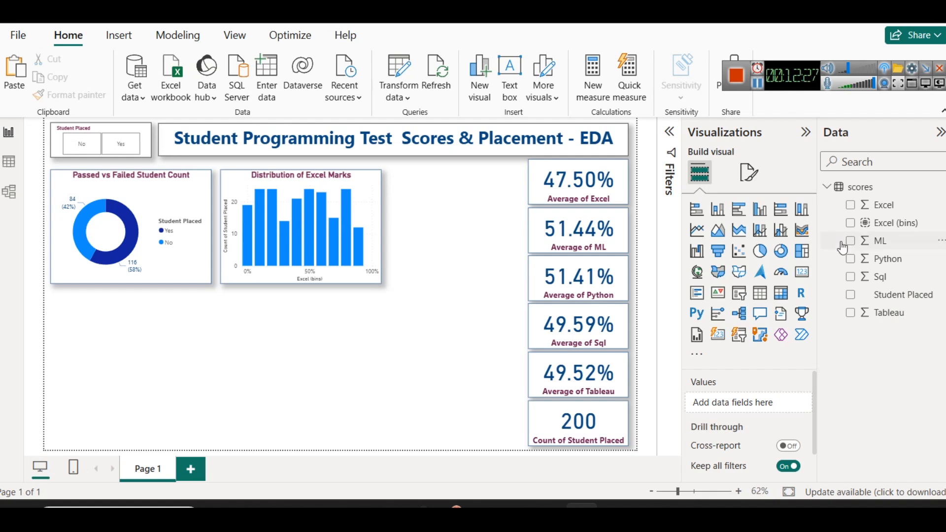
left_click(368, 195)
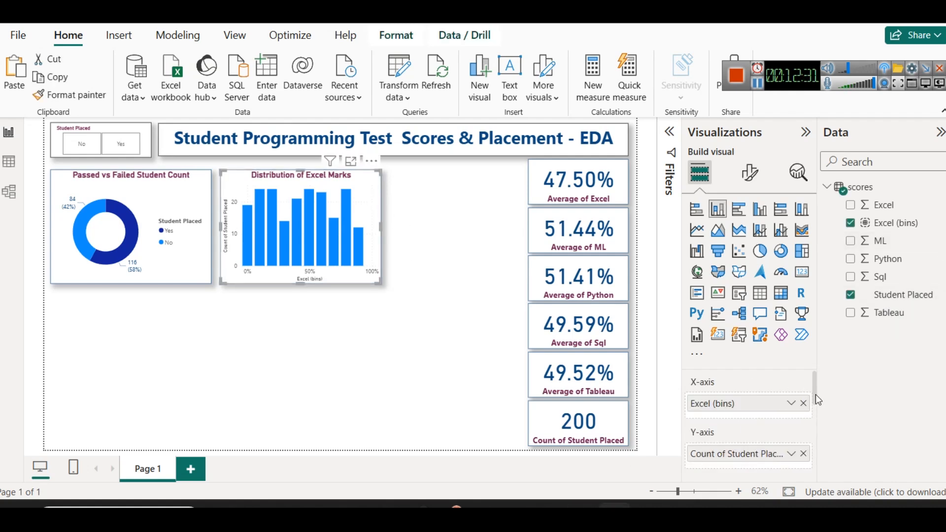
left_click_drag(815, 383, 814, 409)
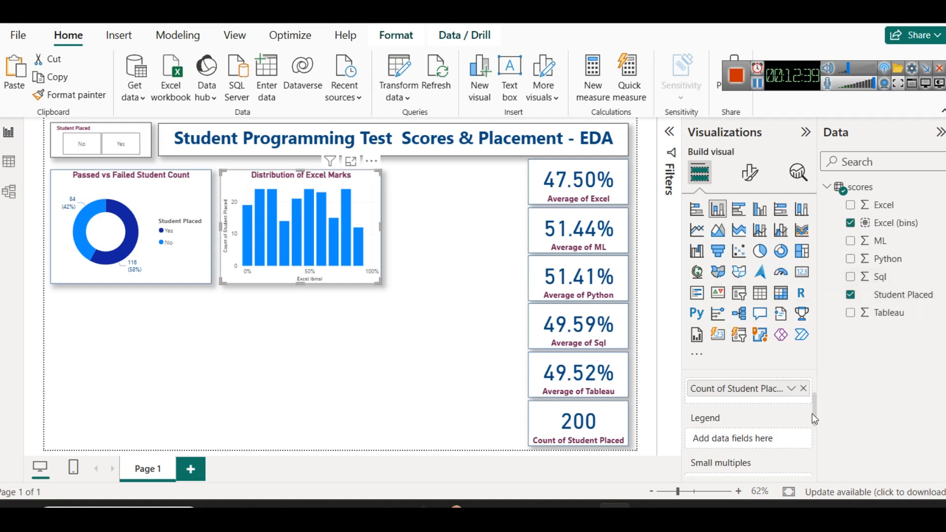
left_click_drag(889, 296, 745, 437)
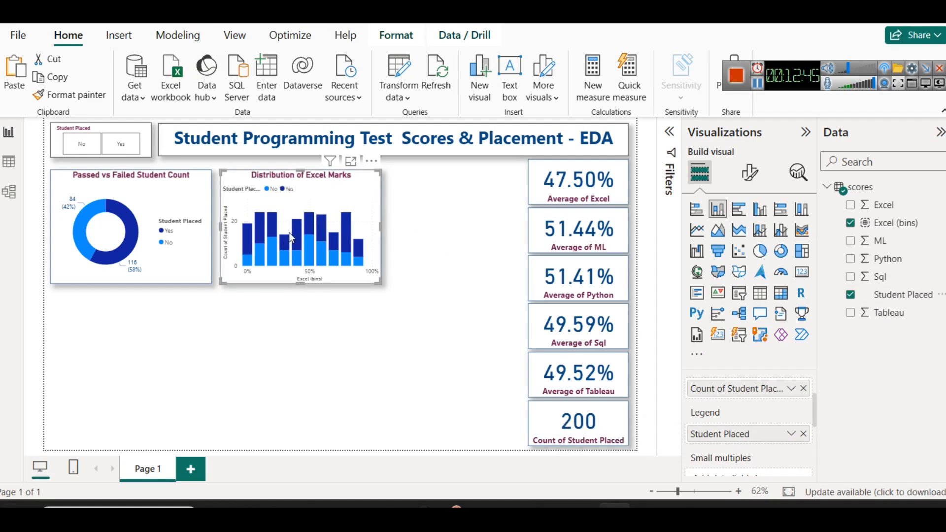
Examine the Excel marks distribution in focus mode, comparing placed and non-placed counts per bin, and return to the report
left_click(350, 161)
mouse_move(546, 284)
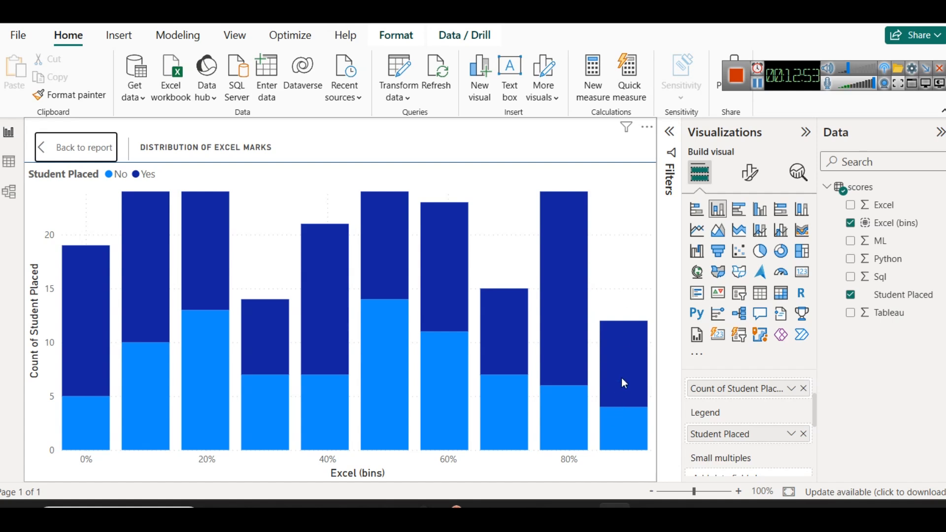
mouse_move(622, 377)
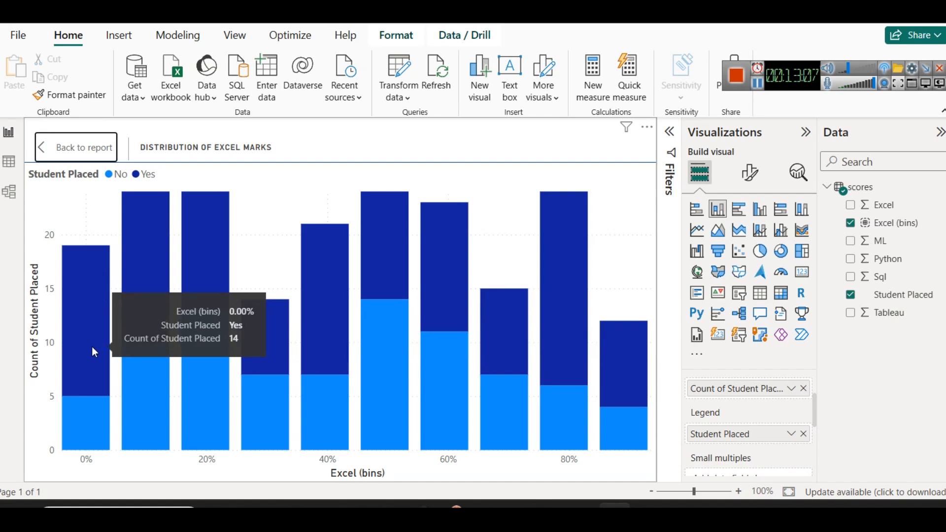
left_click(64, 147)
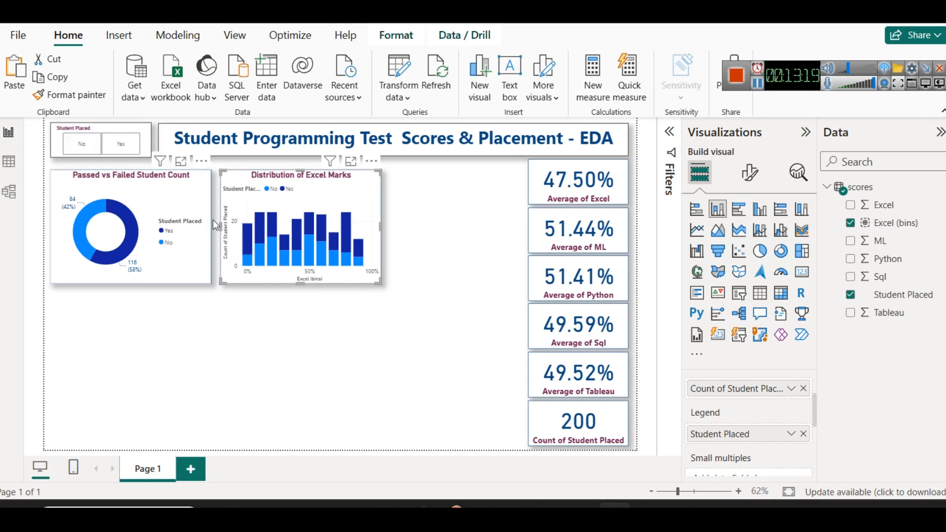
left_click(351, 162)
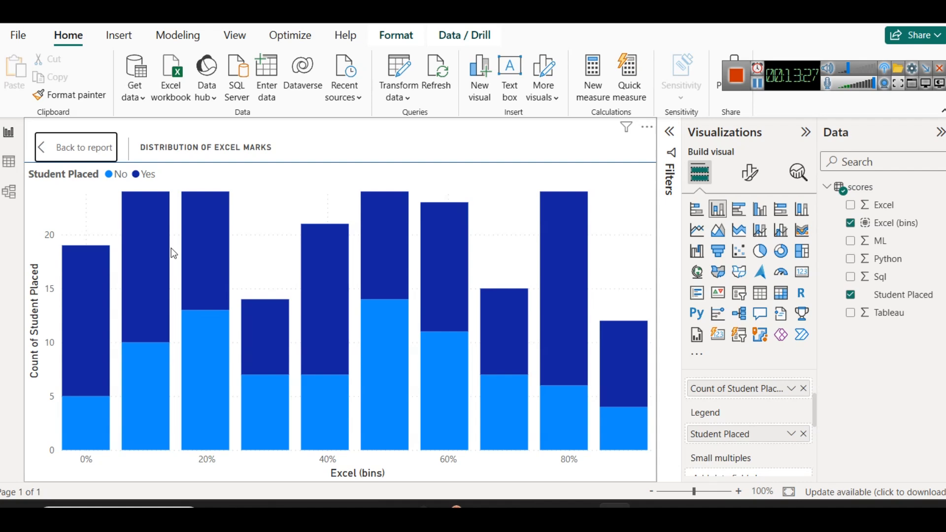
mouse_move(72, 344)
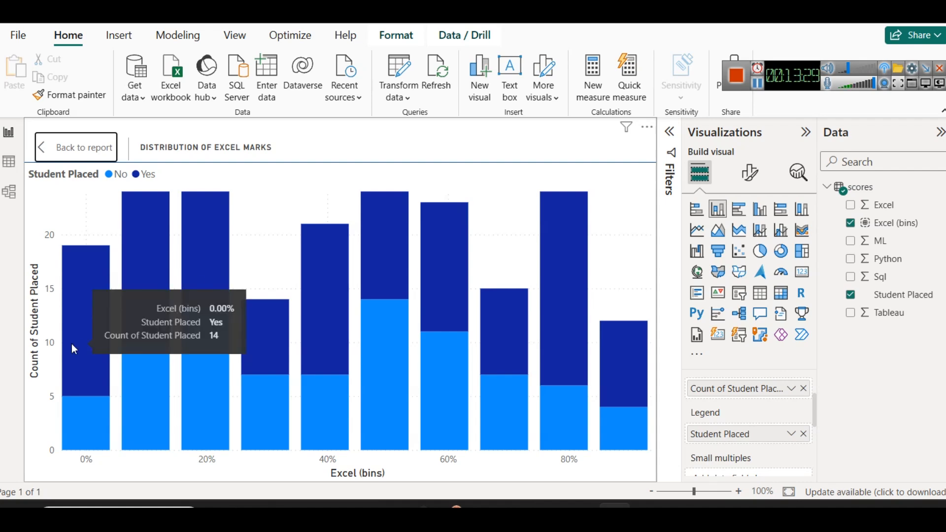
left_click(77, 148)
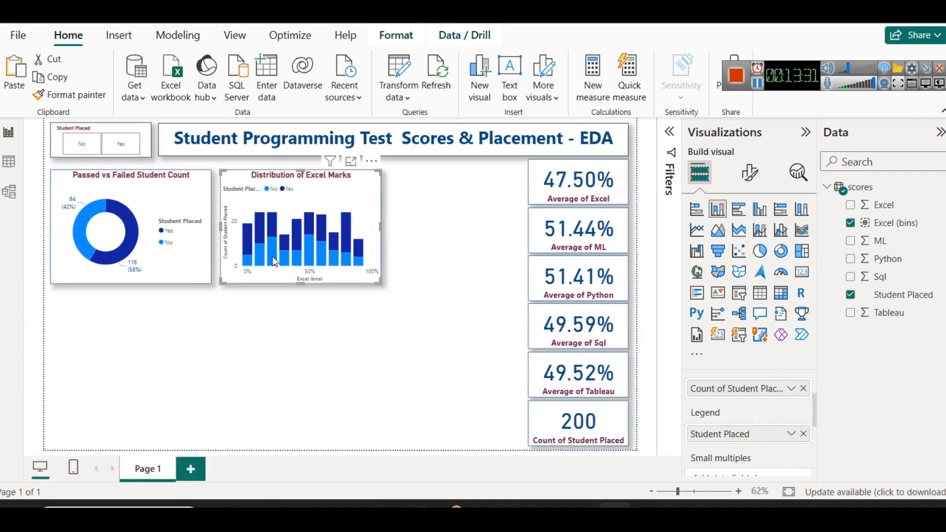
left_click(366, 347)
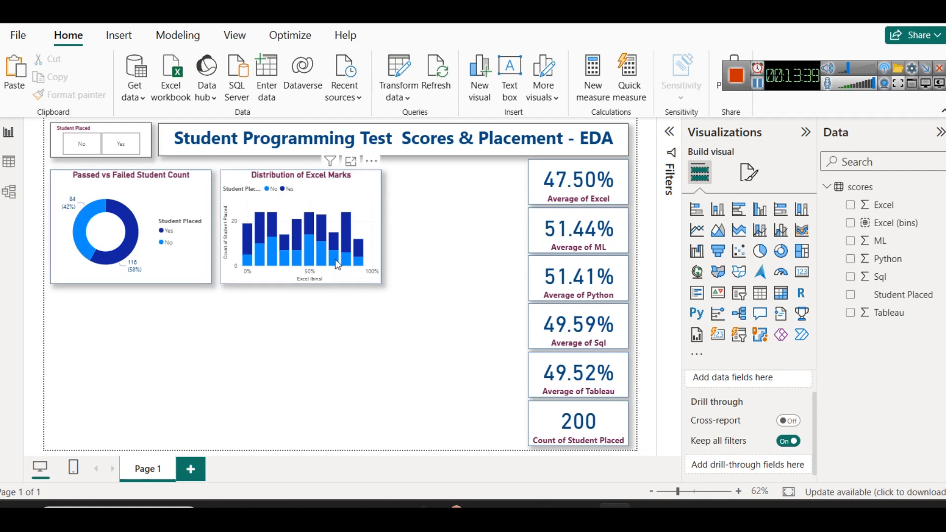
left_click(351, 162)
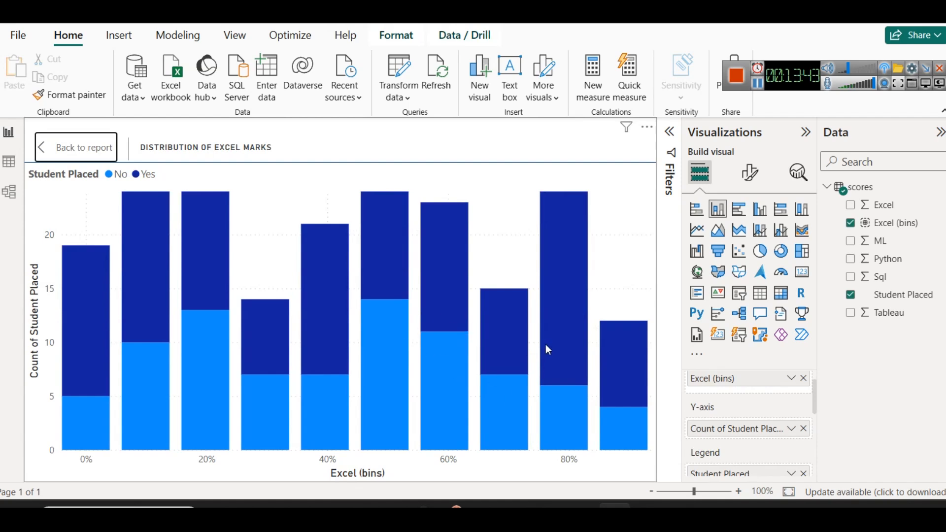
mouse_move(547, 344)
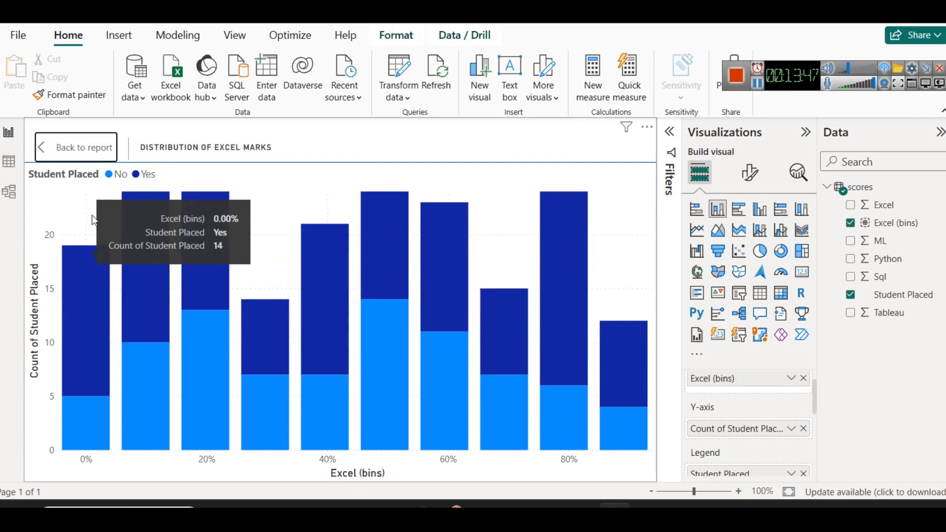
left_click(78, 148)
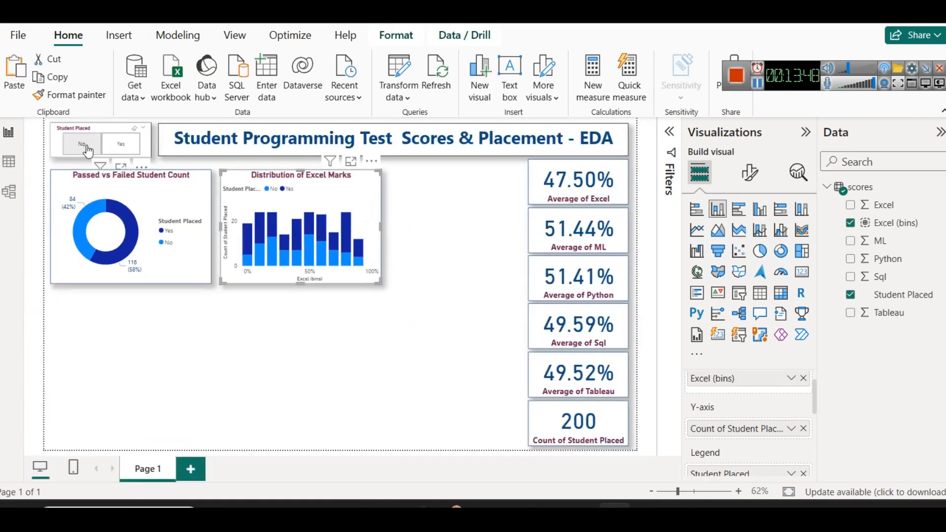
Narrow the donut chart slightly and shift the Excel marks chart left towards it
left_click(208, 222)
left_click_drag(211, 228, 234, 212)
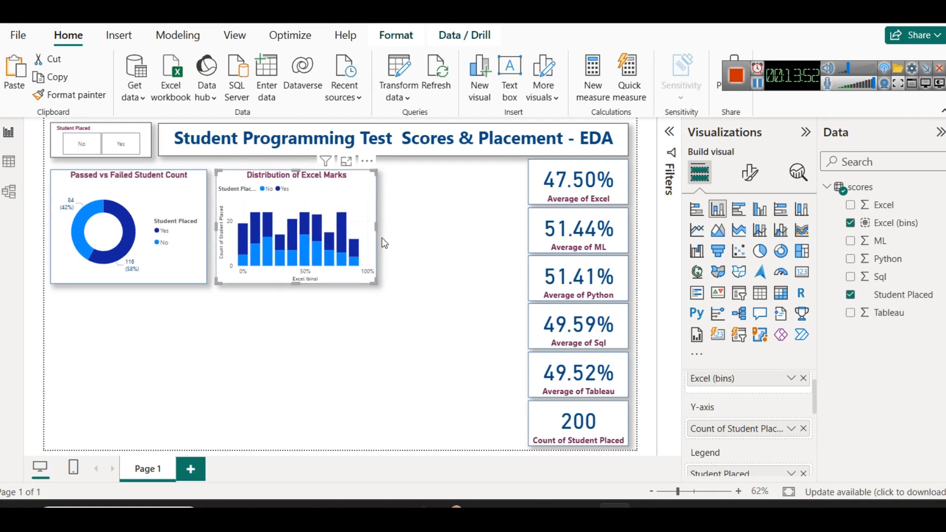
left_click(422, 243)
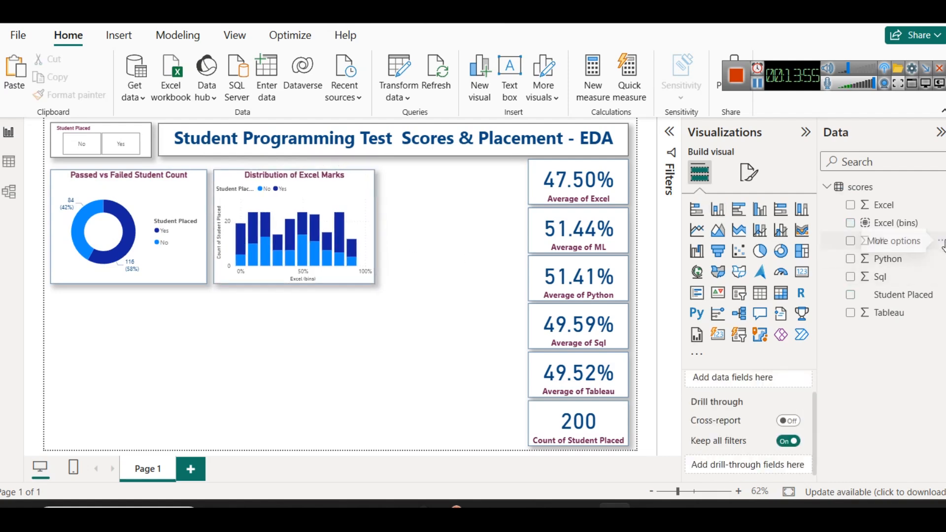
Create a group for the ML field using Number of bins as the bin type and a bin count of 10
left_click(941, 241)
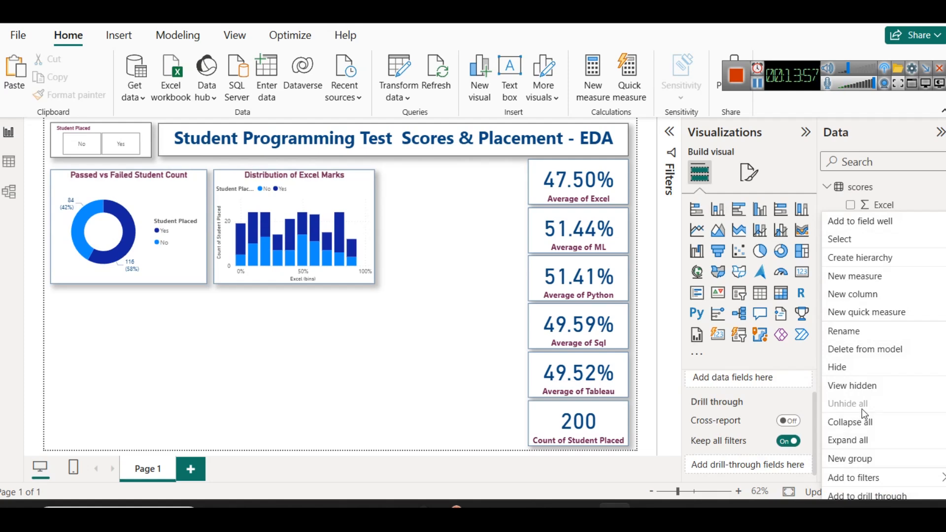
left_click(859, 461)
left_click(576, 157)
left_click(553, 196)
double_click(365, 291)
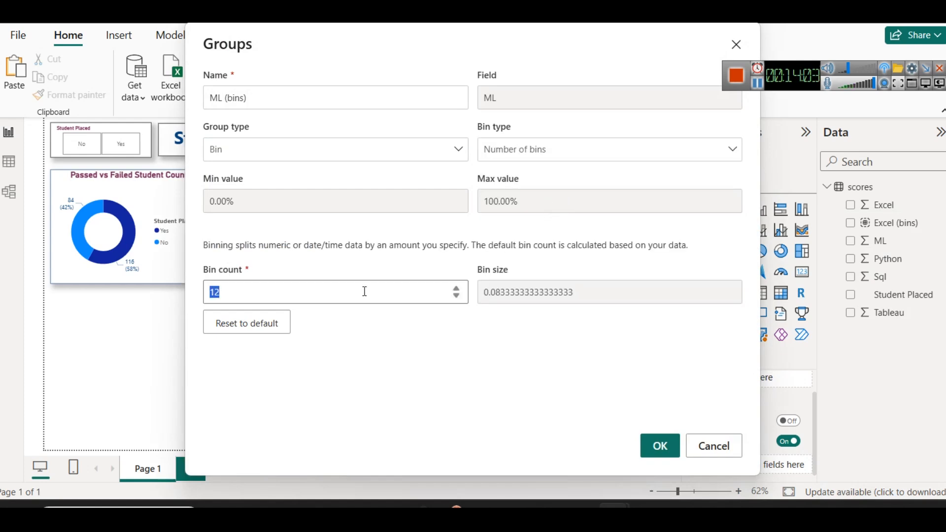
type("10")
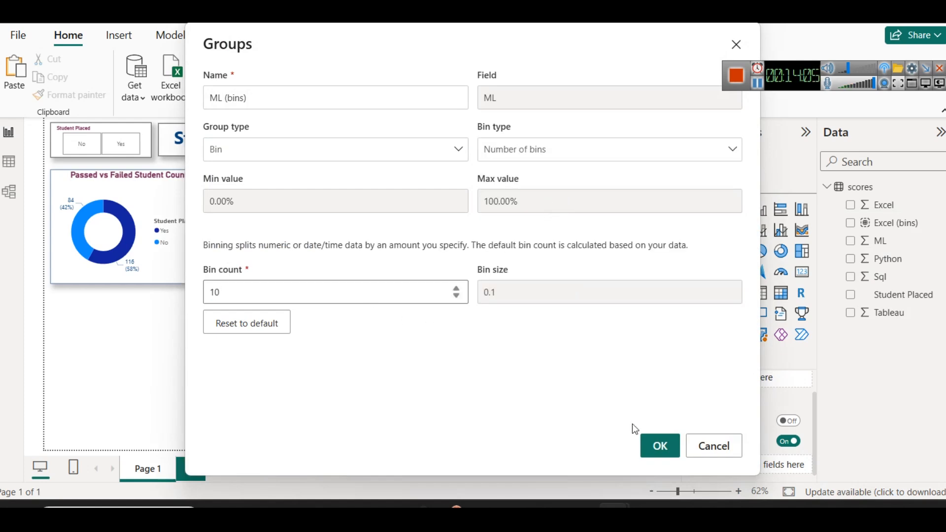
left_click(657, 442)
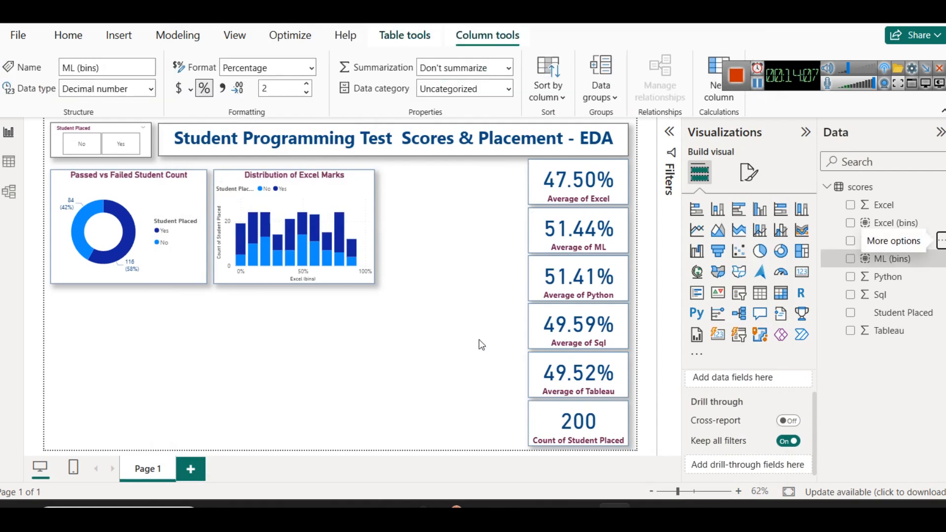
Duplicate the Excel marks chart, place the copy level to its right, and nudge the original slightly left
left_click(338, 178)
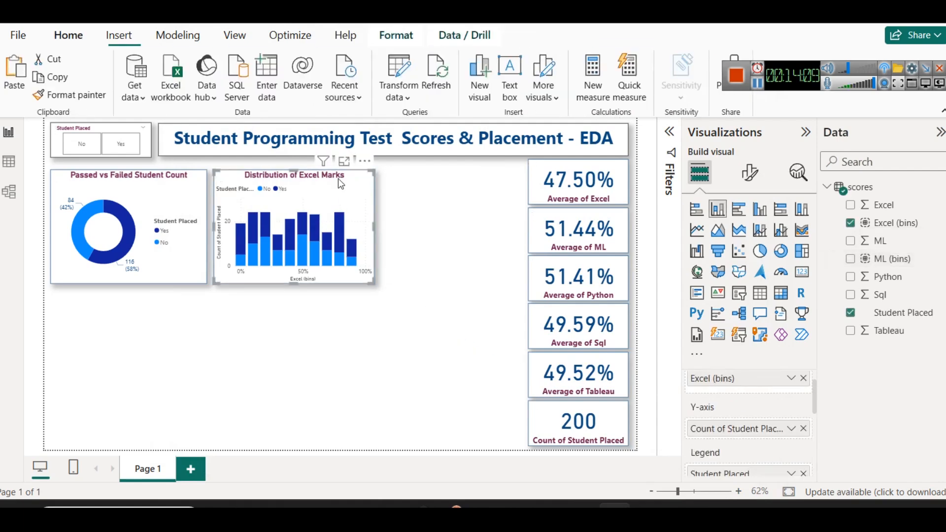
left_click_drag(346, 193, 499, 192)
left_click(320, 186)
key("Left")
key("Left")
key("Left")
key("Left")
key("Left")
key("Left")
key("Left")
key("Left")
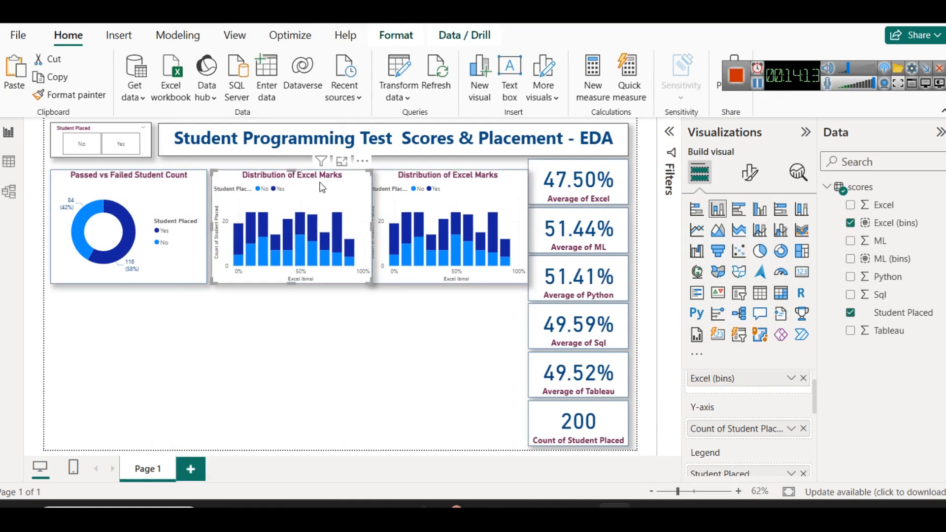
Narrow the donut chart a little more and nudge the original Excel marks chart further left beside it
left_click(196, 220)
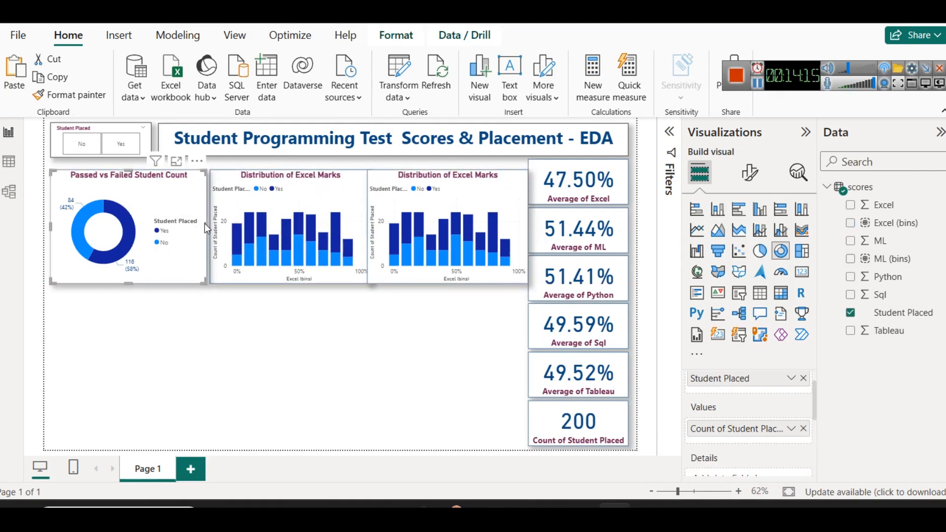
mouse_move(206, 227)
left_mouse_down()
mouse_move(194, 228)
mouse_move(203, 229)
left_mouse_up()
left_click(230, 203)
key("Left")
key("Left")
key("Left")
key("Left")
key("Left")
key("Left")
key("Left")
key("Left")
key("Left")
key("Left")
key("Left")
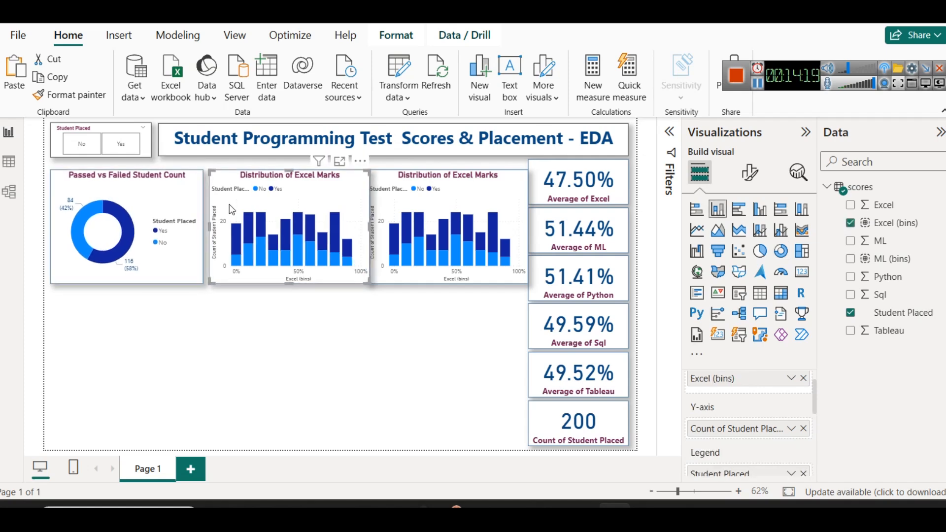
Set the width of both Excel marks charts to 330 to match the donut chart
left_click(422, 191)
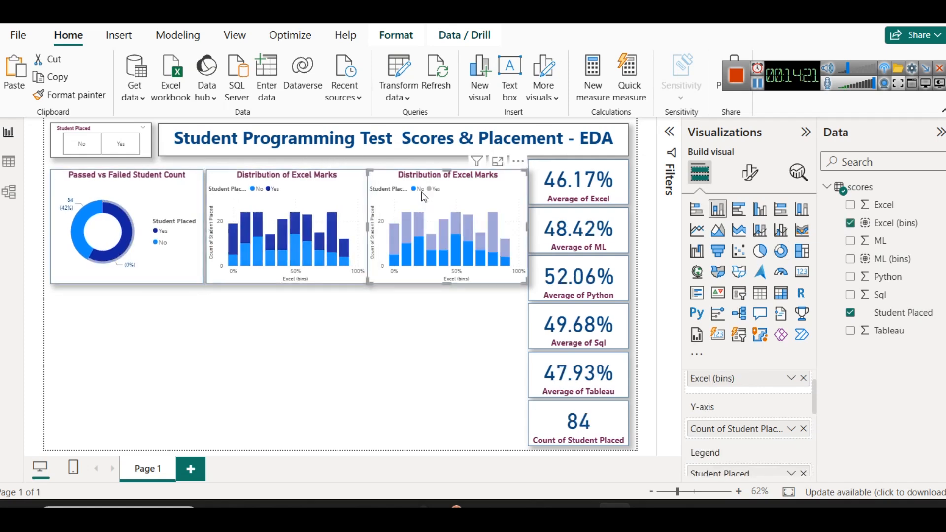
left_click(442, 192)
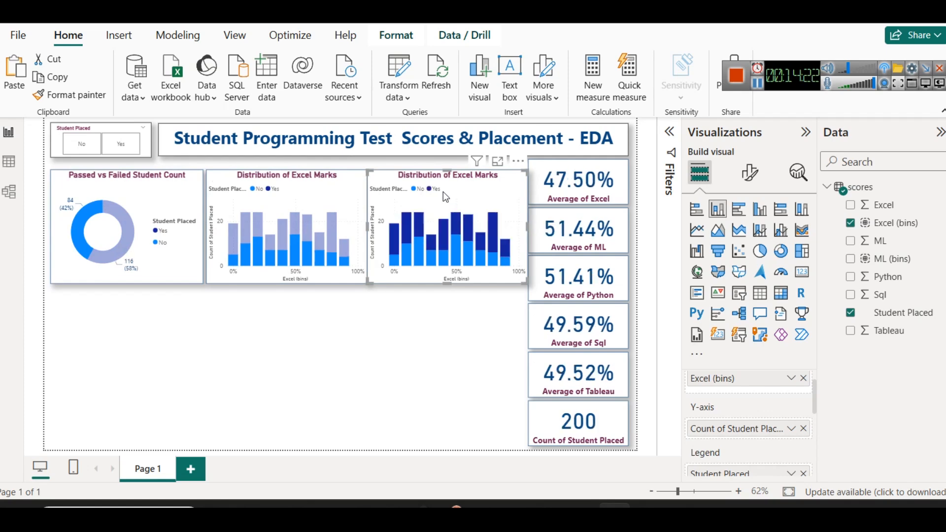
left_click(180, 198)
left_click(750, 174)
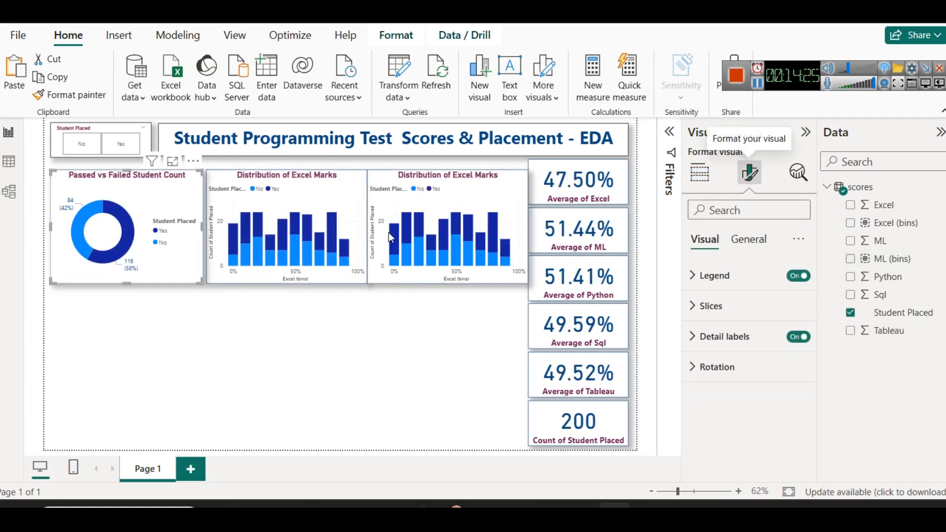
left_click(749, 240)
left_click(719, 275)
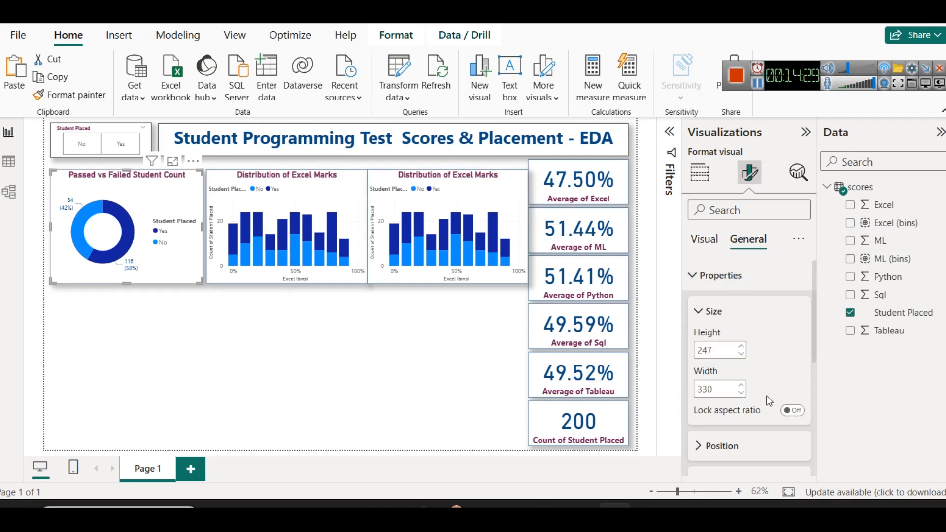
left_click(355, 189)
double_click(719, 390)
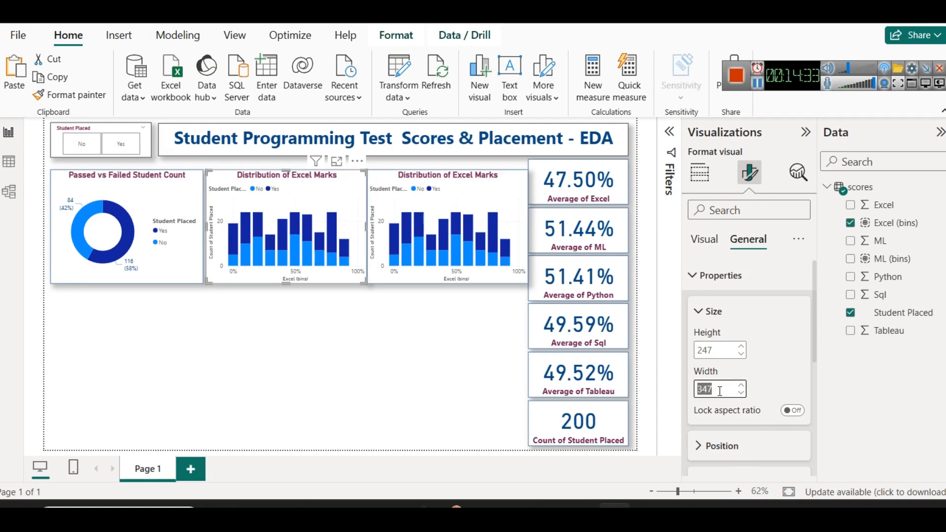
type("330")
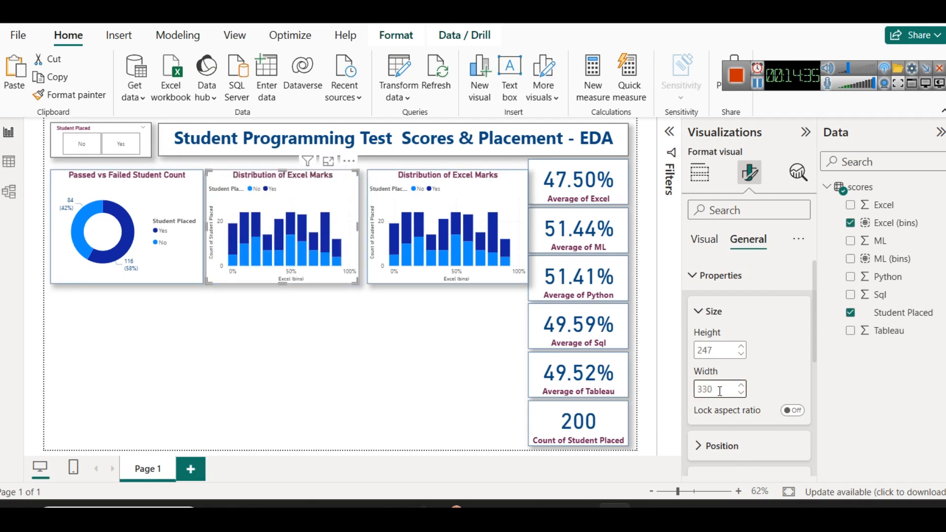
left_click(498, 189)
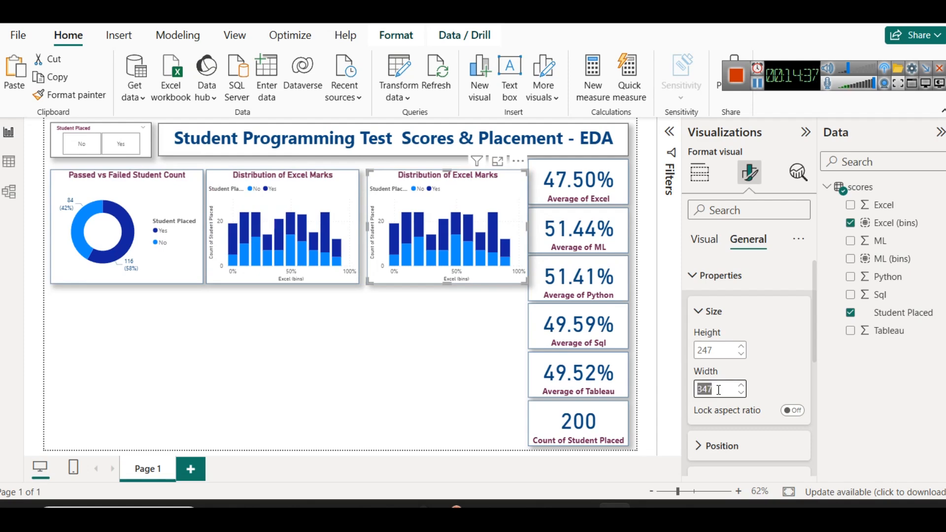
type("330")
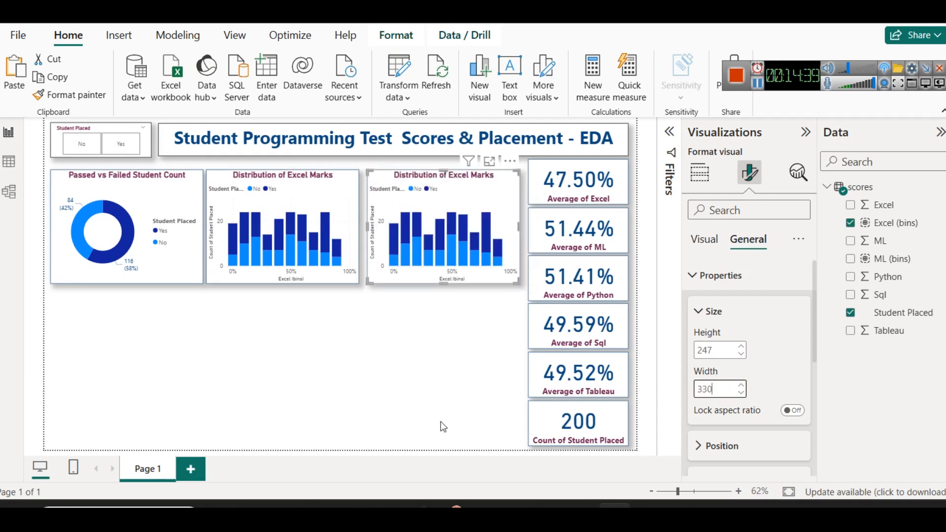
left_click(436, 409)
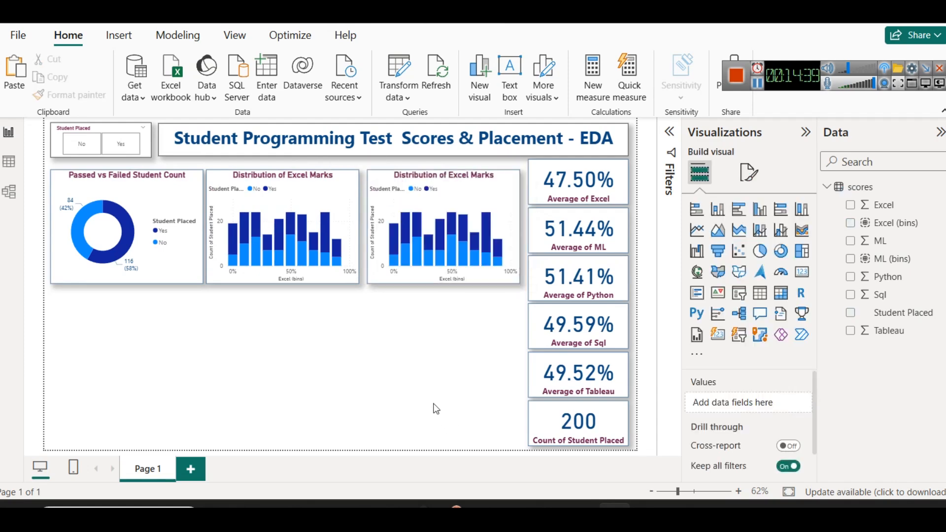
Nudge both Excel marks charts slightly right to even out the gaps between the three visuals
left_click(335, 182)
left_click_drag(433, 181, 434, 182)
left_click_drag(345, 202, 347, 202)
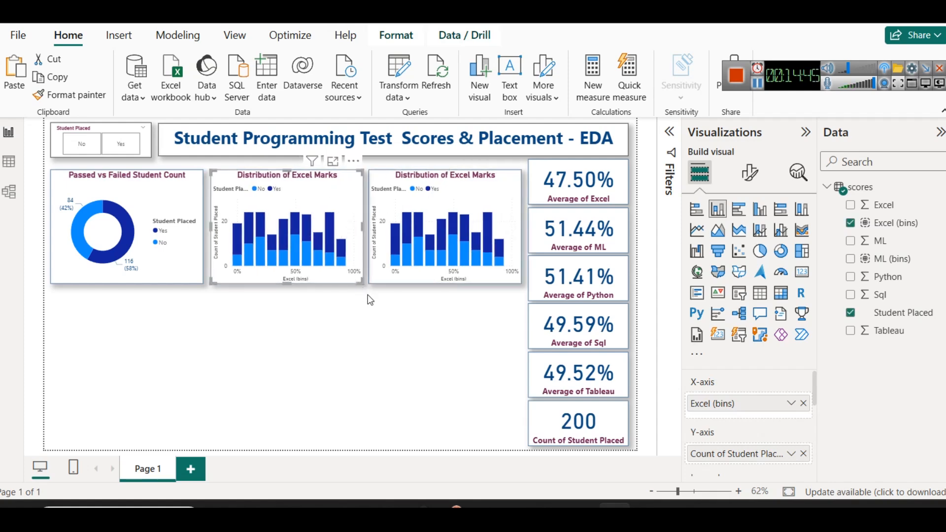
left_click(327, 387)
Replace Excel (bins) with ML (bins) on the duplicate chart's X-axis and check the chart in focus mode
left_click(477, 209)
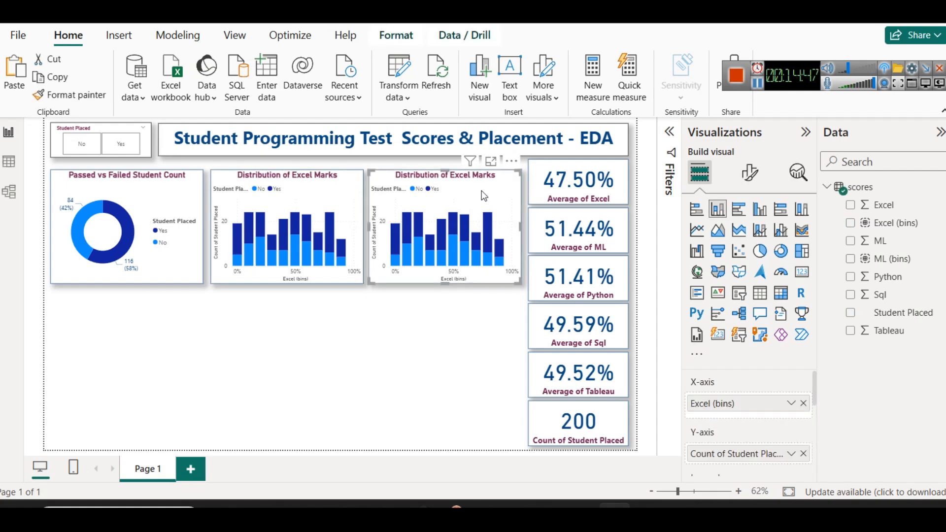
left_click(803, 403)
left_click_drag(894, 258, 747, 391)
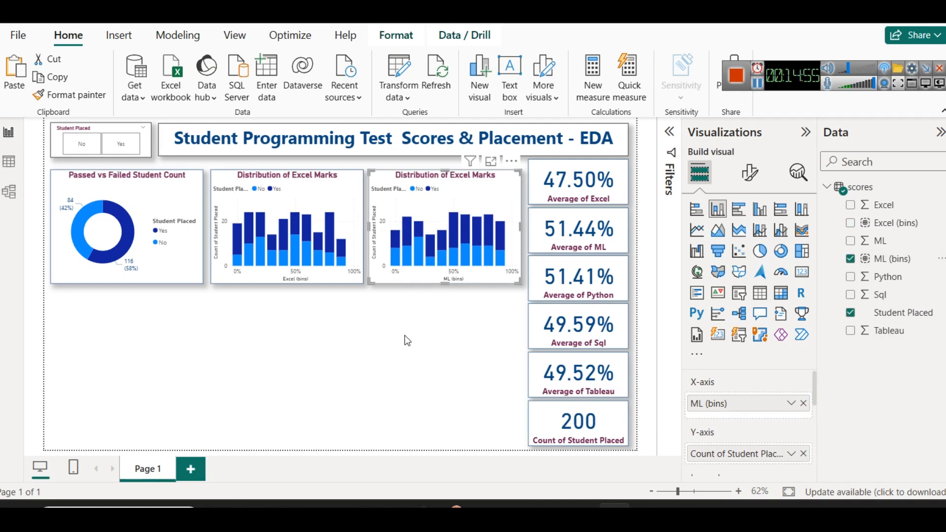
left_click(490, 161)
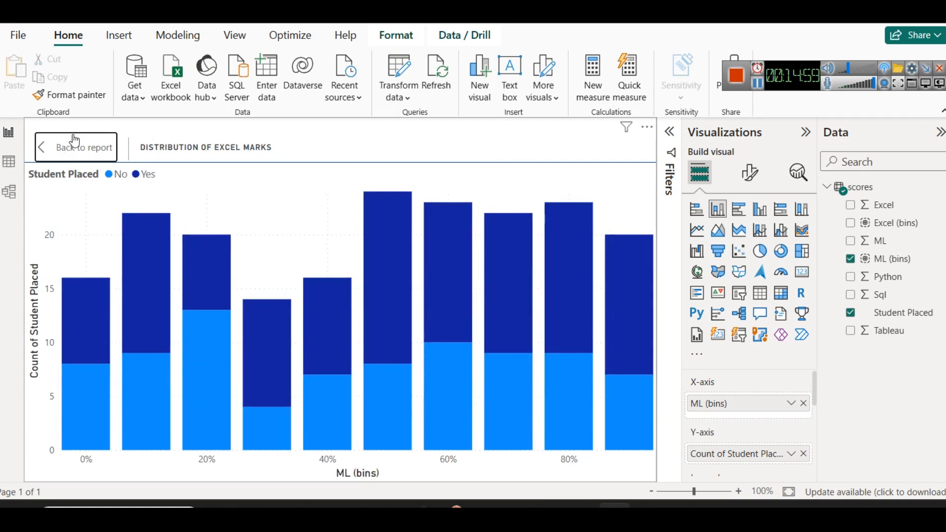
left_click(75, 144)
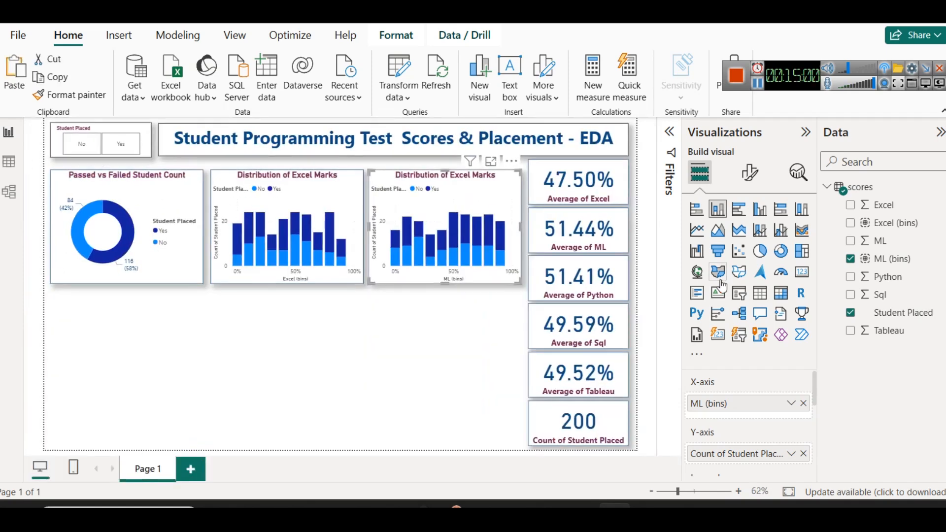
Turn on data labels for the ML (bins) chart and set the label value color to white
left_click(749, 173)
scroll(749, 370, "down", 3)
left_click(799, 402)
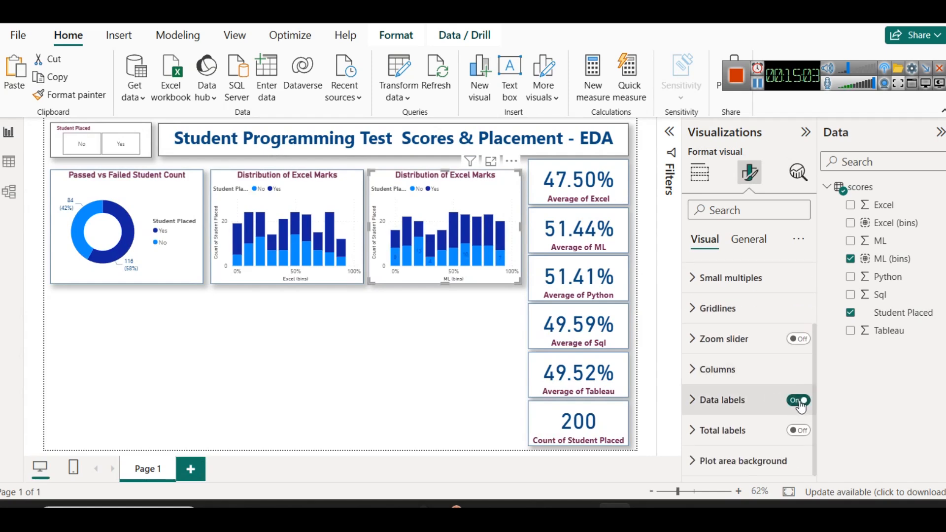
left_click(732, 400)
scroll(753, 406, "down", 3)
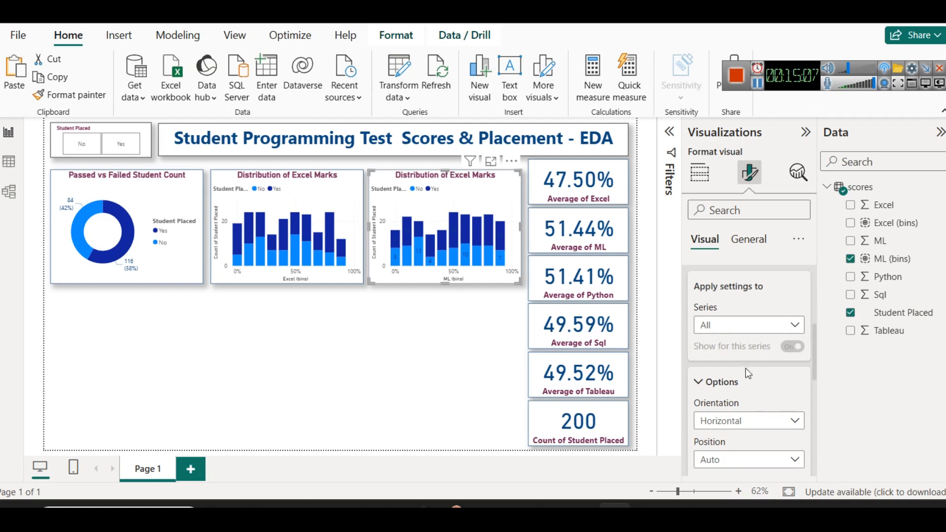
scroll(754, 394, "down", 5)
scroll(746, 368, "down", 2)
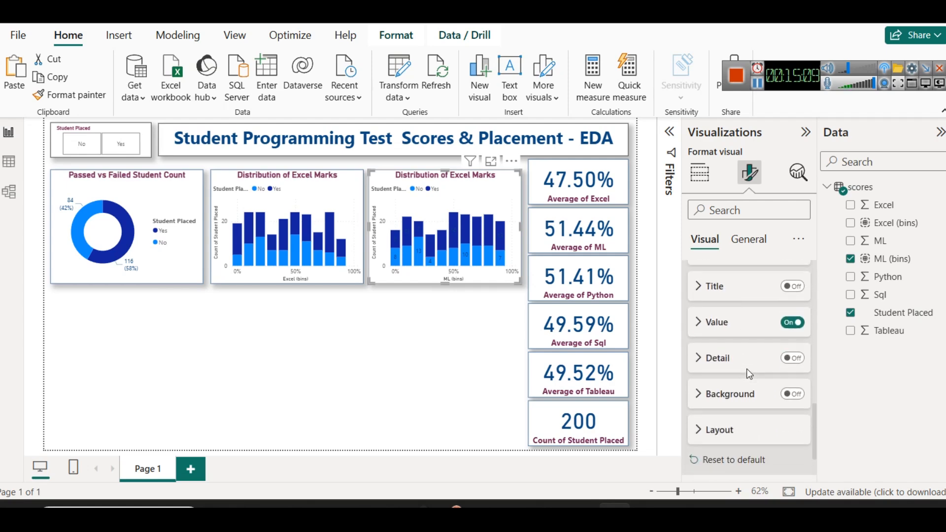
left_click(724, 325)
scroll(716, 385, "down", 2)
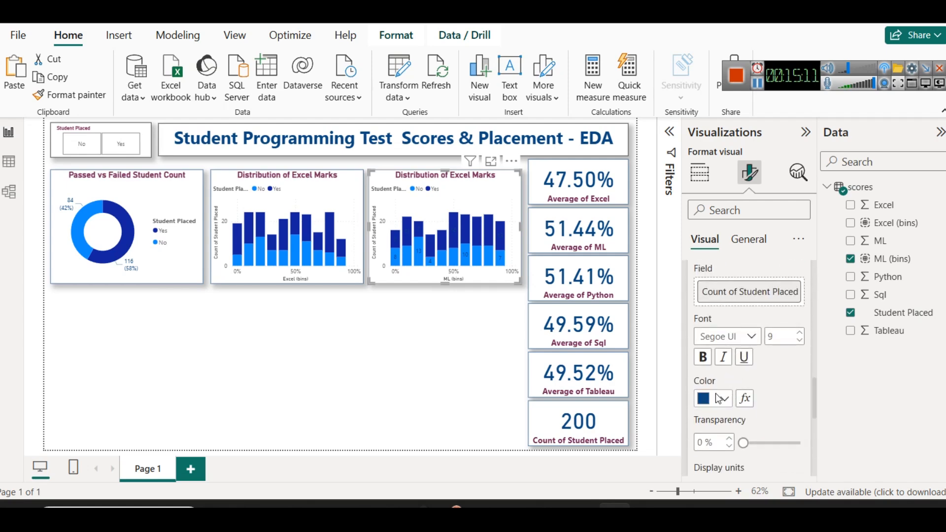
left_click(722, 398)
left_click(709, 194)
left_click(298, 362)
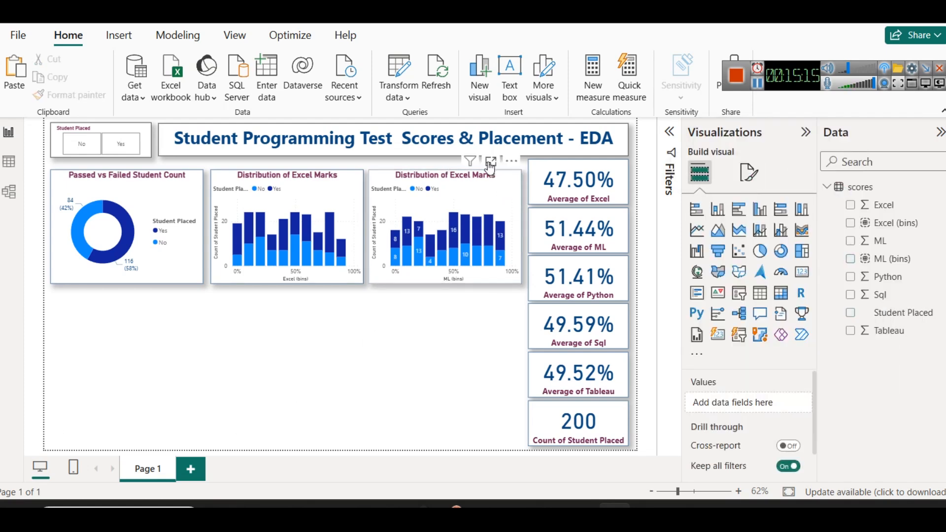
Examine the labelled ML (bins) columns in focus mode, then return to the report
left_click(490, 163)
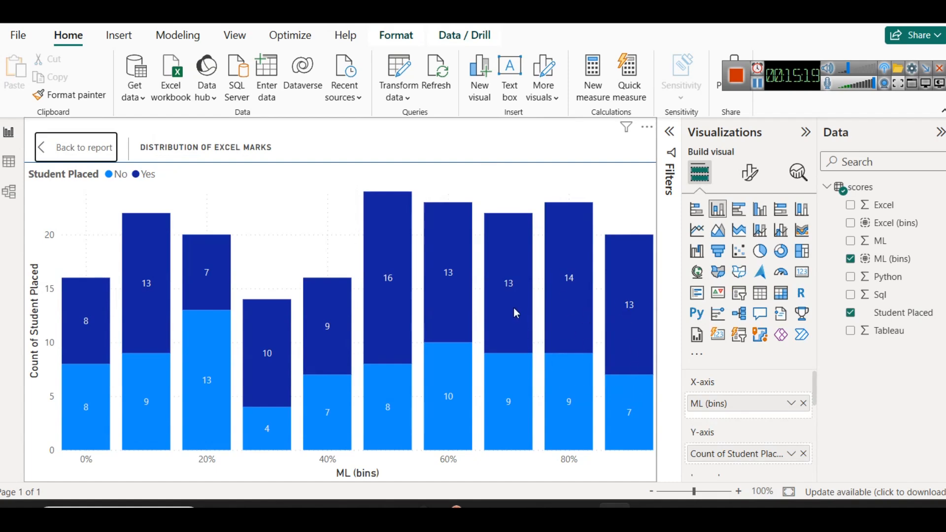
mouse_move(396, 286)
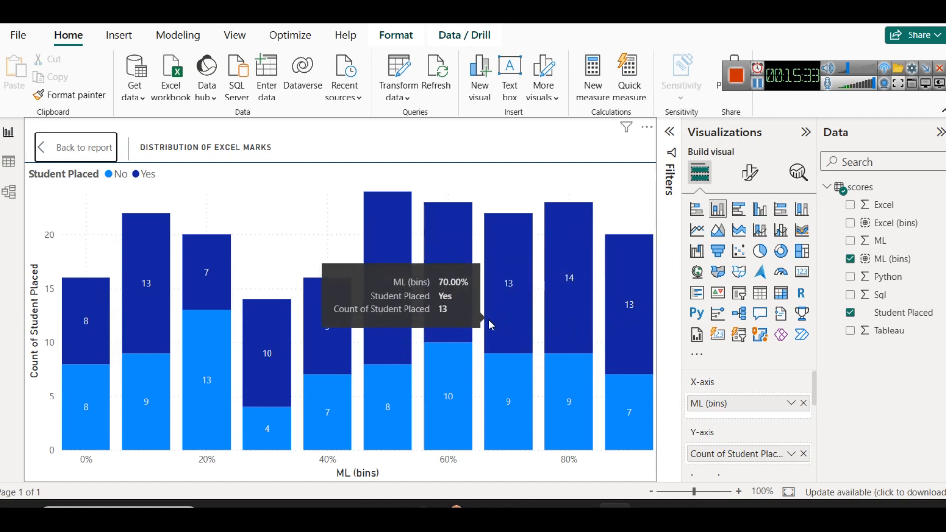
left_click(80, 146)
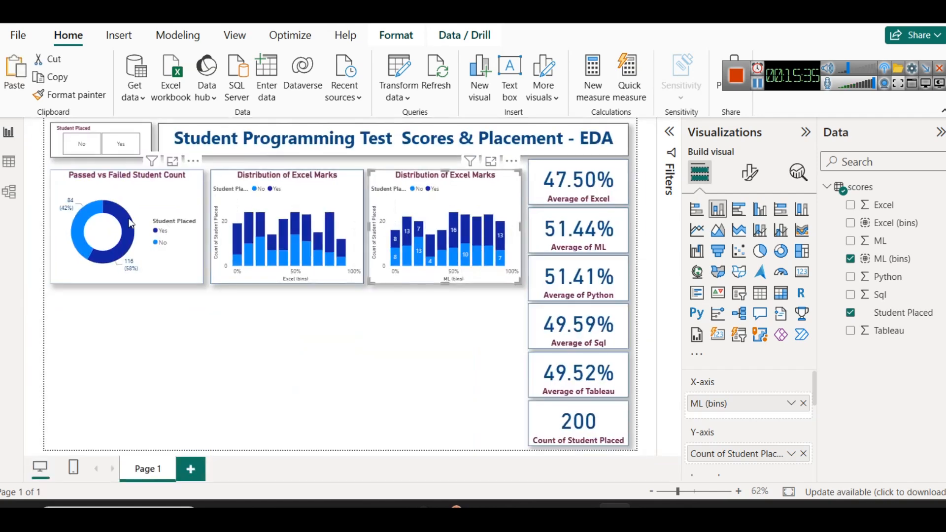
left_click(427, 304)
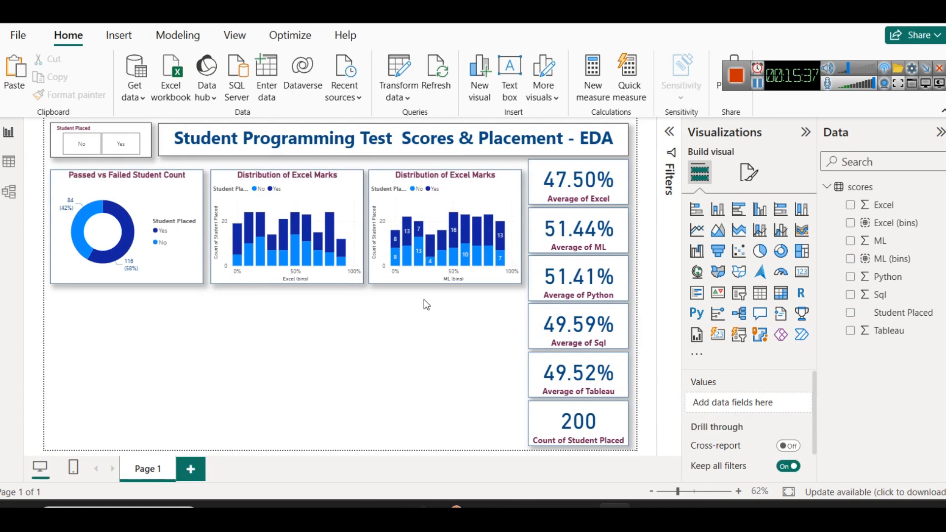
Change the ML (bins) chart's title to "Distribution of ML Marks"
left_click(429, 276)
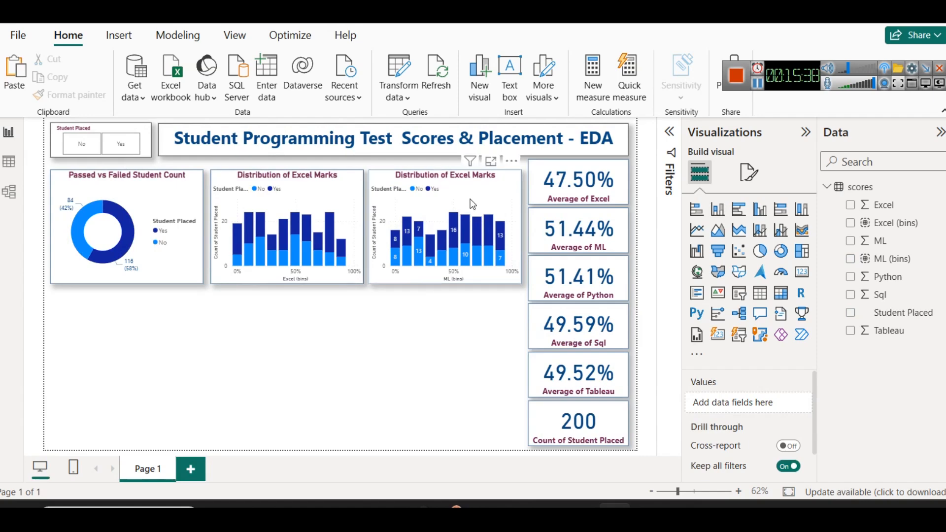
left_click(746, 184)
left_click(749, 237)
left_click(729, 315)
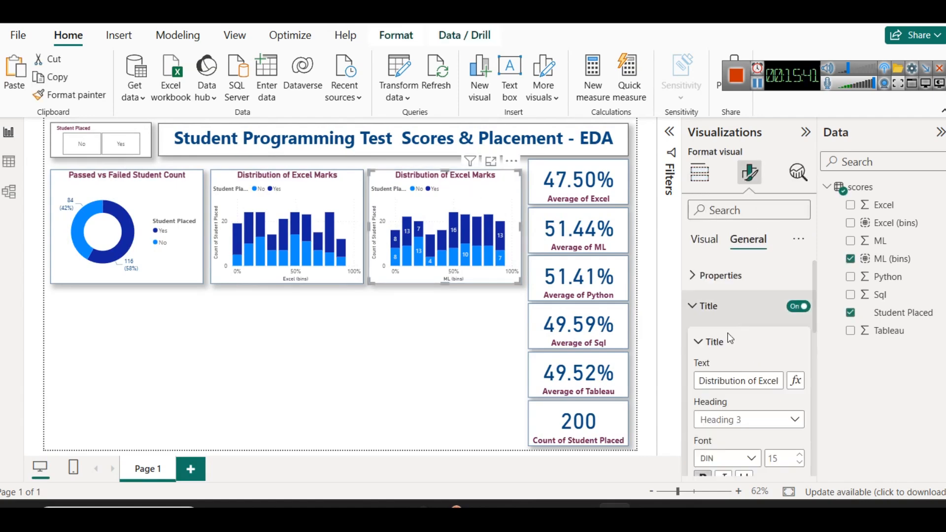
double_click(766, 381)
type("ML")
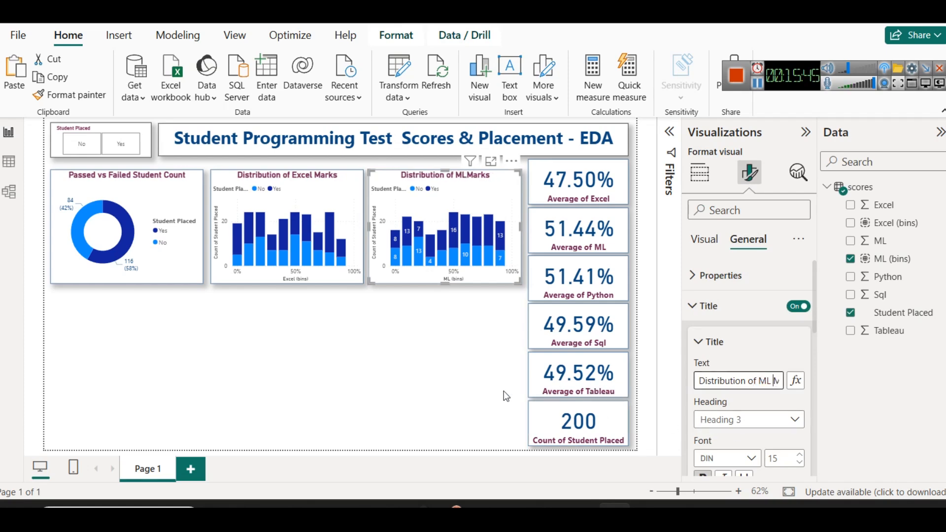
left_click(405, 376)
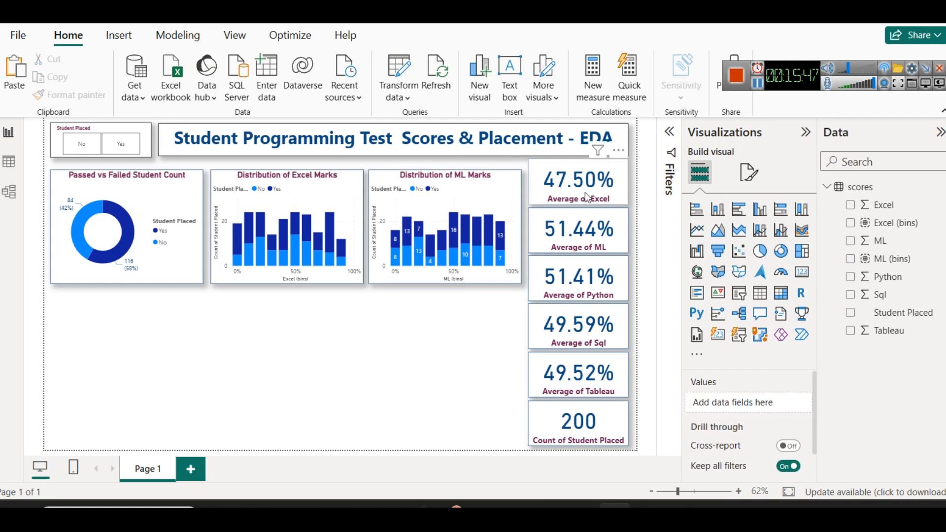
Convert the Excel marks chart to a clustered column chart and inspect it in focus mode
left_click(480, 198)
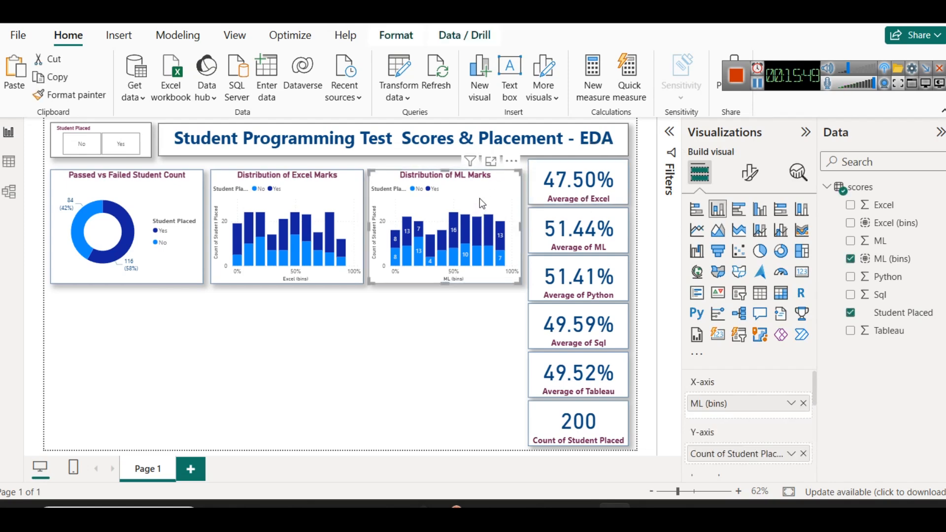
left_click(334, 193)
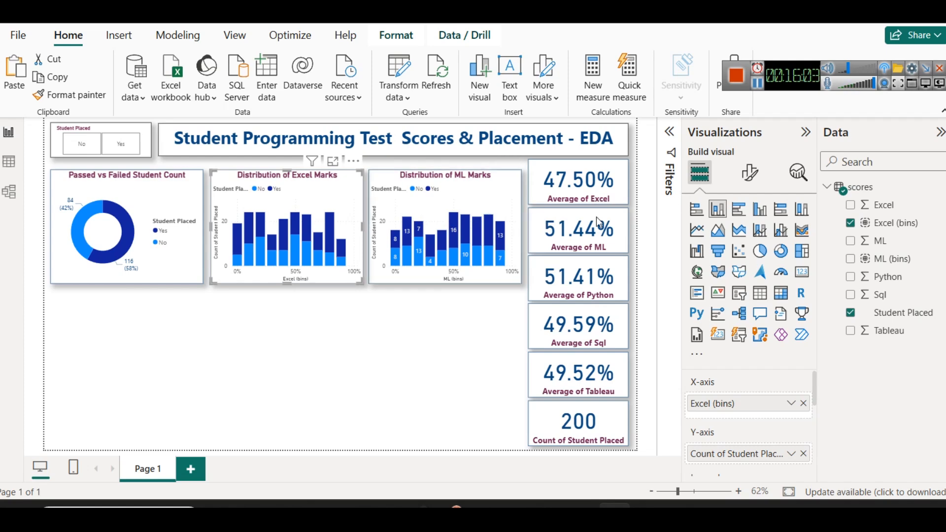
left_click(759, 211)
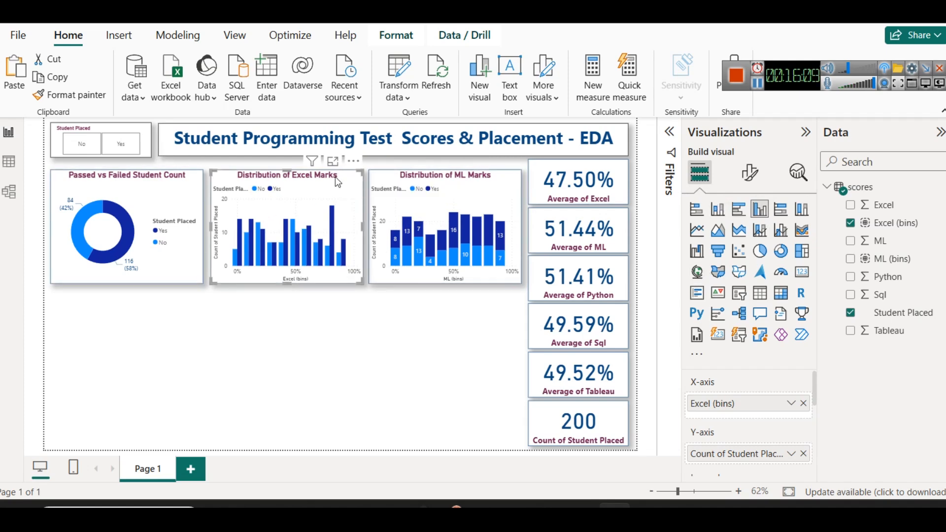
left_click(332, 162)
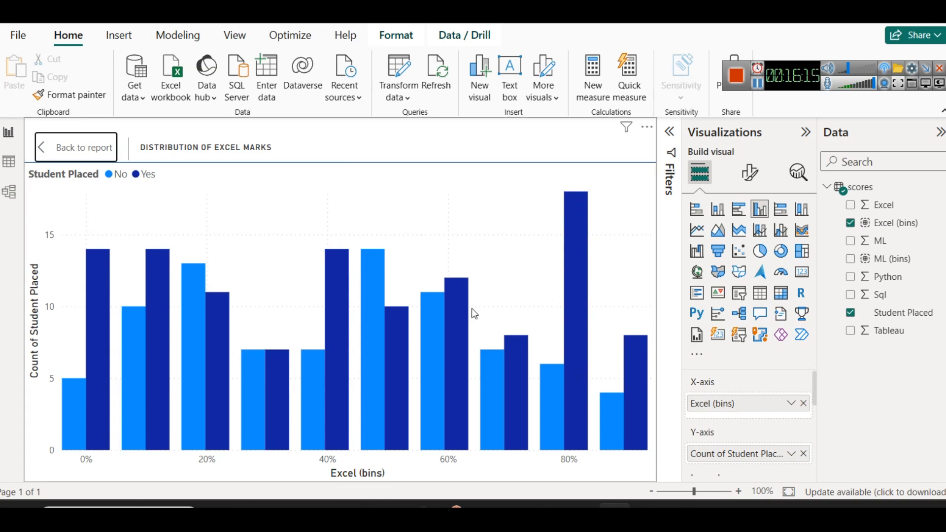
left_click(73, 152)
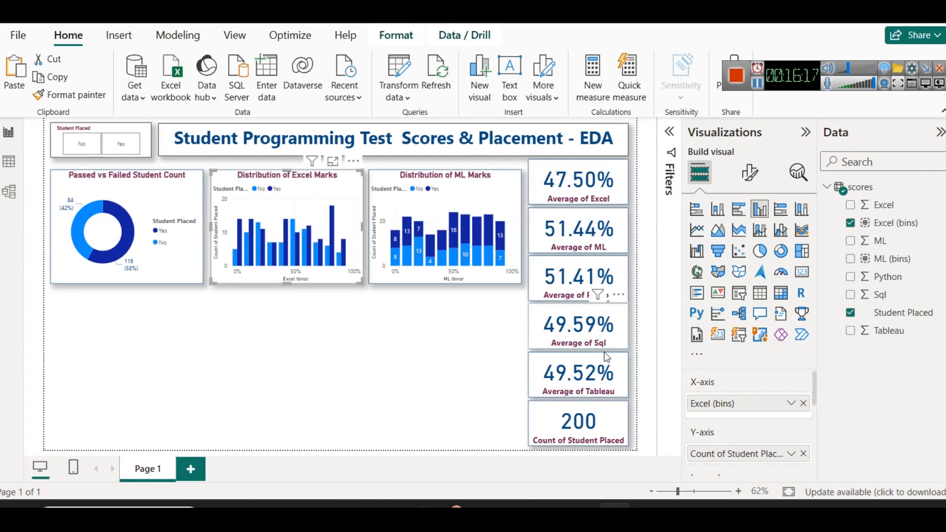
Turn on data labels for the Excel marks chart and open it in focus mode
left_click(758, 180)
scroll(740, 365, "down", 2)
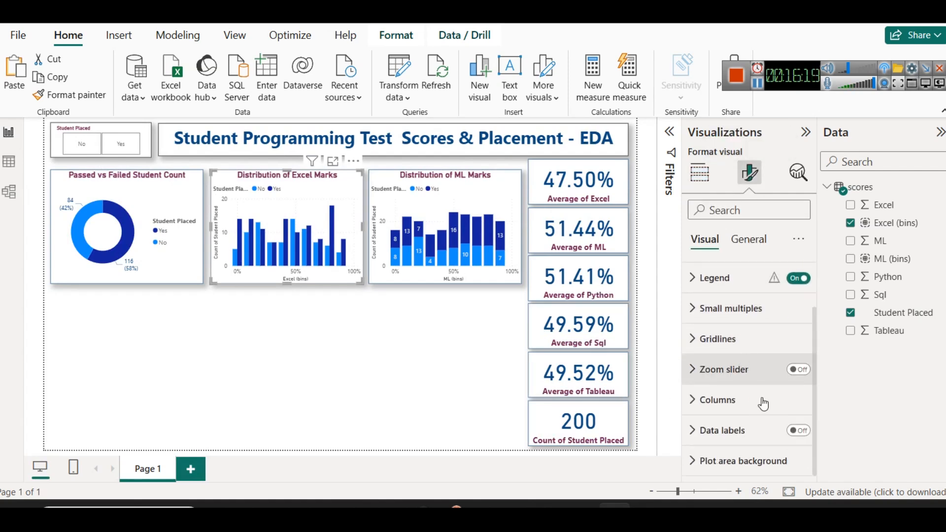
left_click(790, 431)
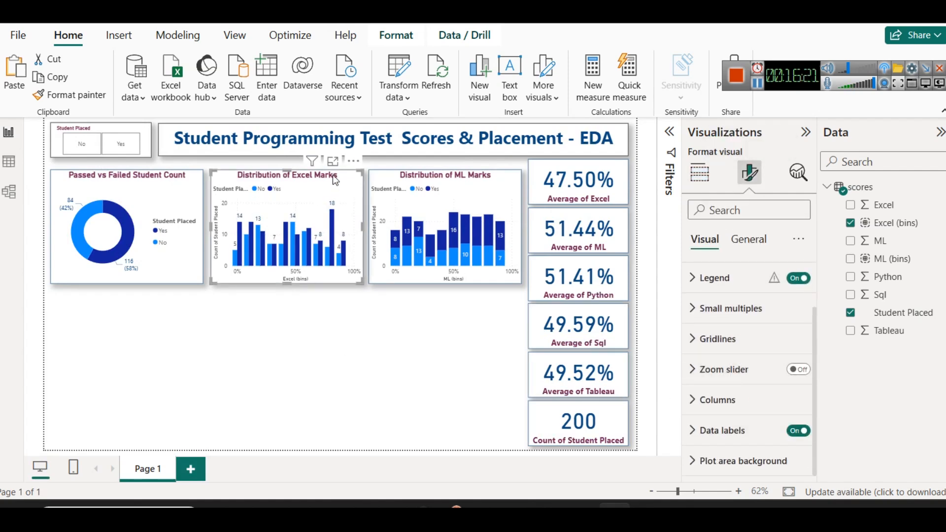
left_click(332, 162)
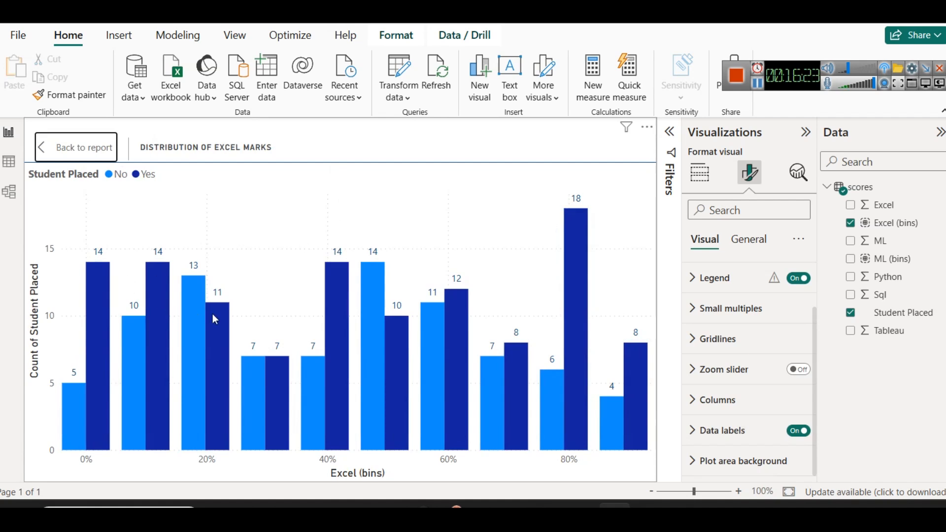
Examine the labelled Excel marks columns by score bin and placement in focus mode, then return to the report
mouse_move(272, 395)
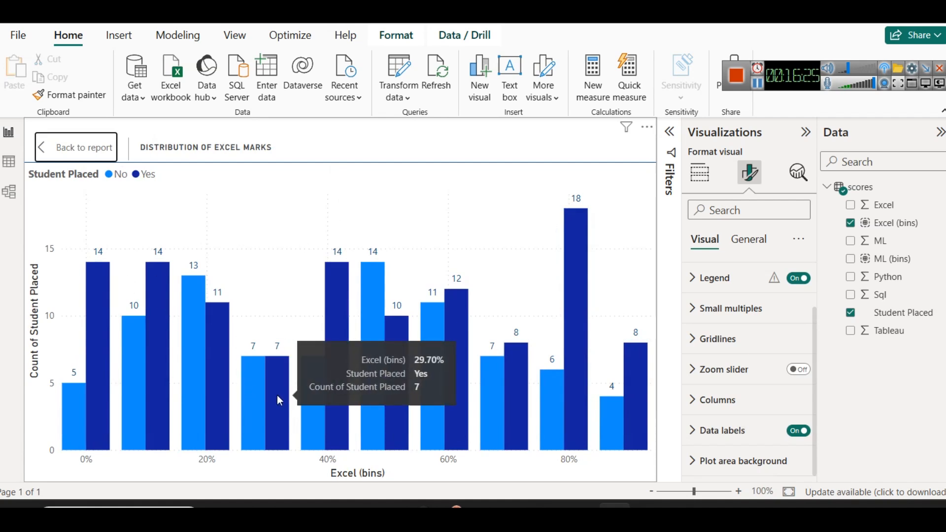
mouse_move(567, 323)
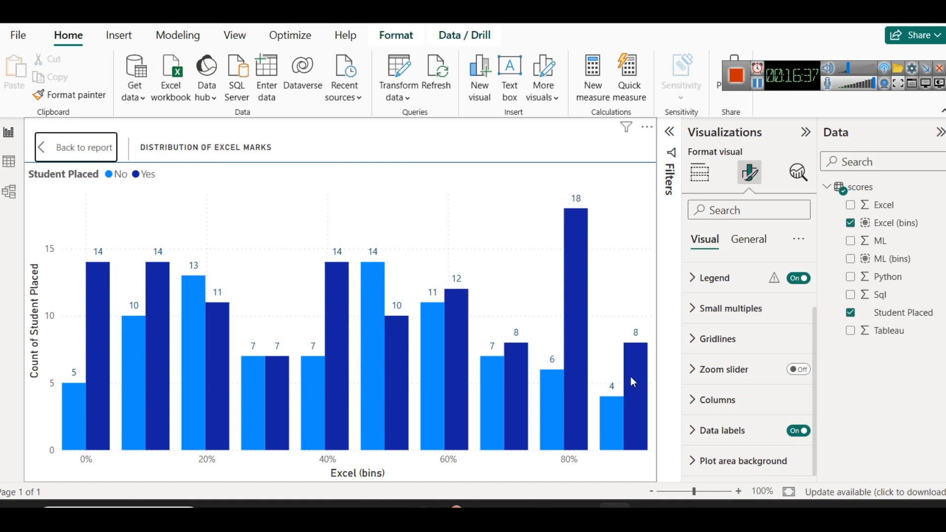
left_click(76, 142)
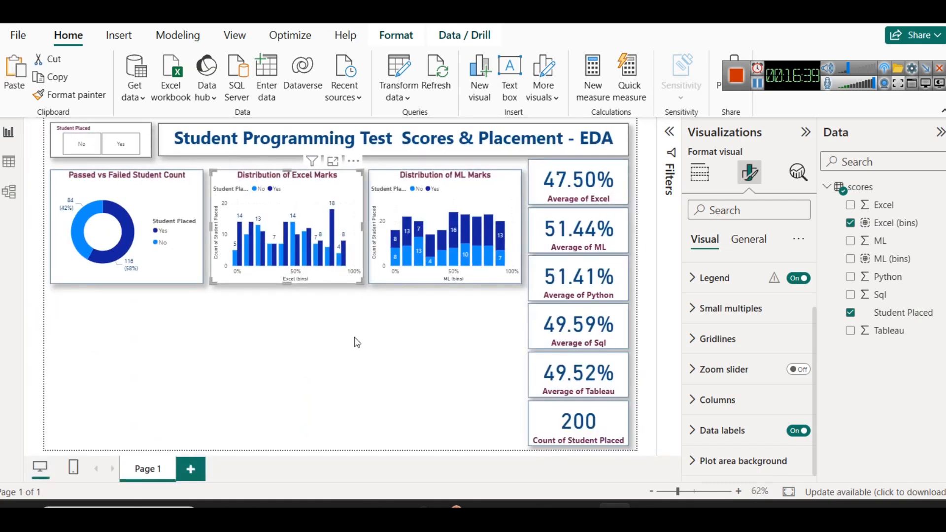
left_click(354, 339)
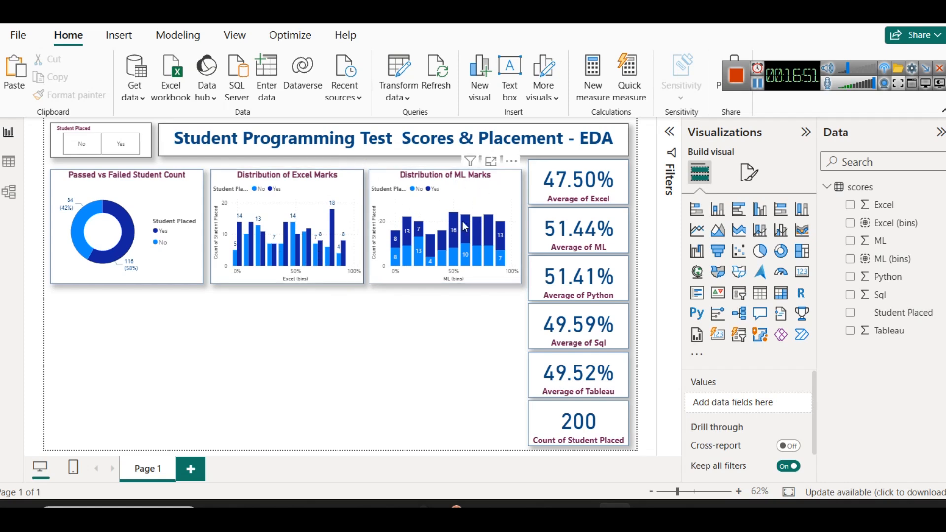
Duplicate the Distribution of ML Marks chart and place the copy below the Passed vs Failed Student Count donut chart
left_click(449, 191)
key("ctrl+c")
key("ctrl+v")
left_click_drag(448, 191, 121, 352)
Extend the donut, Excel and ML charts downward to equal height, and stretch the copied ML chart upward to narrow the gap
left_click(125, 276)
left_click_drag(127, 284, 126, 300)
left_click(288, 276)
left_click_drag(287, 284, 288, 300)
left_click(443, 276)
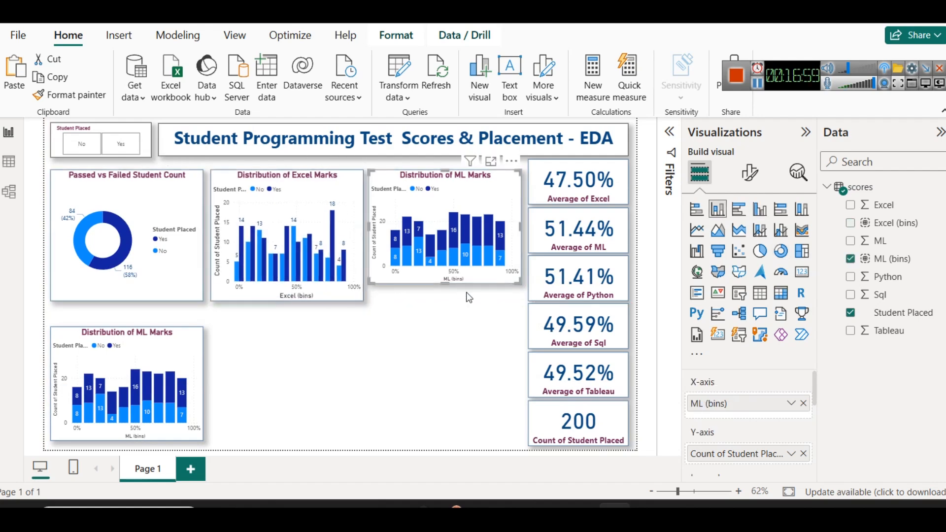
left_click_drag(446, 284, 445, 299)
left_click(358, 359)
left_click(127, 329)
left_click_drag(129, 333, 129, 319)
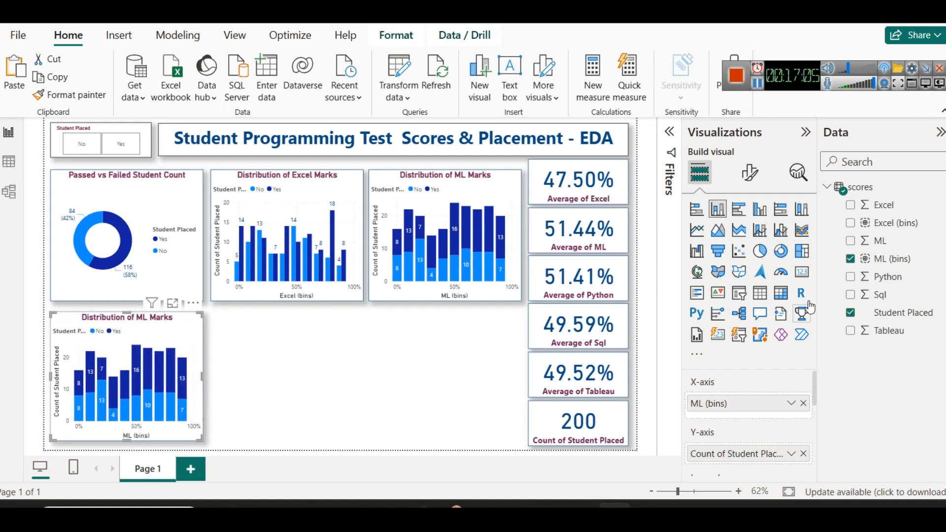
left_click(937, 277)
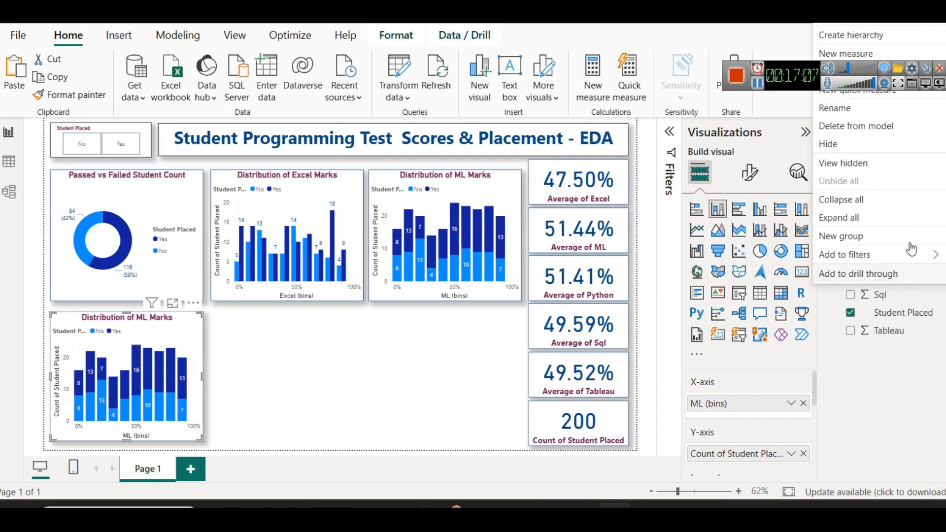
left_click_drag(801, 85, 626, 68)
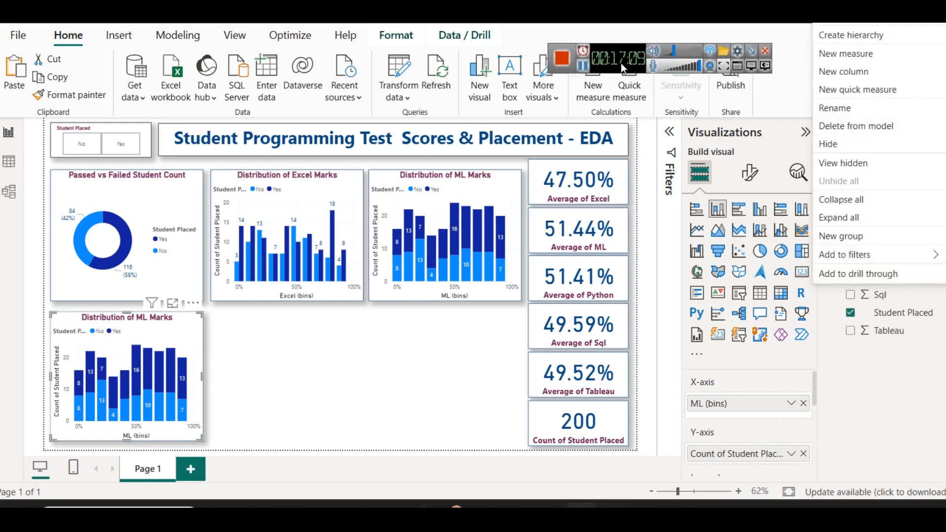
left_click(867, 75)
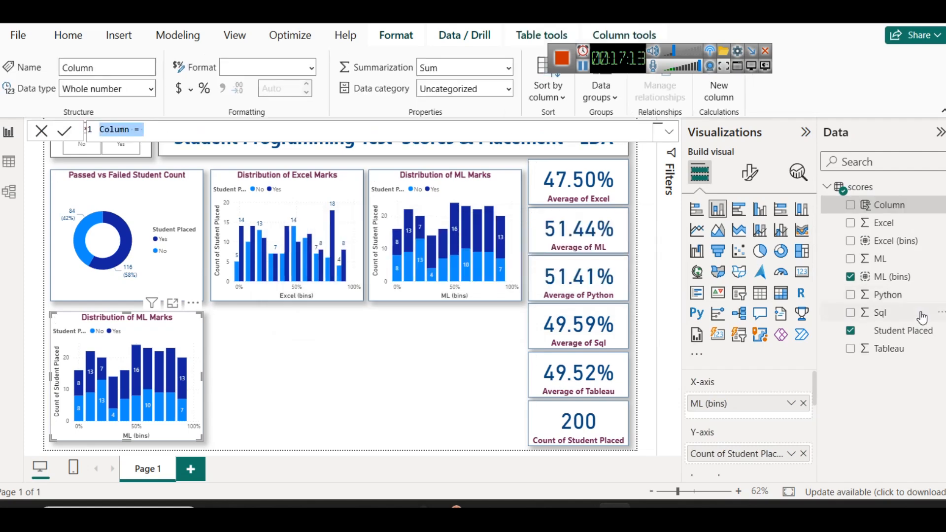
left_click(942, 206)
left_click(888, 297)
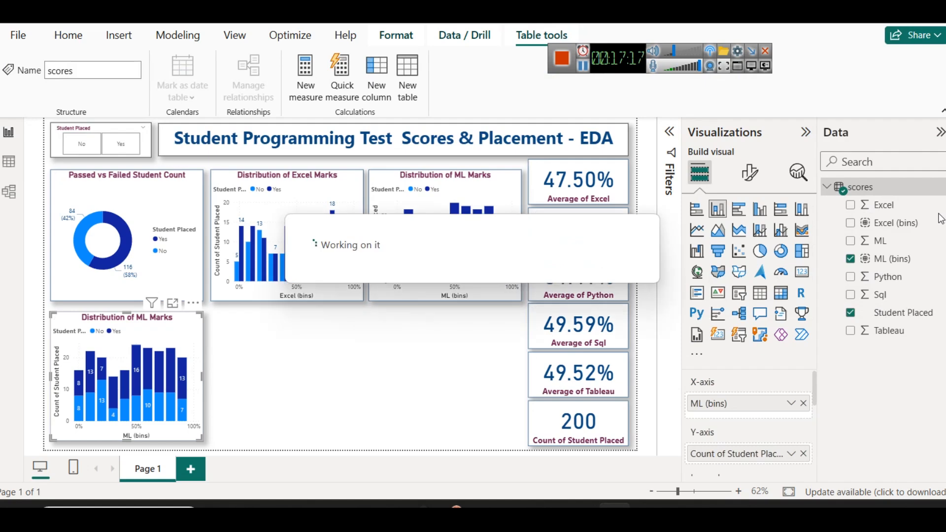
Create a bin group on the Python field using the Number of bins type with a bin count of 10
left_click(941, 276)
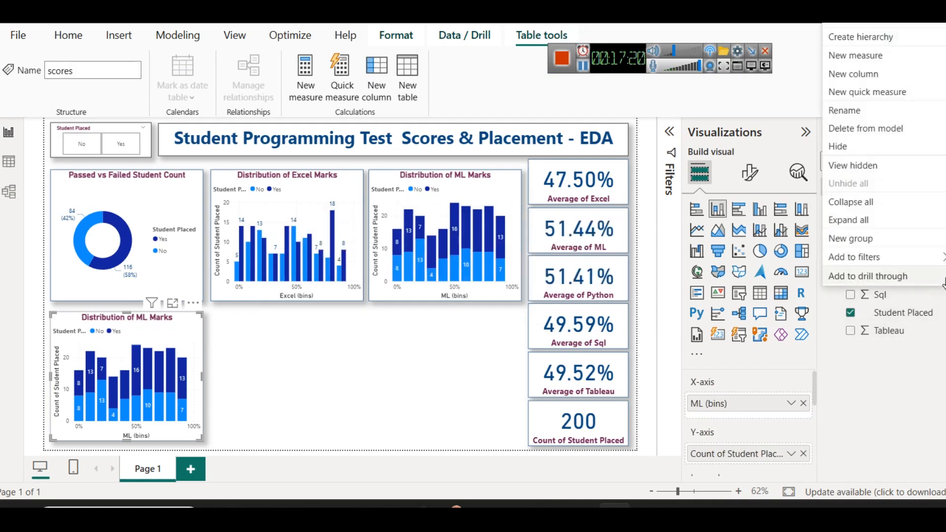
left_click(861, 239)
left_click(550, 147)
left_click(527, 199)
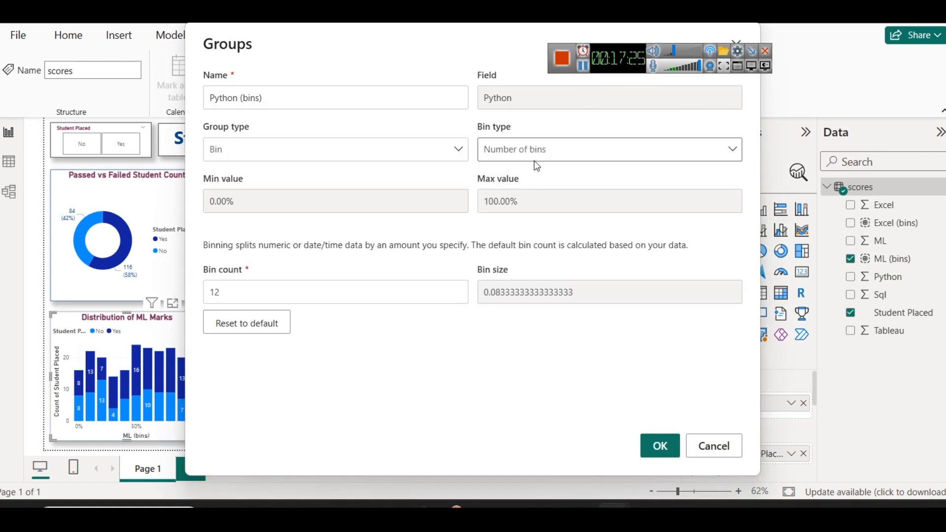
left_click(298, 288)
double_click(298, 287)
type("10")
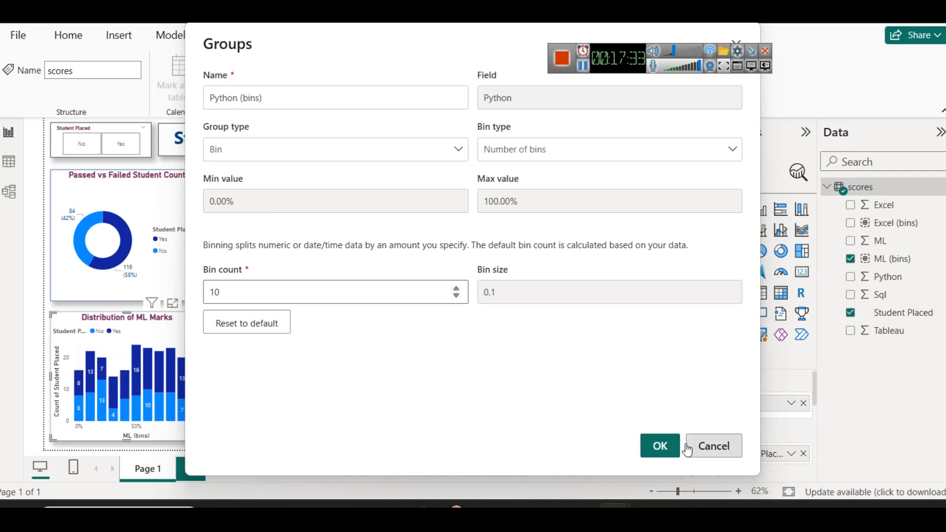
left_click(650, 445)
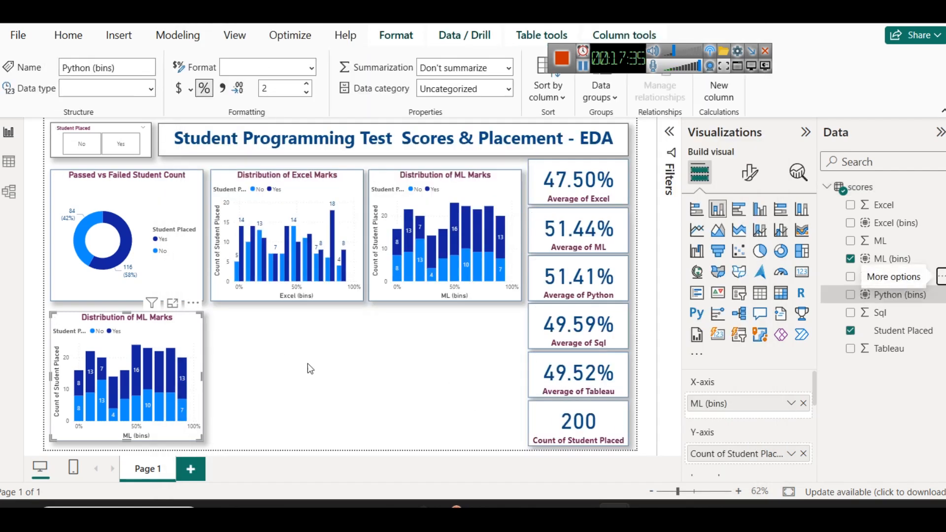
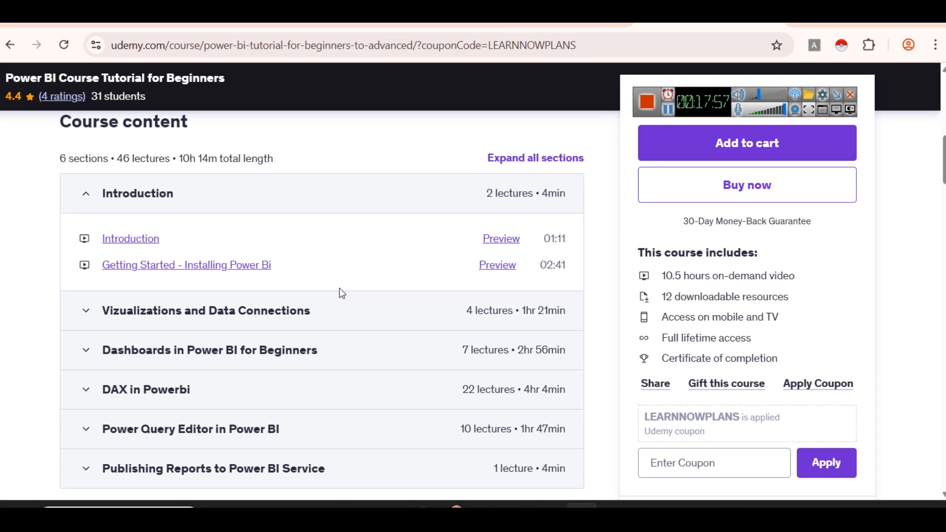
Examine the Udemy course's lecture lists for the visualizations, dashboards and DAX sections, and return to the Power BI report
left_click(200, 312)
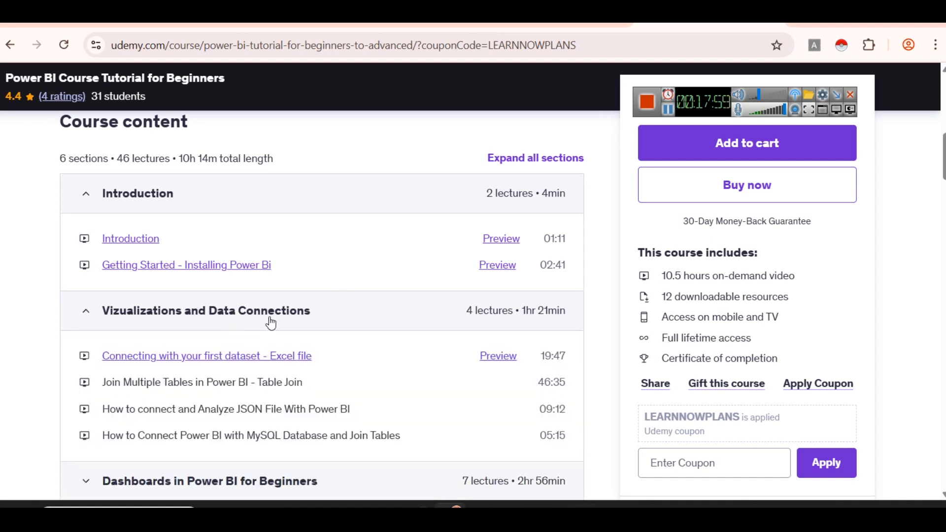
scroll(282, 318, "down", 2)
scroll(308, 291, "down", 2)
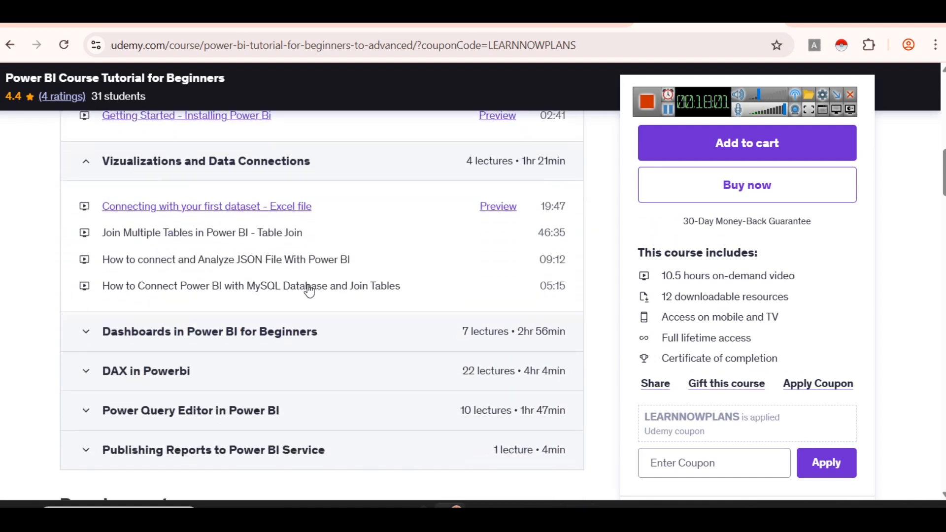
scroll(279, 320, "down", 2)
left_click(240, 263)
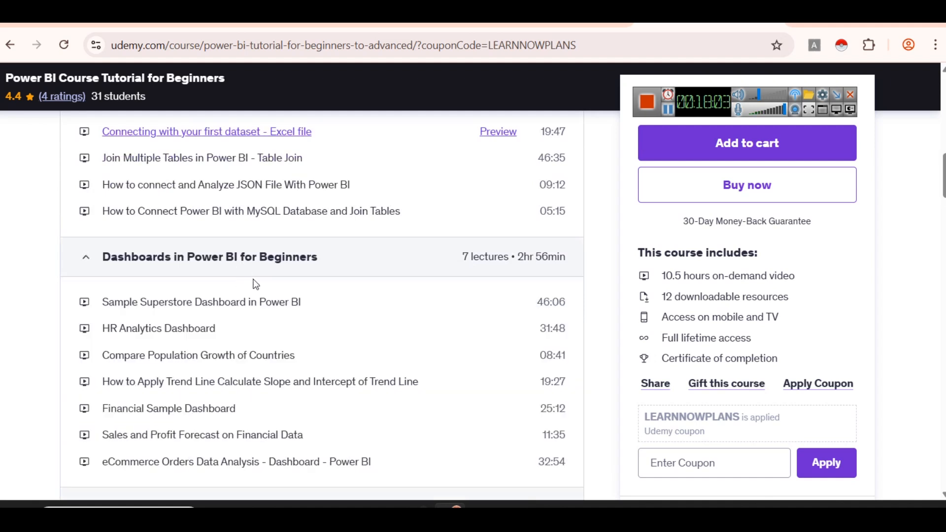
scroll(232, 280, "down", 2)
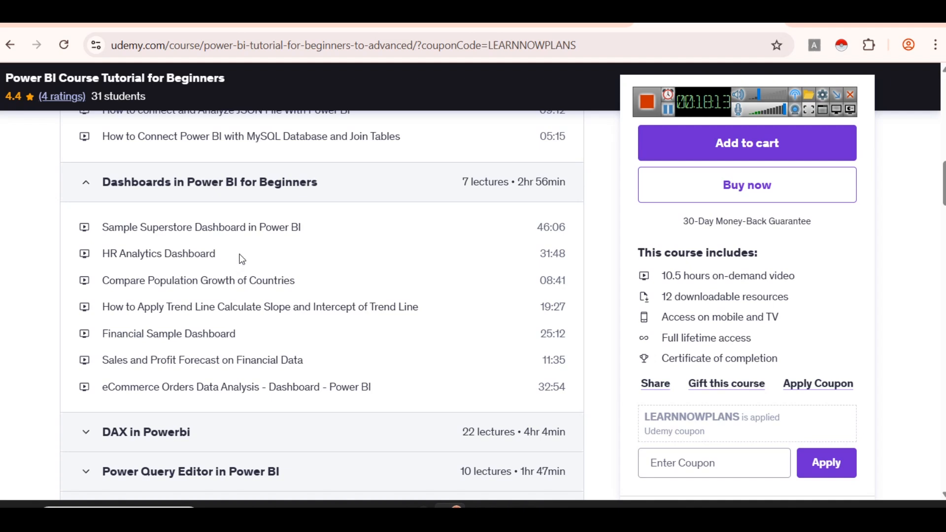
scroll(241, 259, "down", 3)
left_click(142, 278)
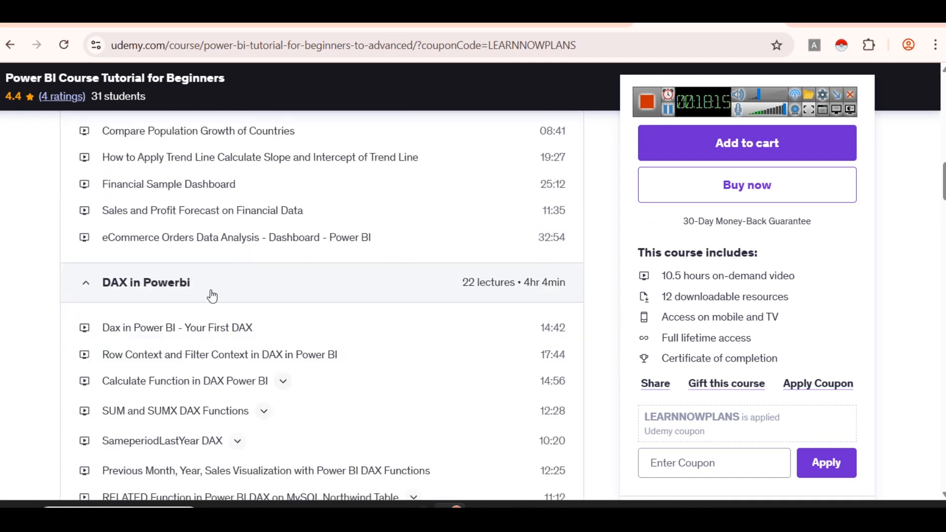
scroll(211, 296, "down", 3)
scroll(205, 283, "up", 2)
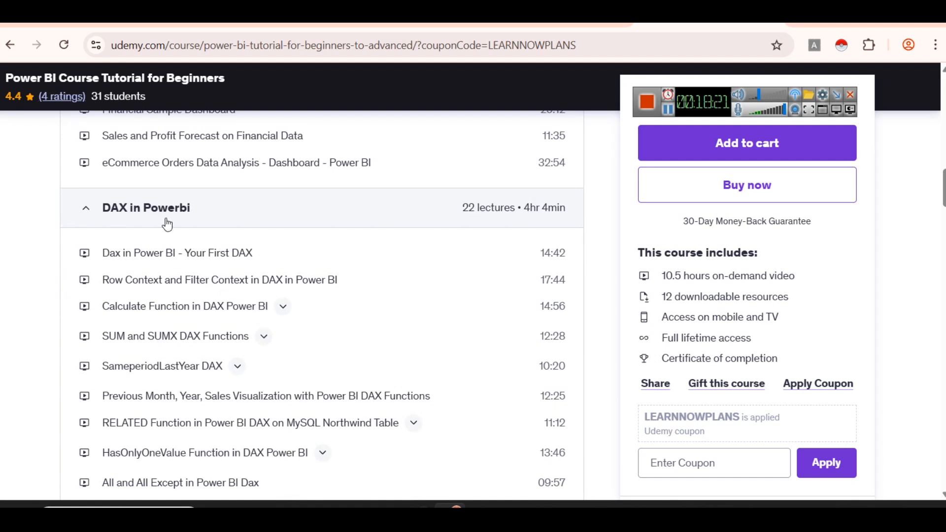
scroll(178, 227, "down", 9)
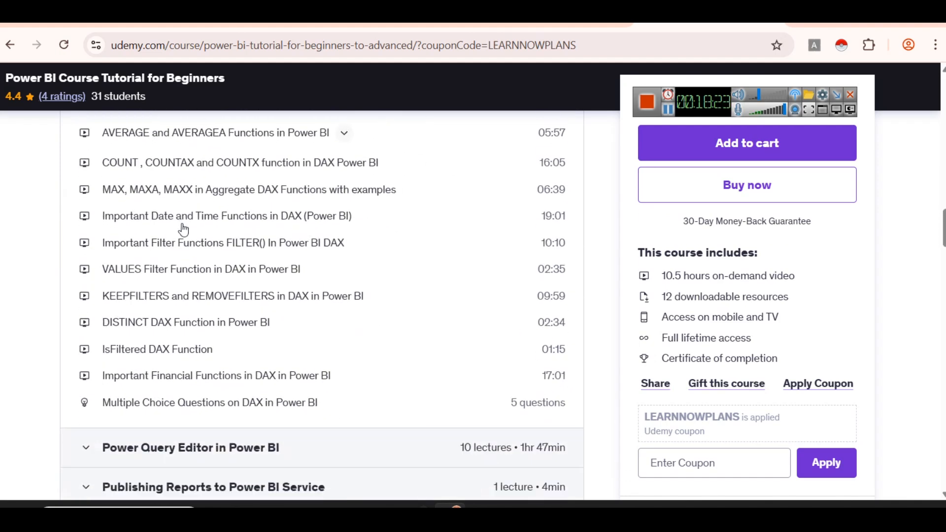
scroll(184, 229, "down", 3)
scroll(190, 232, "up", 6)
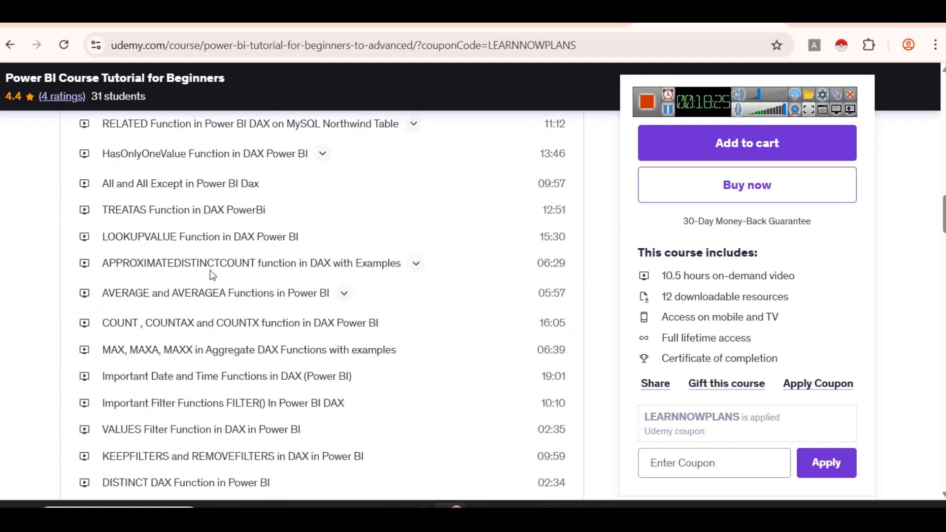
key("alt+Tab")
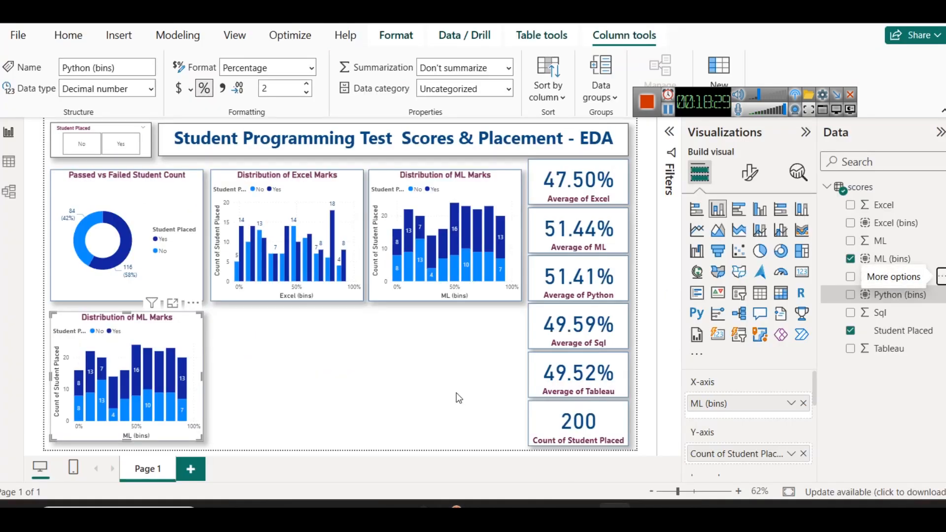
Move the ML marks, Excel marks and donut charts up beneath the title and slicer, and clear the cross-highlighting
left_click(438, 184)
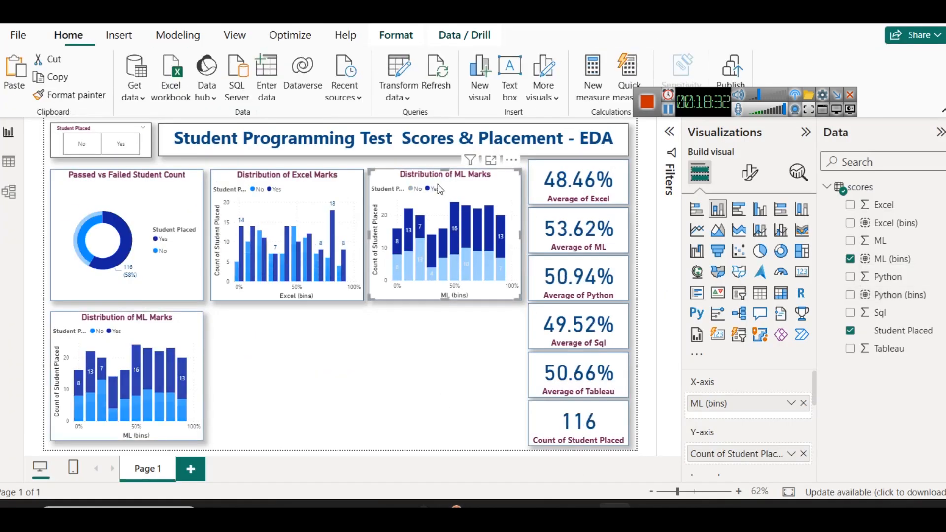
left_click(297, 187)
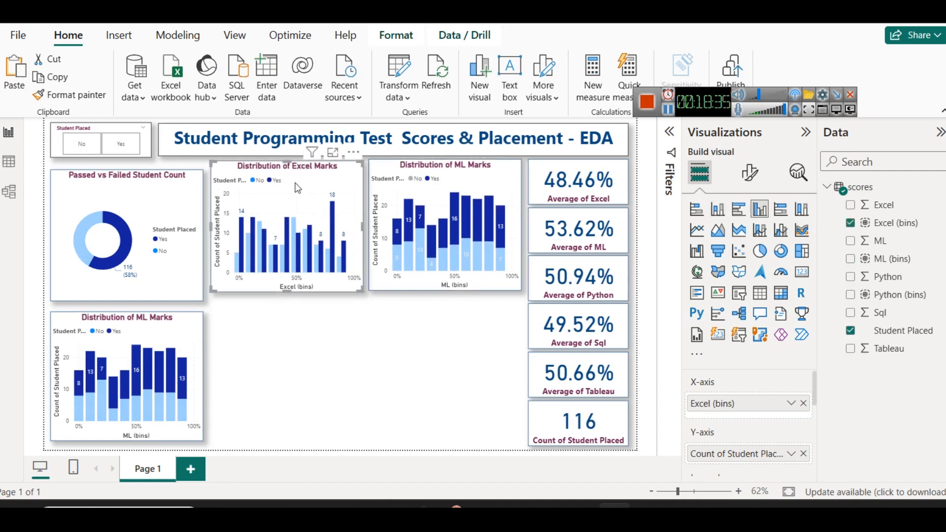
left_click(173, 160)
left_click(78, 154)
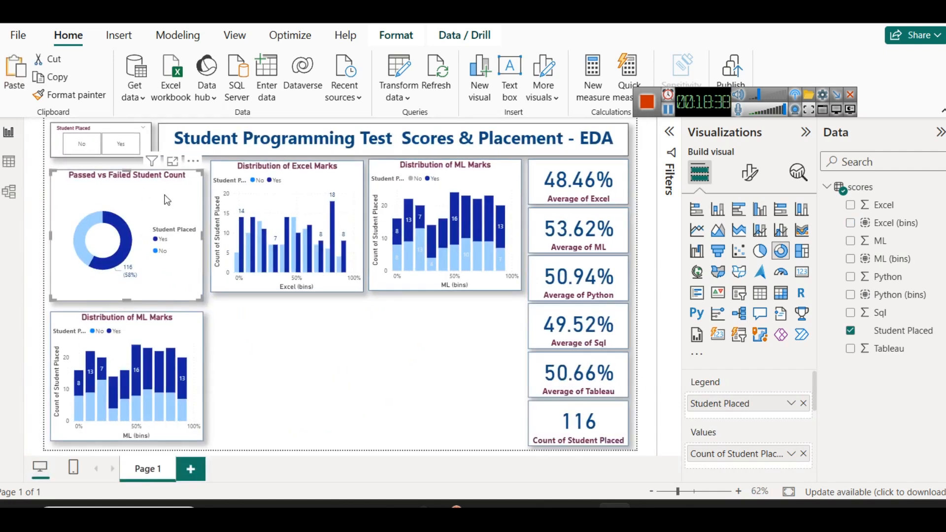
left_click(78, 227)
left_click(140, 206)
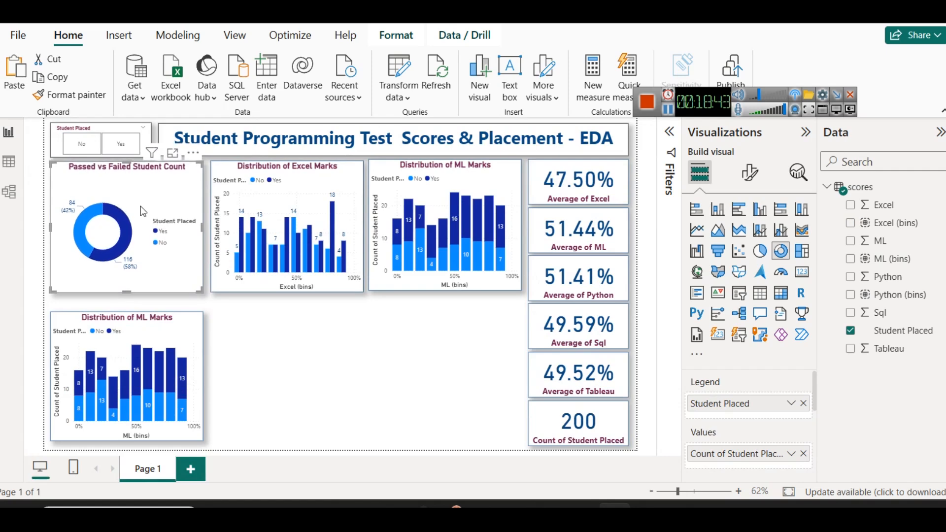
Extend the donut, Excel and ML charts downward to a common bottom edge, and stretch the copied ML chart up to meet the donut
left_click(131, 319)
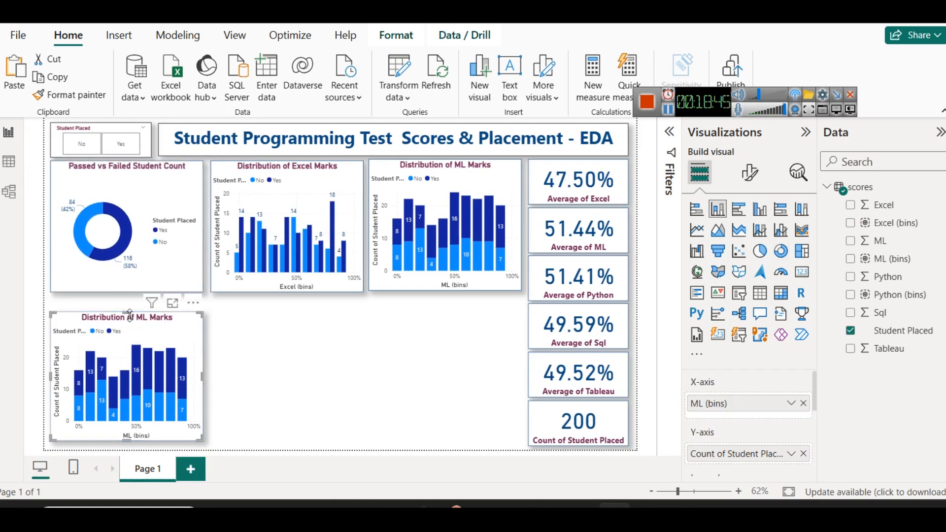
left_click(121, 284)
left_click_drag(127, 291, 127, 300)
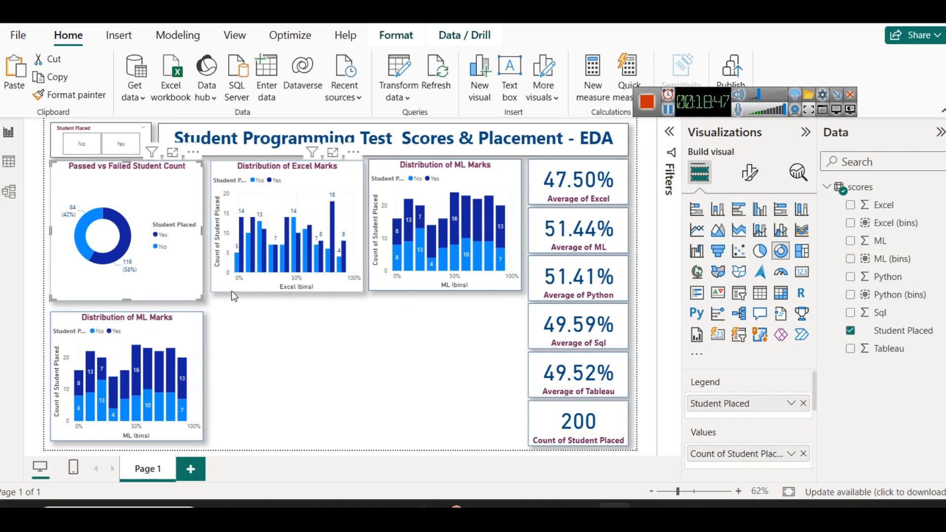
left_click(299, 291)
left_click_drag(287, 291, 288, 301)
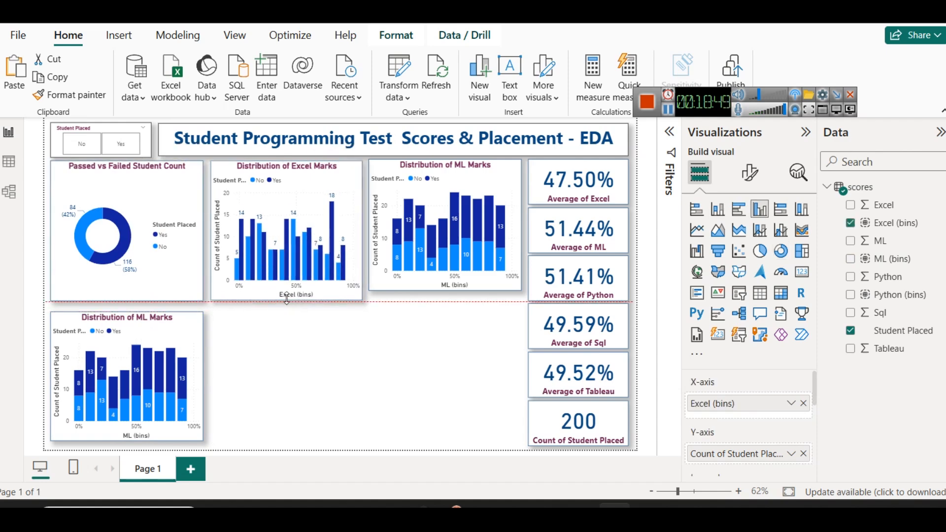
left_click(447, 289)
left_click_drag(447, 289, 446, 300)
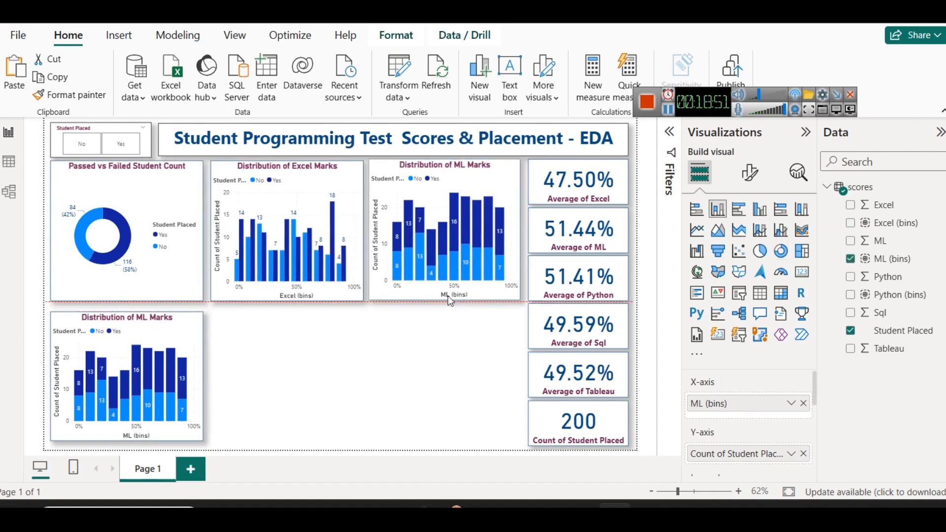
left_click(145, 323)
left_click_drag(129, 309, 129, 301)
left_click(283, 374)
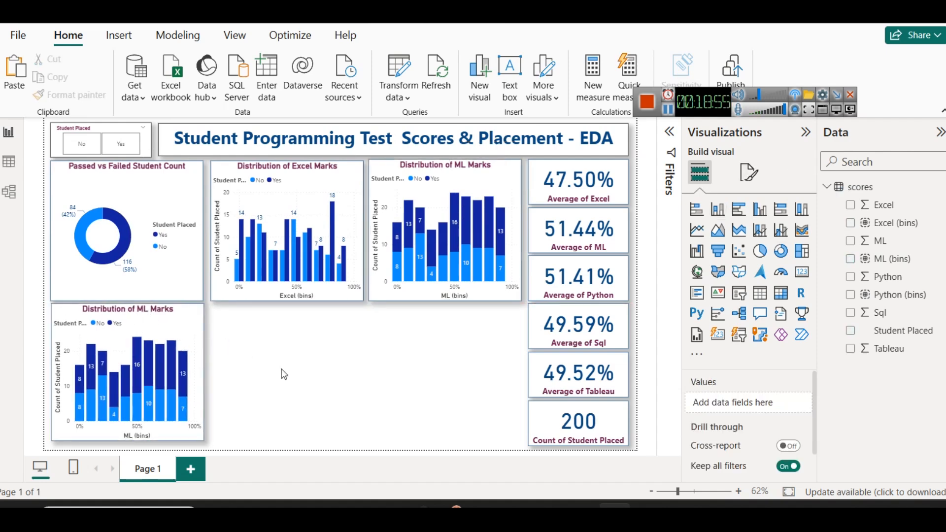
Replace ML (bins) with Python (bins) on the copied chart's axis and convert it to a stacked bar chart
left_click(178, 323)
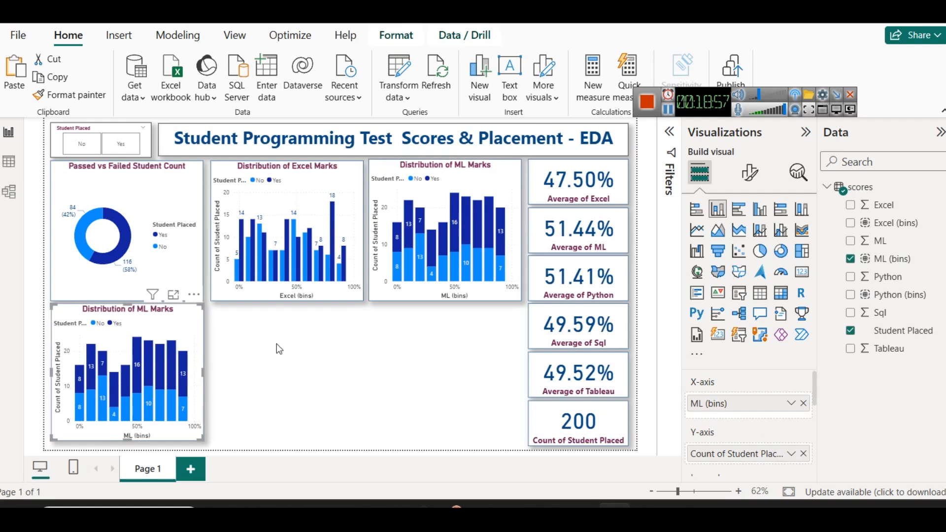
left_click(803, 403)
left_click_drag(892, 295, 755, 403)
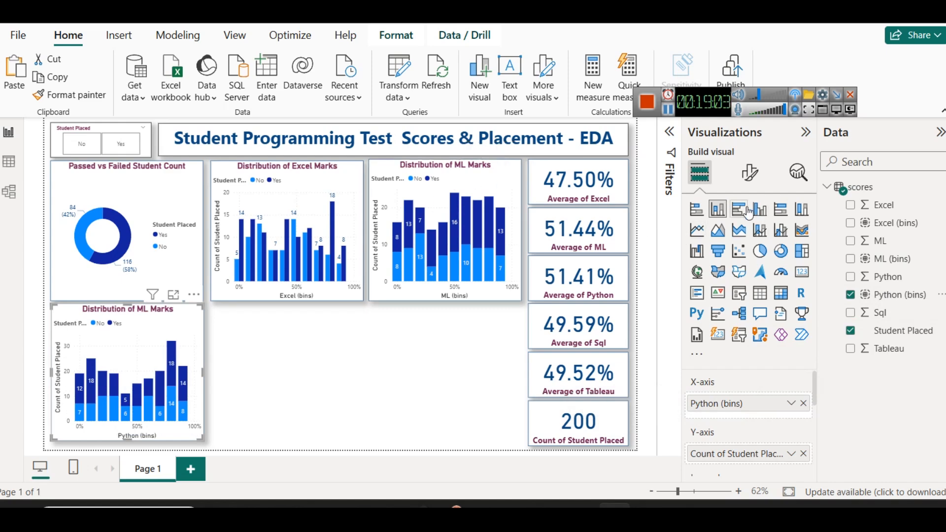
left_click(697, 213)
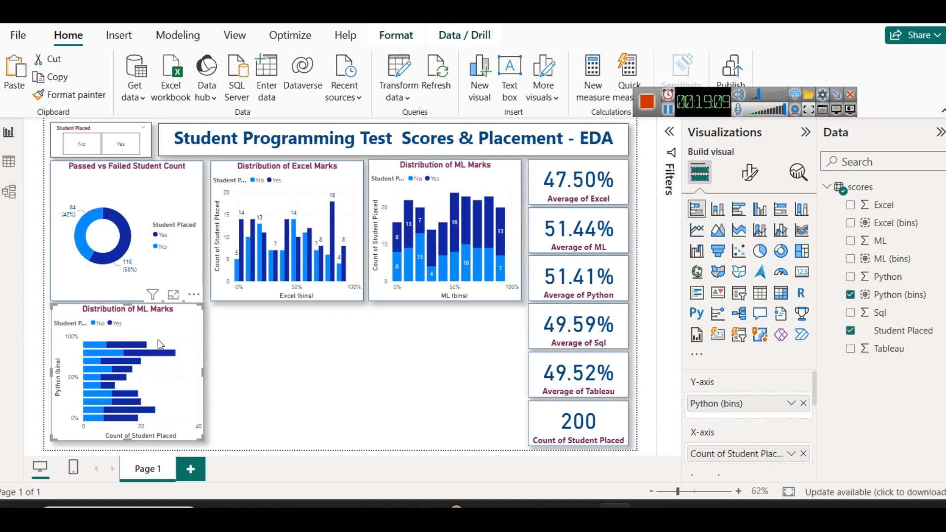
Examine the Python score bins by placement in the stacked bar chart in focus mode, and return to the report
left_click(173, 294)
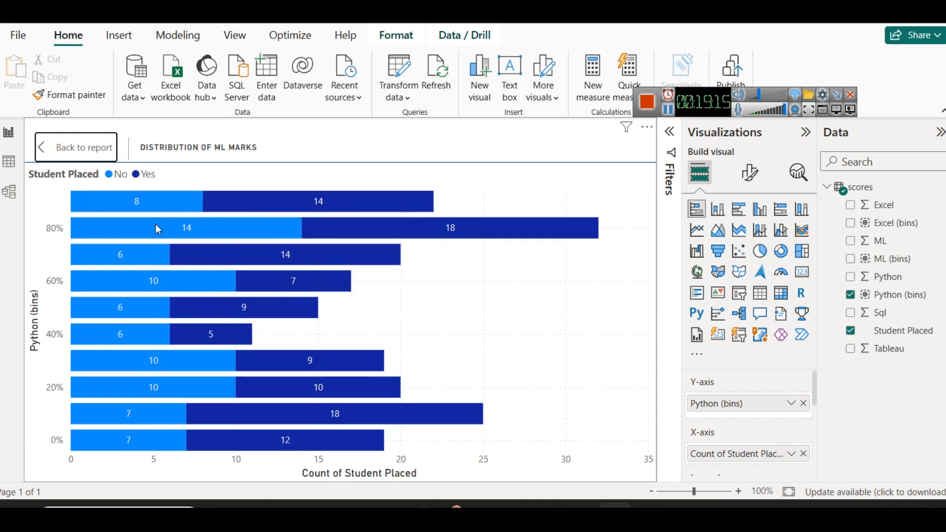
mouse_move(155, 224)
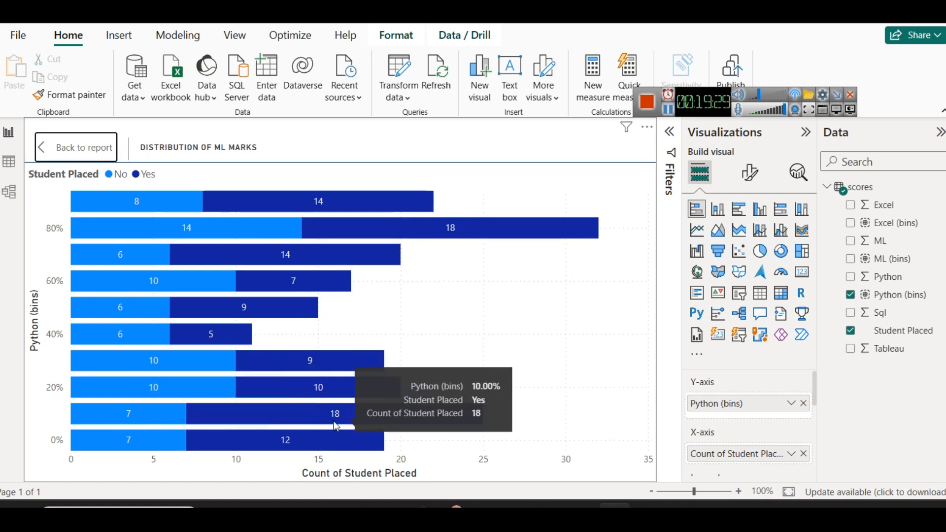
left_click(71, 143)
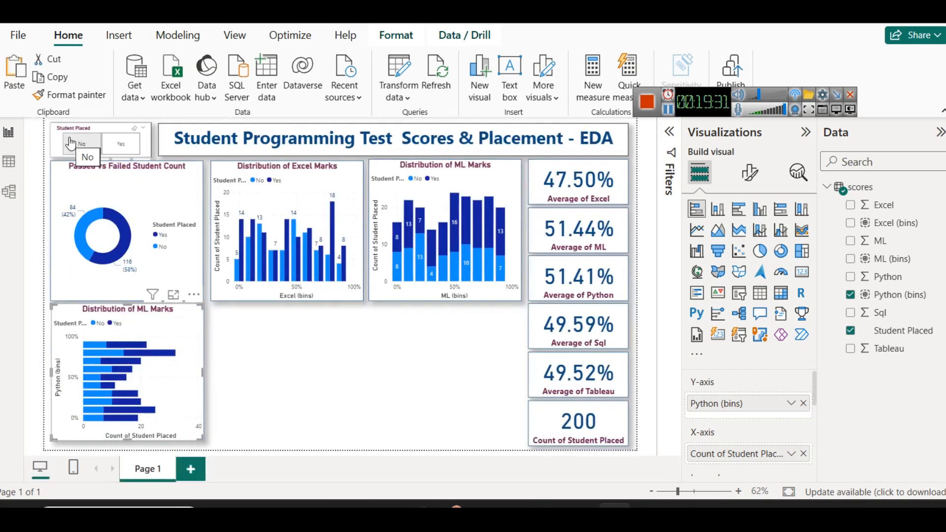
left_click(286, 369)
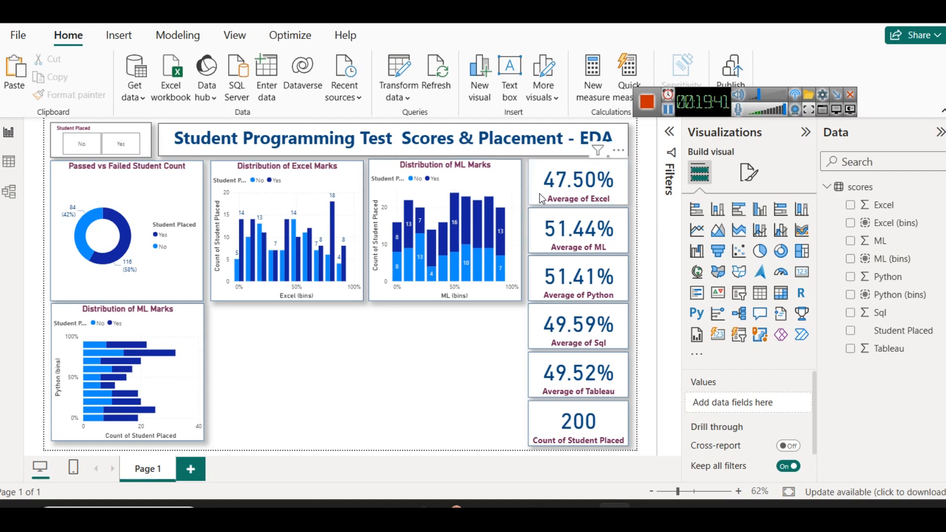
Set the legend position of the Passed vs Failed Student Count donut chart to Bottom center
left_click(172, 193)
left_click(750, 172)
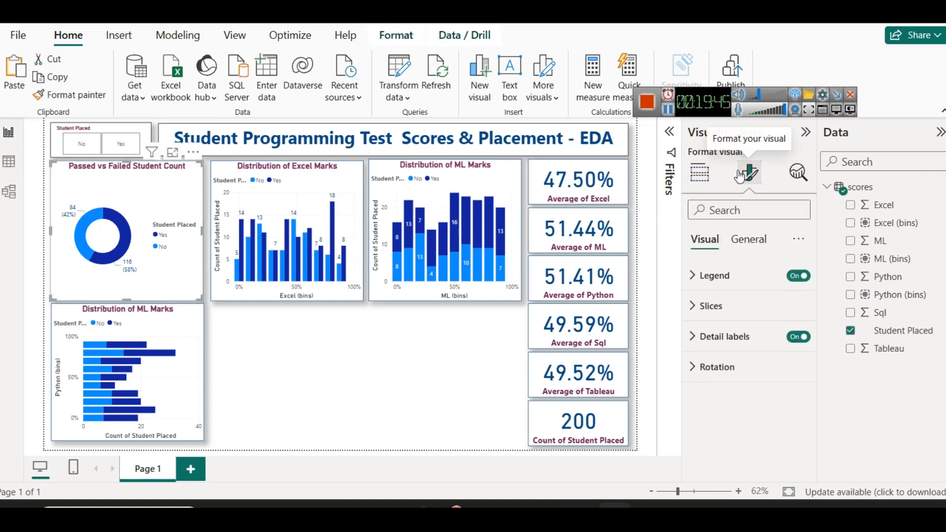
left_click(749, 279)
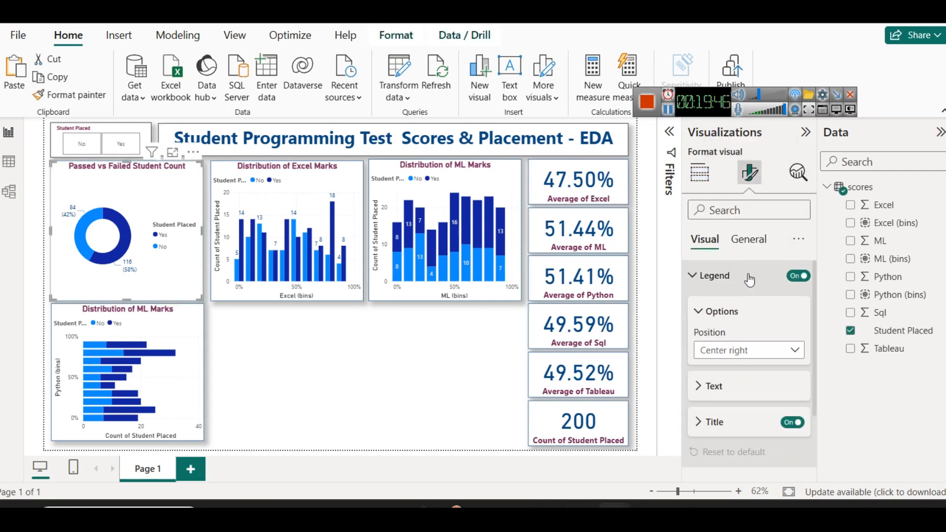
left_click(750, 351)
left_click(743, 323)
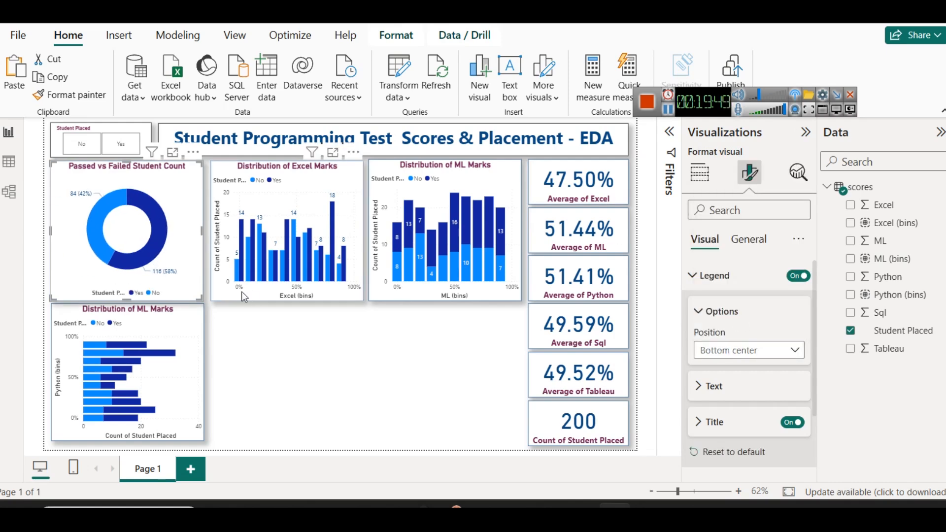
left_click(258, 377)
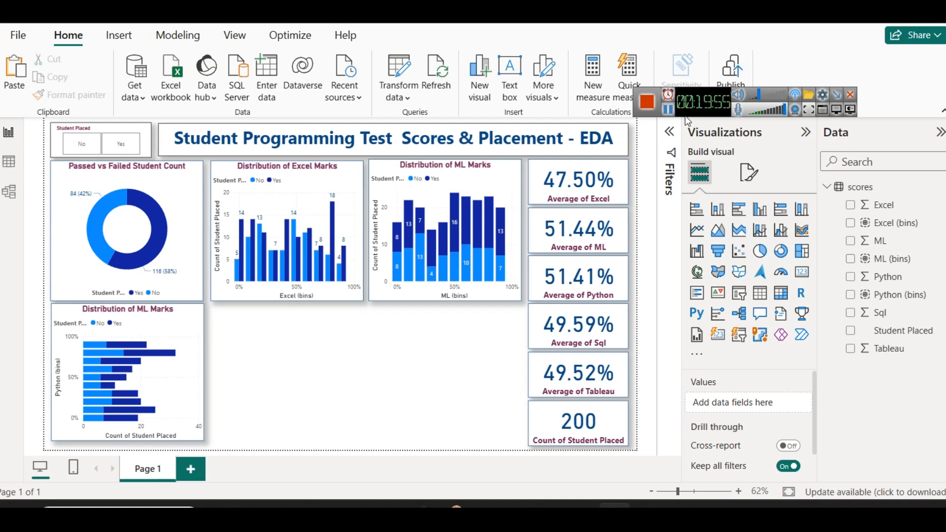
left_click(668, 114)
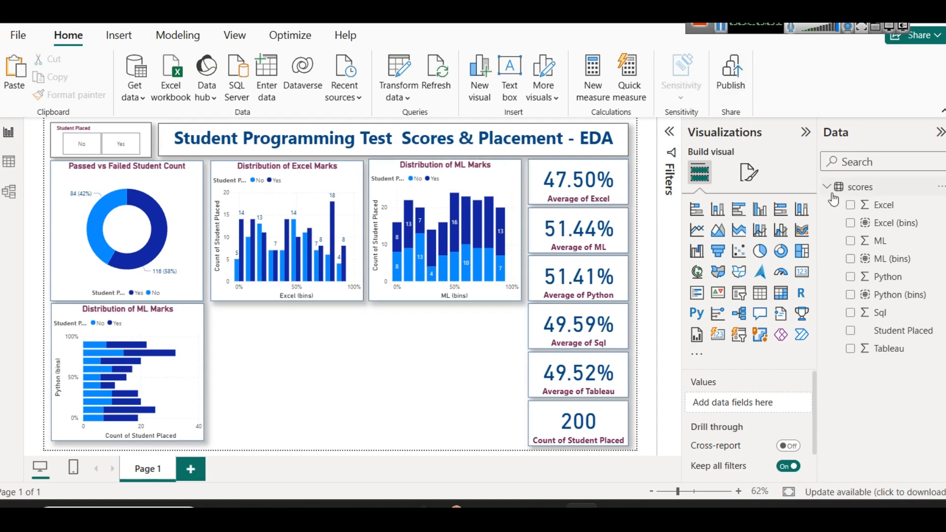
Try the dark blue accessible theme on the report, and apply the green and navy accessible theme instead
left_click(245, 30)
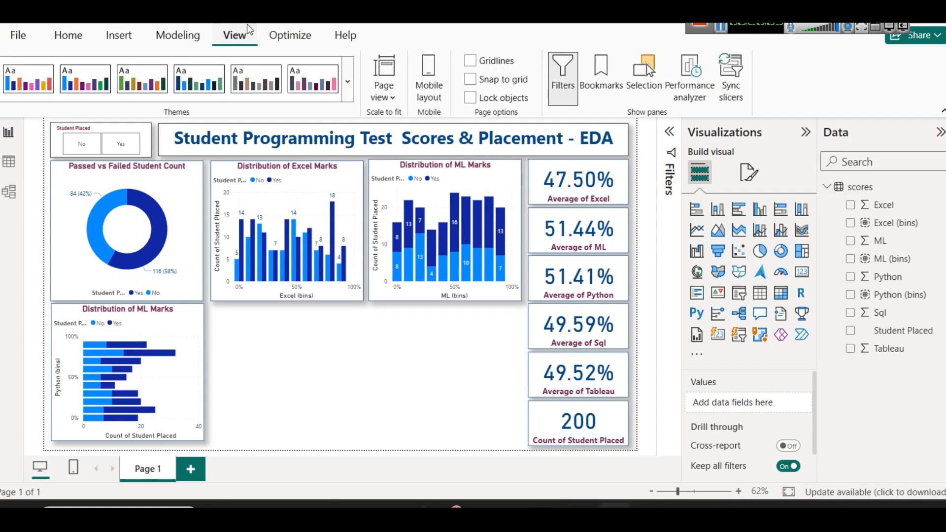
left_click(347, 80)
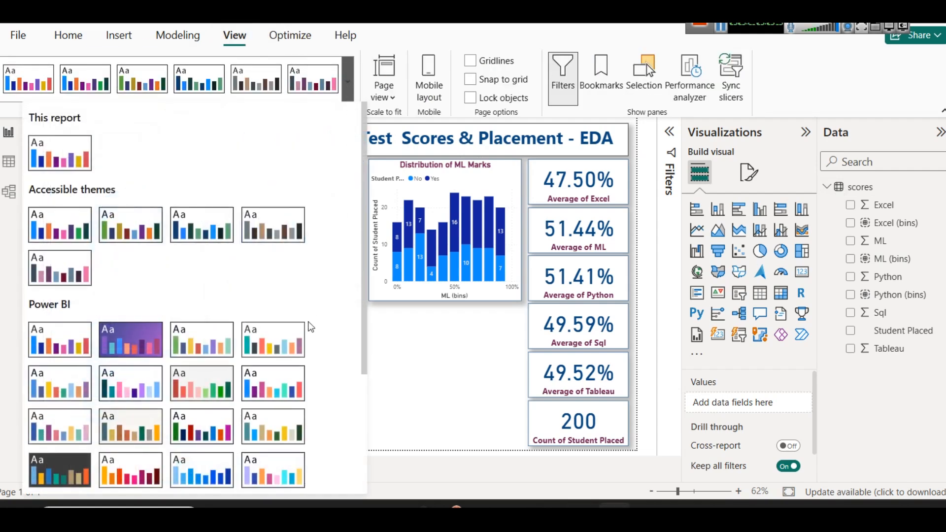
left_click(196, 225)
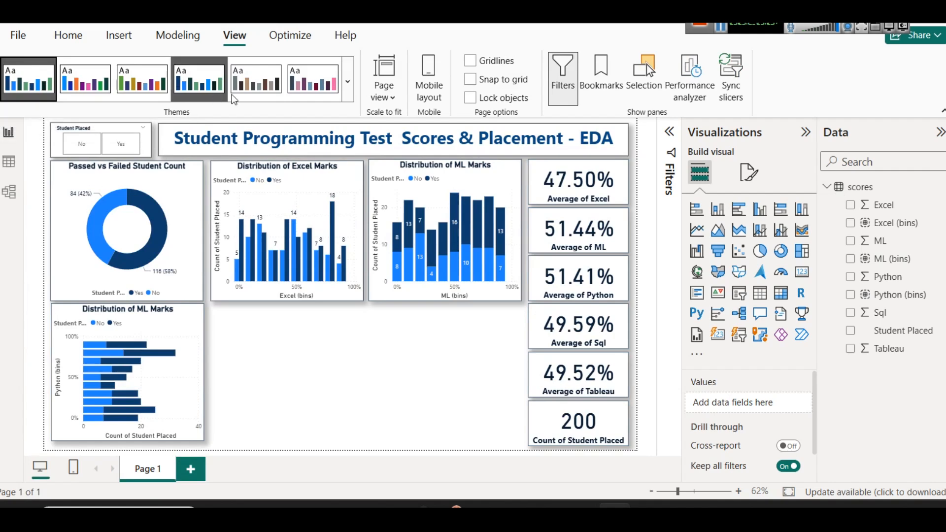
left_click(347, 84)
left_click(149, 229)
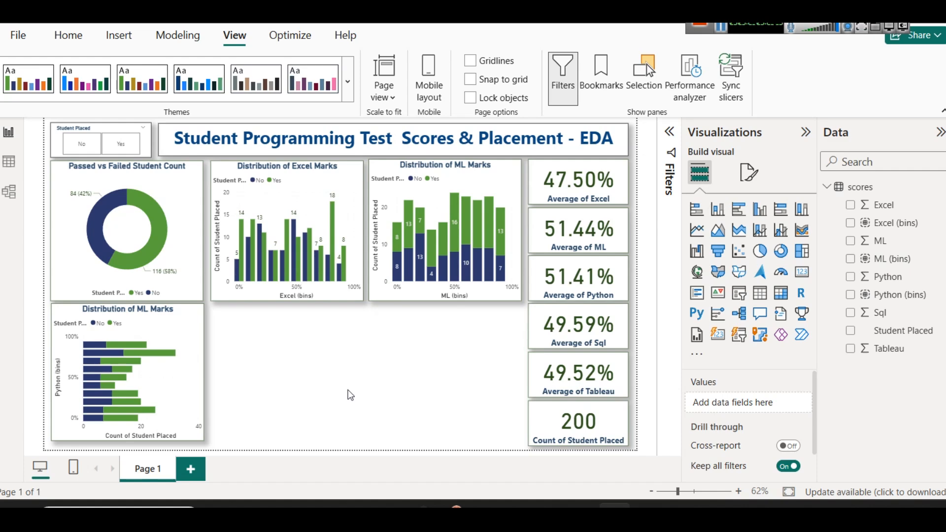
Set the background color of the Student Placed slicer's values to the light green theme tint
left_click(123, 133)
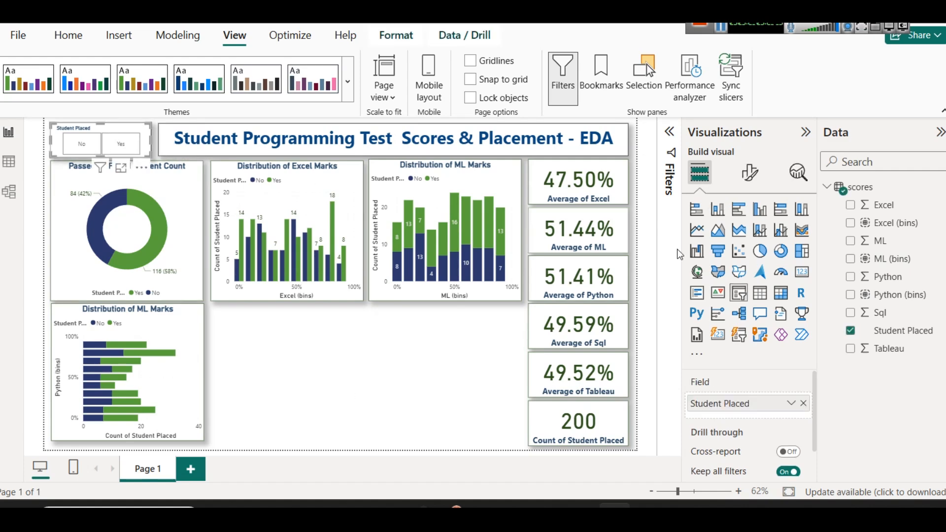
left_click(748, 173)
left_click(739, 348)
scroll(737, 365, "down", 3)
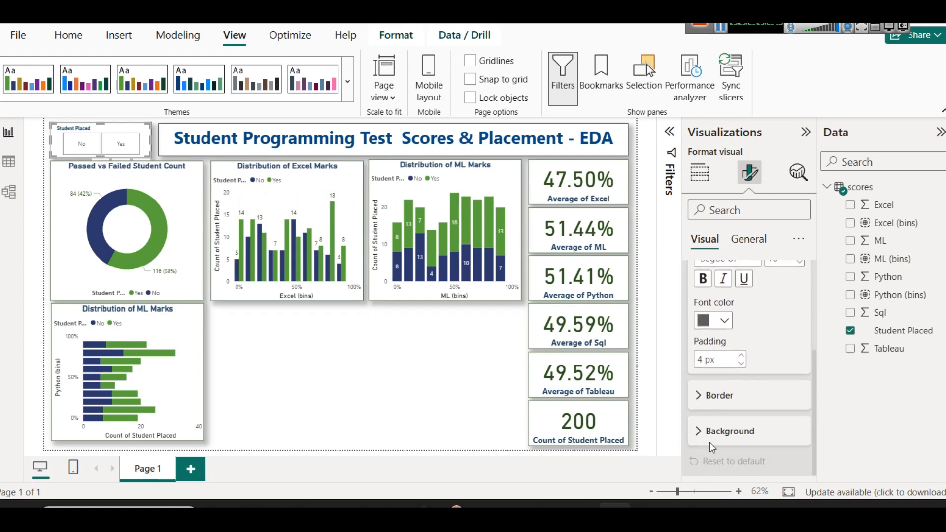
left_click(712, 434)
scroll(715, 444, "down", 1)
left_click(725, 431)
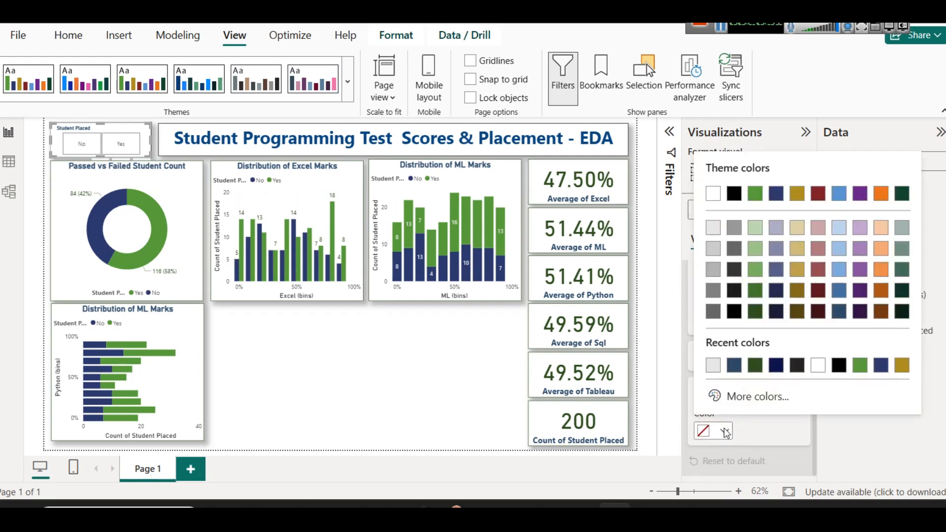
left_click(754, 228)
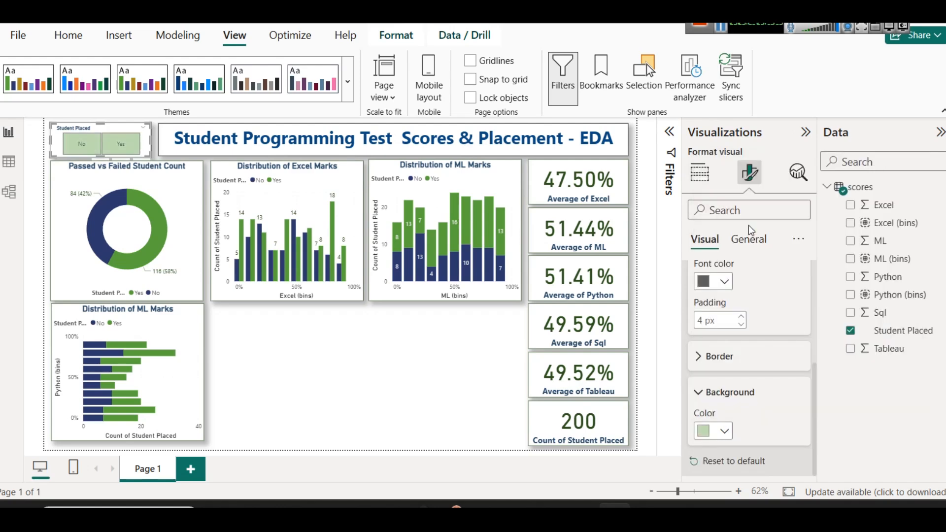
Test the Student Placed slicer by filtering the dashboard to Yes, clearing the selection, and filtering to Yes again
left_click(120, 143)
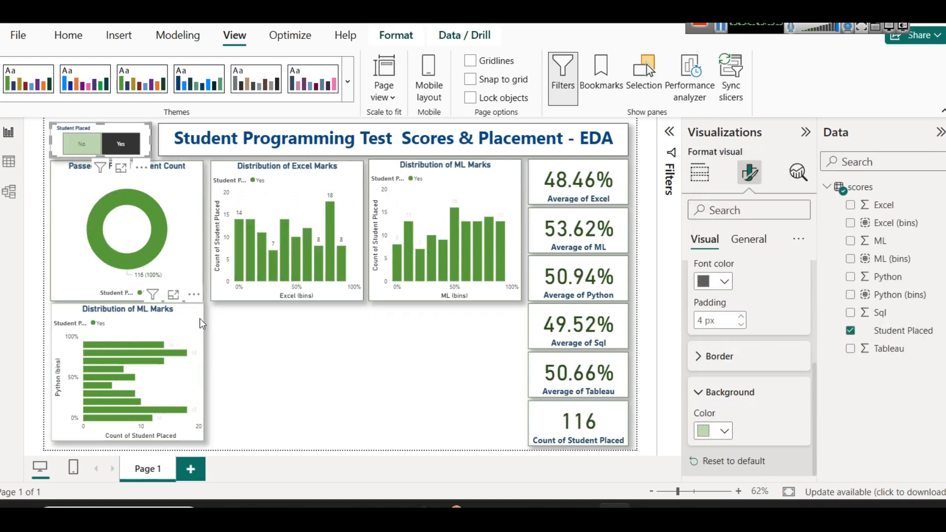
left_click(121, 144)
left_click(305, 373)
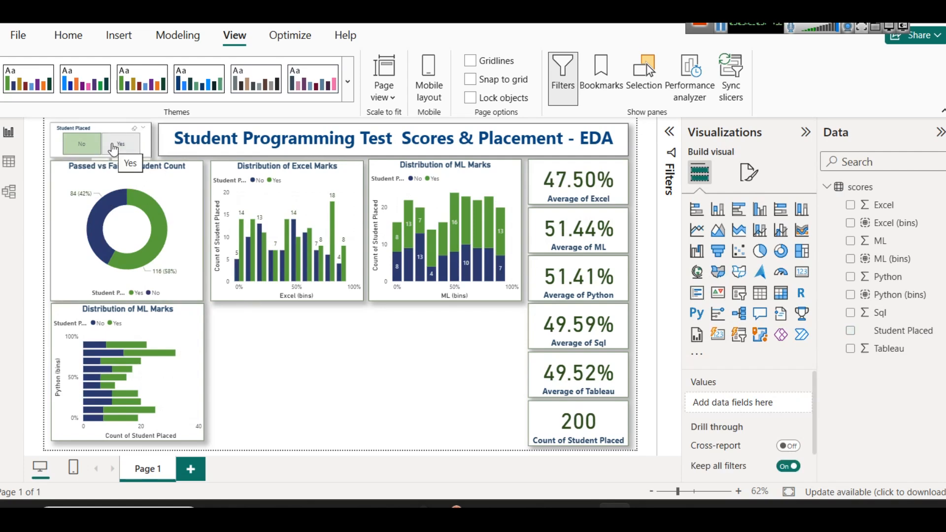
left_click(114, 146)
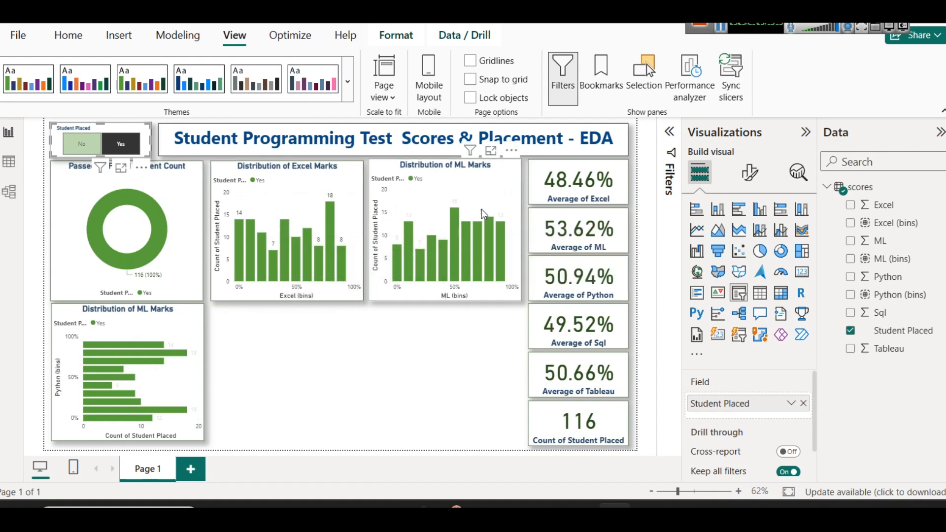
Change the title of the Python (bins) stacked bar chart to "Distribution of Python Marks"
left_click(147, 370)
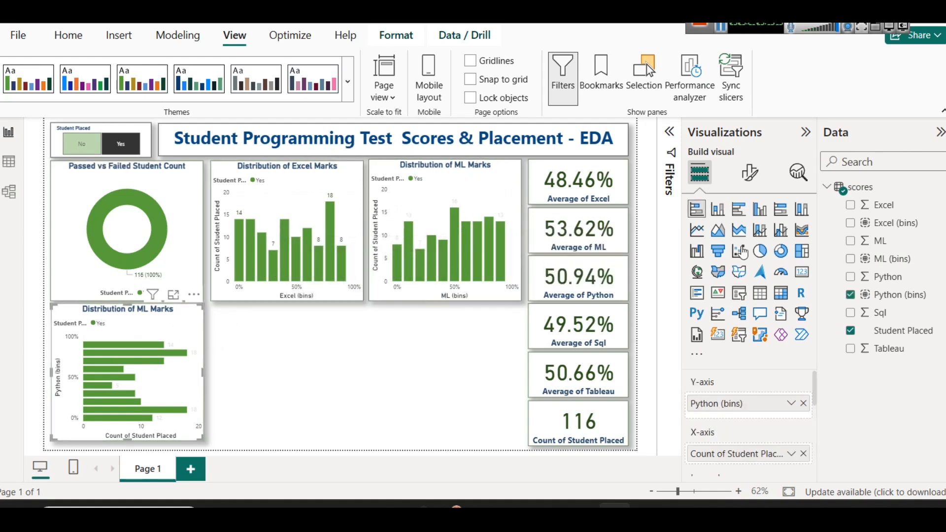
left_click(749, 173)
left_click(749, 239)
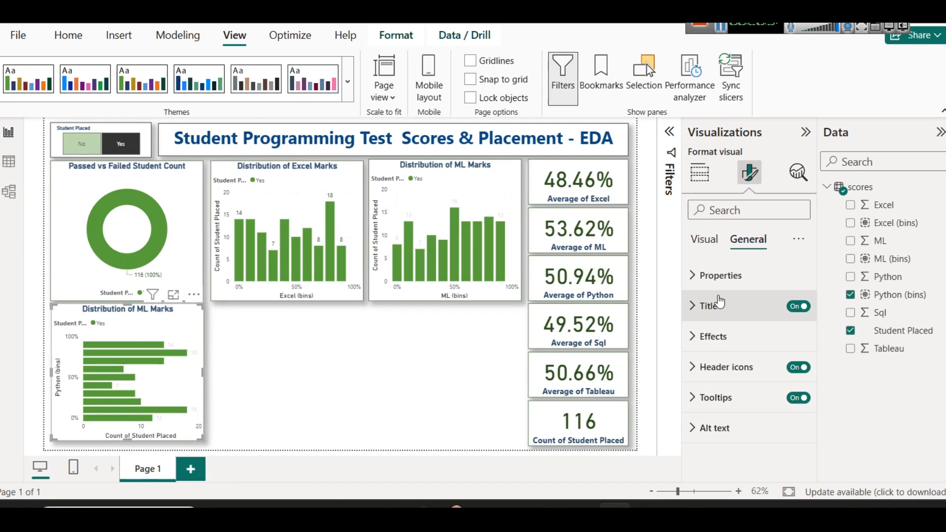
left_click(710, 306)
double_click(760, 381)
type("Python")
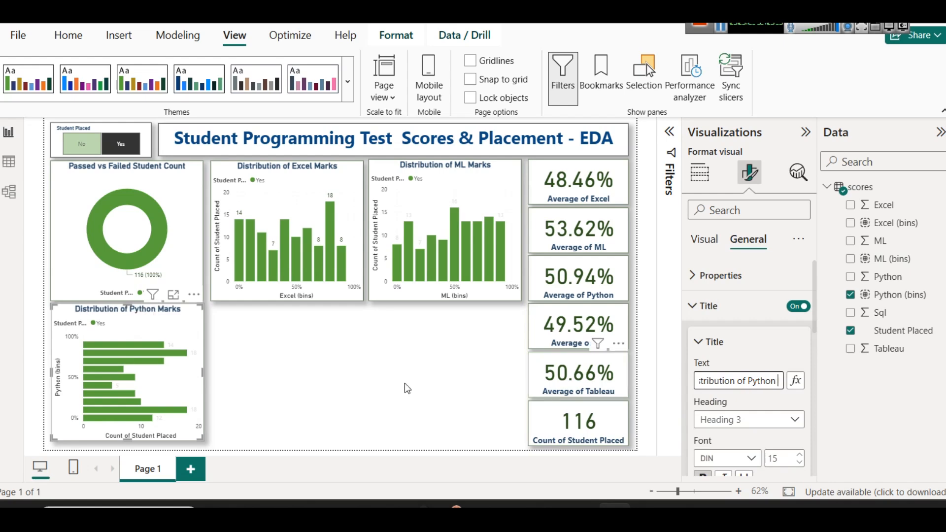
left_click(328, 409)
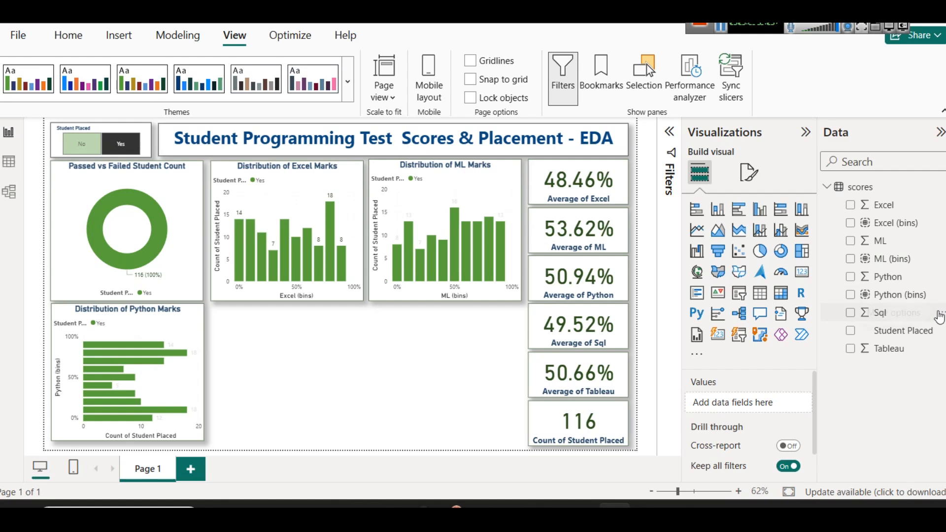
Create a Sql (bins) group from the Sql field, using Number of bins with a bin count of 10
left_click(941, 295)
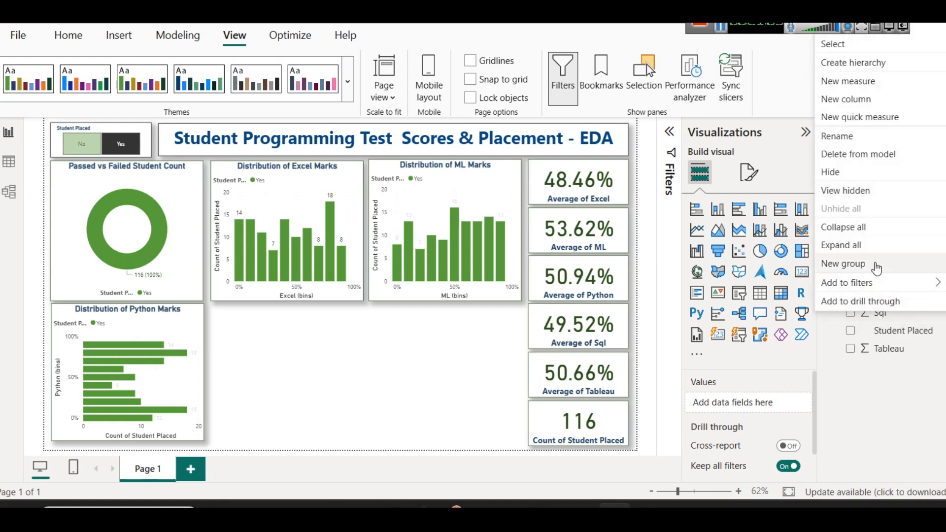
left_click(877, 264)
left_click(537, 150)
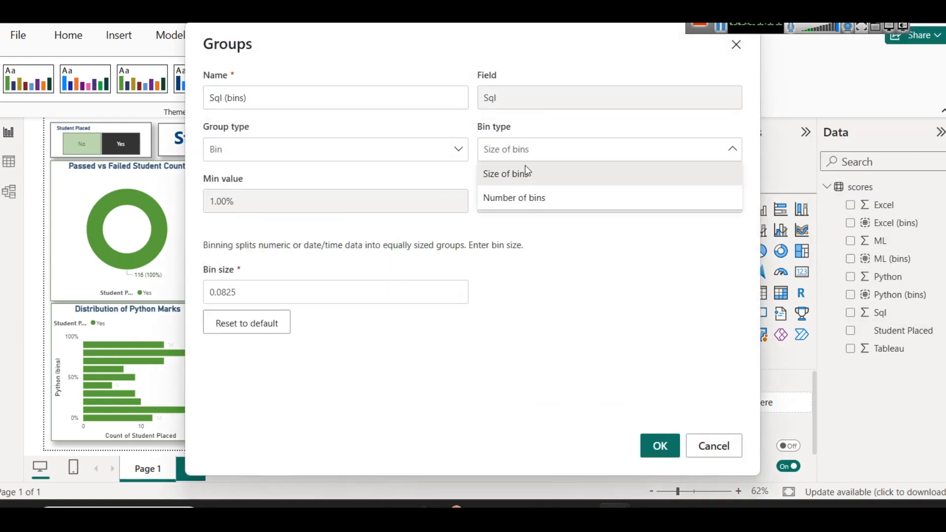
left_click(511, 201)
double_click(315, 289)
type("10")
left_click(649, 446)
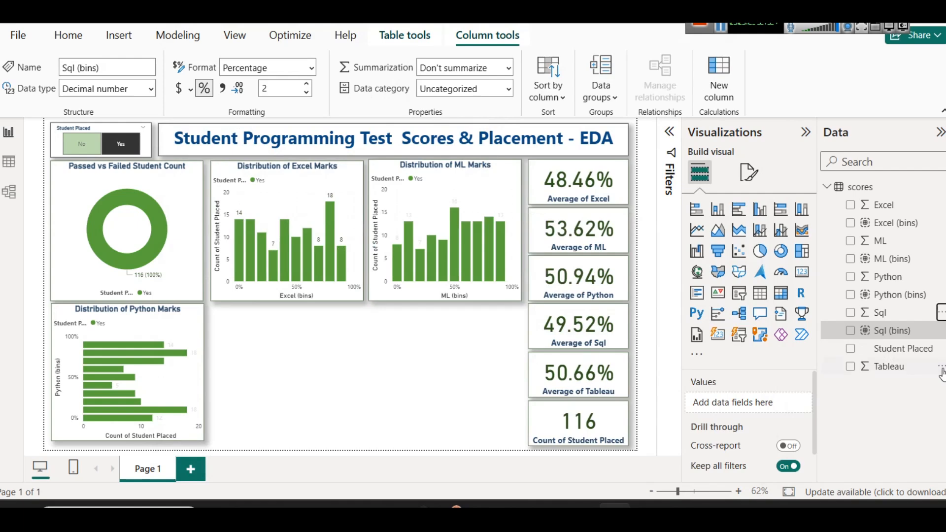
Create a Tableau (bins) group from the Tableau field, using Number of bins with a bin count of 10
left_click(941, 371)
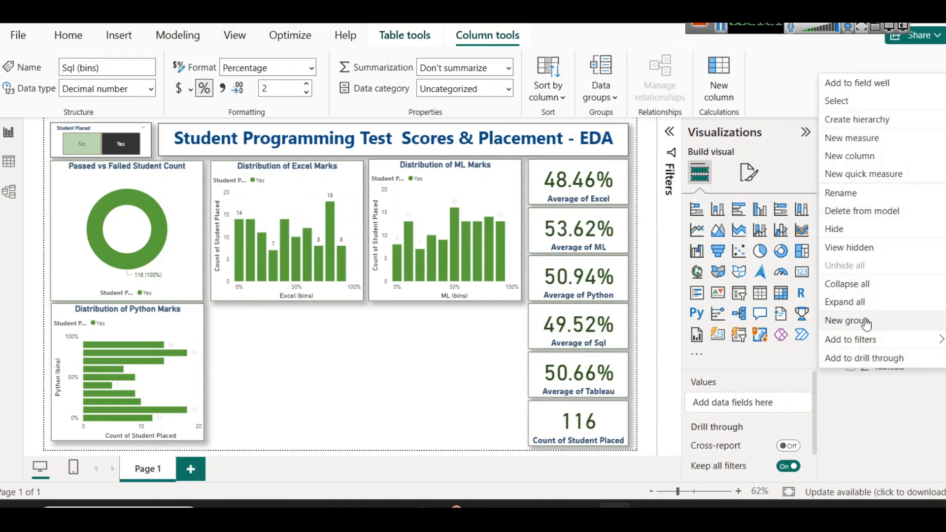
left_click(845, 319)
left_click(500, 156)
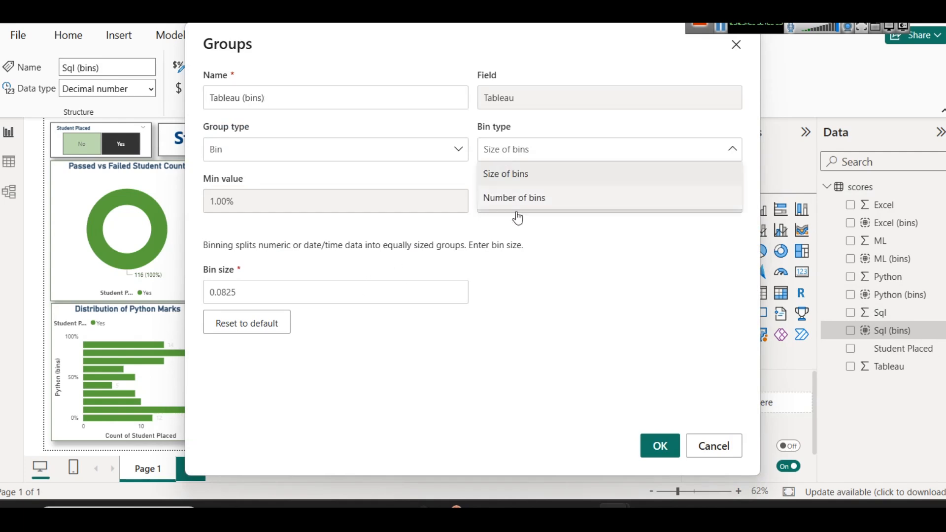
left_click(519, 198)
left_click(290, 288)
double_click(291, 288)
type("10")
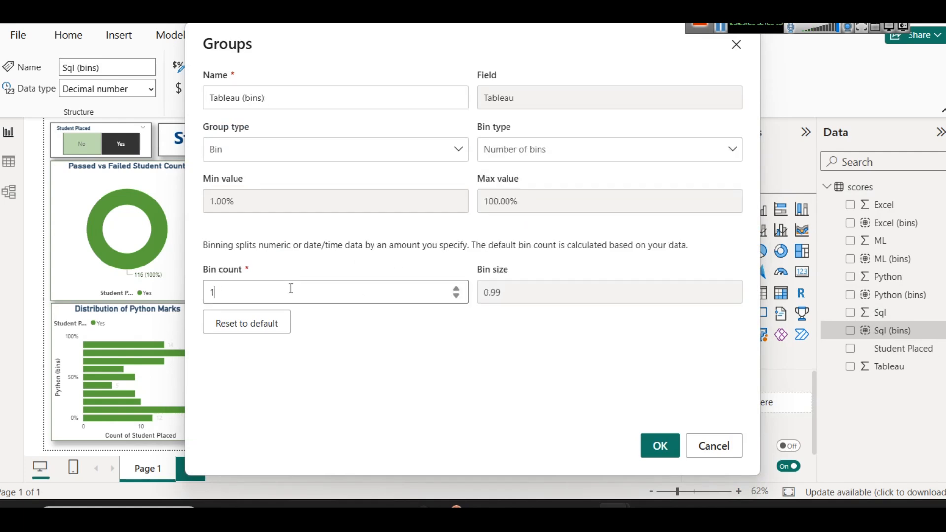
left_click(660, 446)
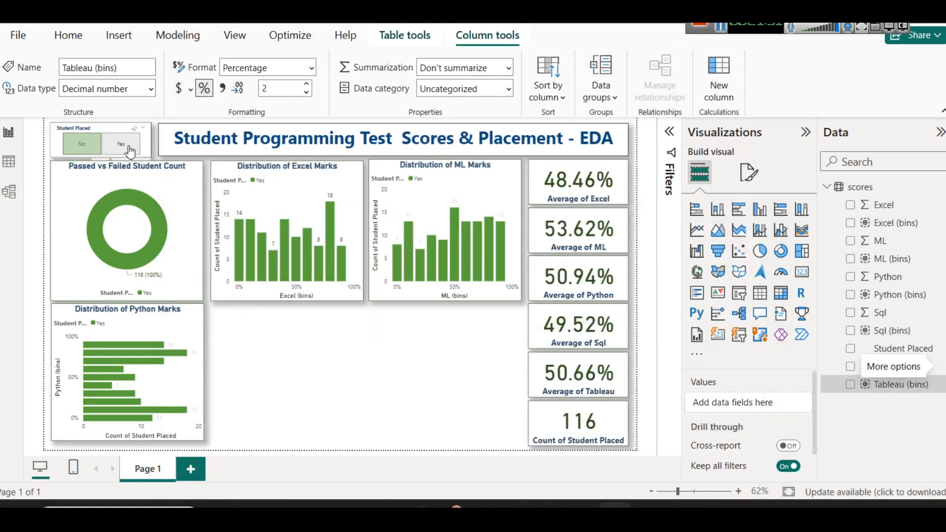
Clear the slicer's Yes selection and add a 100% stacked bar chart with Sql (bins) on the Y-axis
left_click(123, 146)
left_click(375, 372)
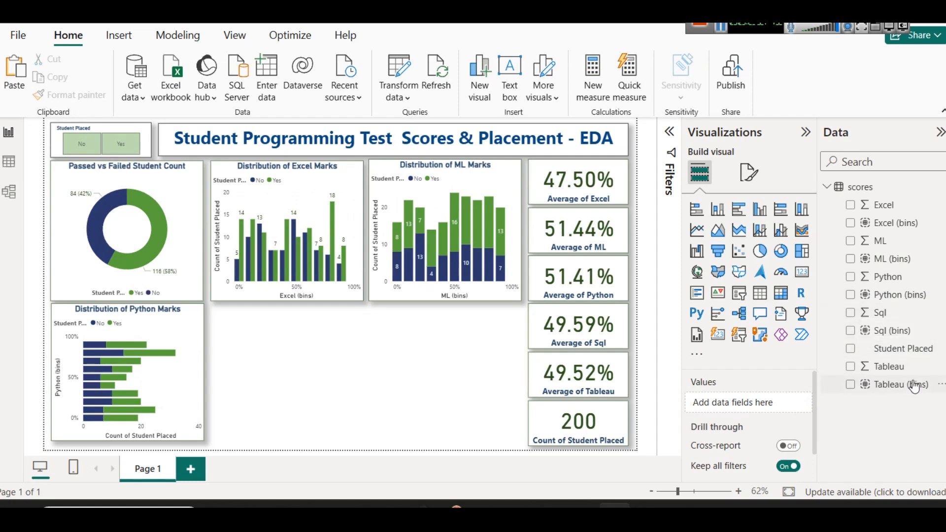
left_click(782, 218)
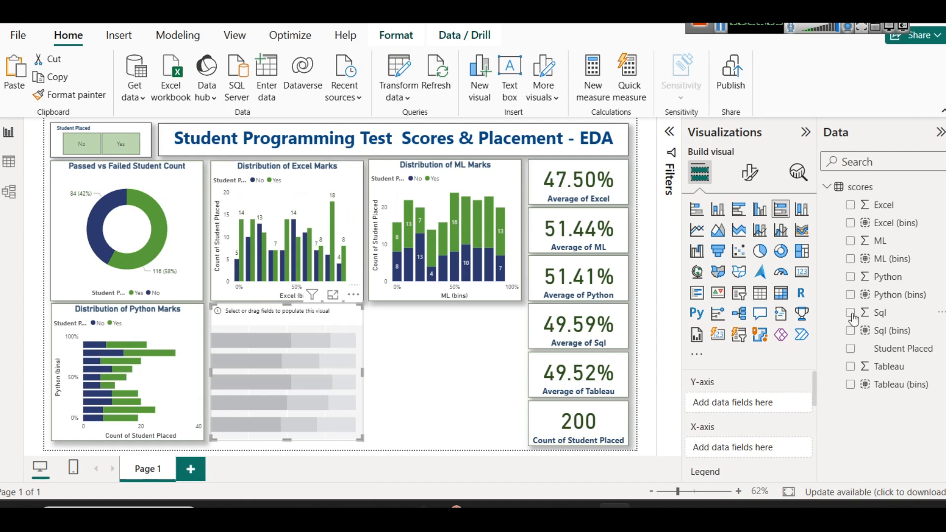
left_click_drag(872, 335, 744, 402)
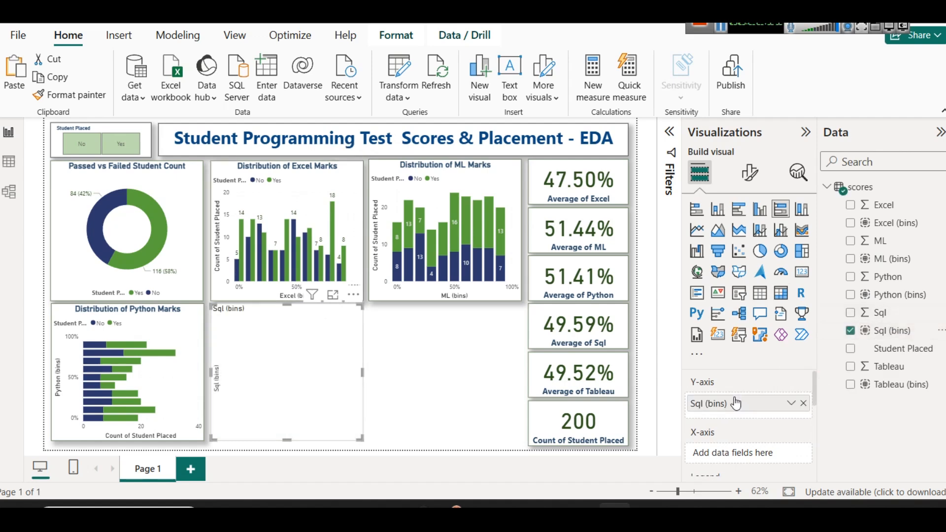
Copy the formatting of the Distribution of Python Marks chart onto the Sql (bins) chart with Format painter
left_click(141, 325)
left_click(74, 94)
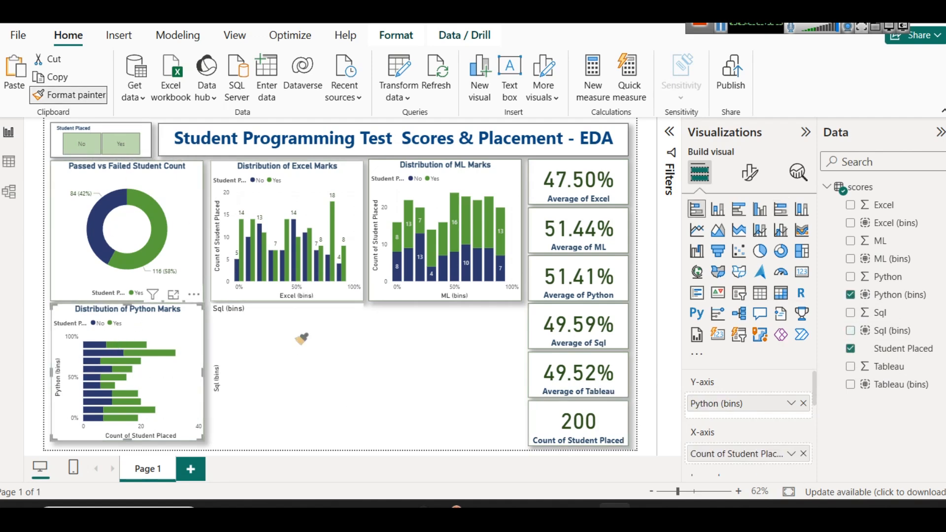
left_click(311, 341)
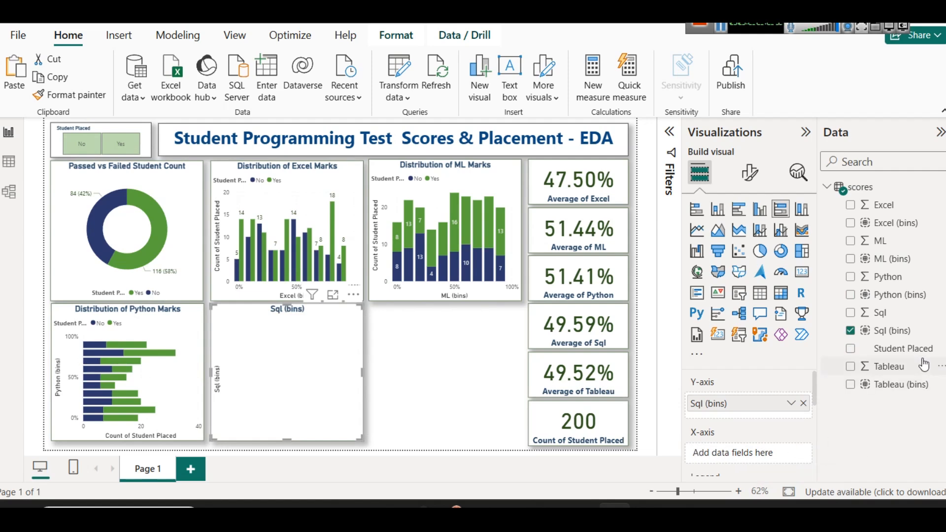
Put the count of Student Placed on the Sql chart's X-axis and Student Placed in its legend
left_click_drag(915, 353, 757, 460)
left_click(791, 454)
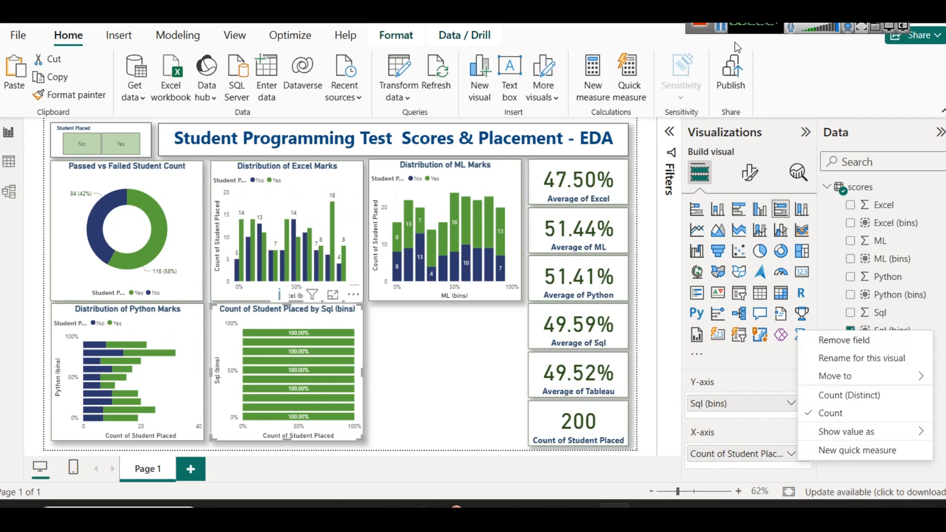
left_click(753, 433)
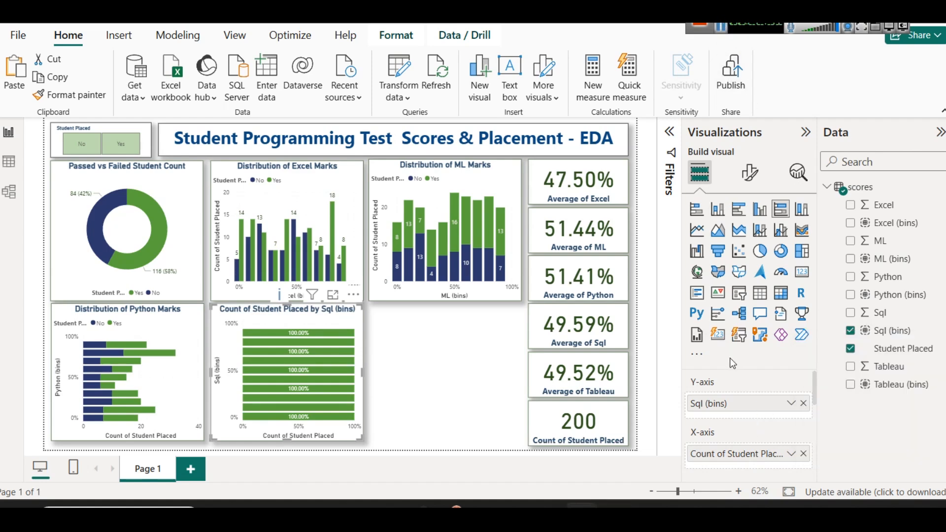
scroll(737, 421, "down", 3)
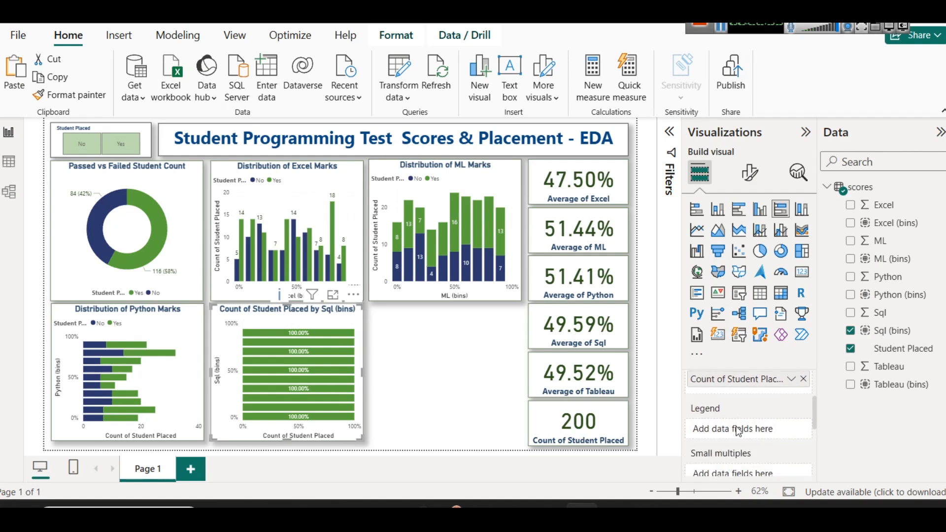
left_click_drag(897, 351, 757, 438)
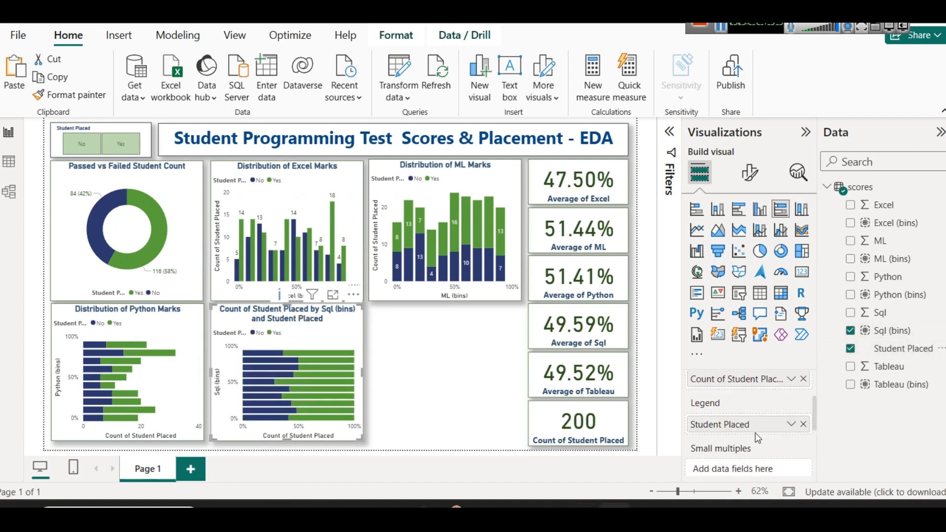
Examine the placement percentages per Sql score bin in focus mode, and return to the report
left_click(332, 295)
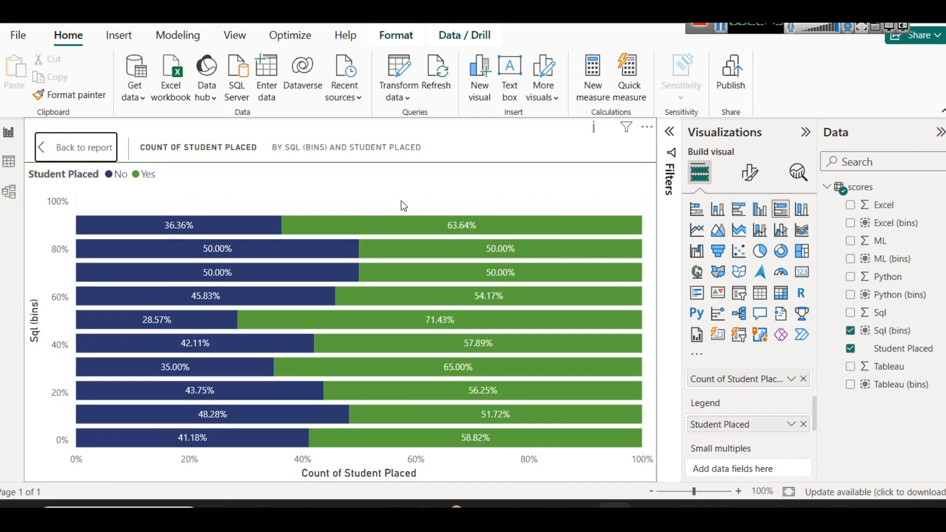
mouse_move(138, 231)
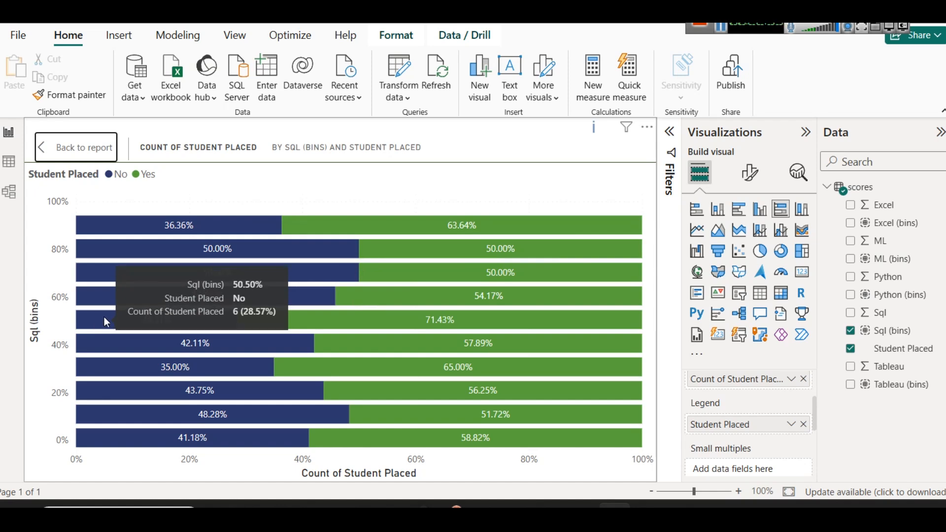
left_click(98, 146)
left_click(420, 368)
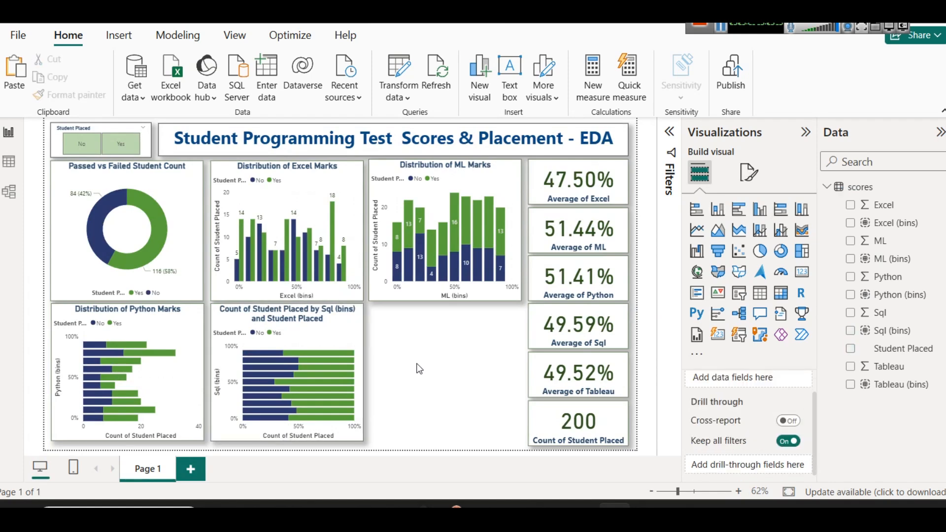
Change the Sql (bins) chart's title to "Dist of Sql Marks & Passed vs Fail"
left_click(351, 339)
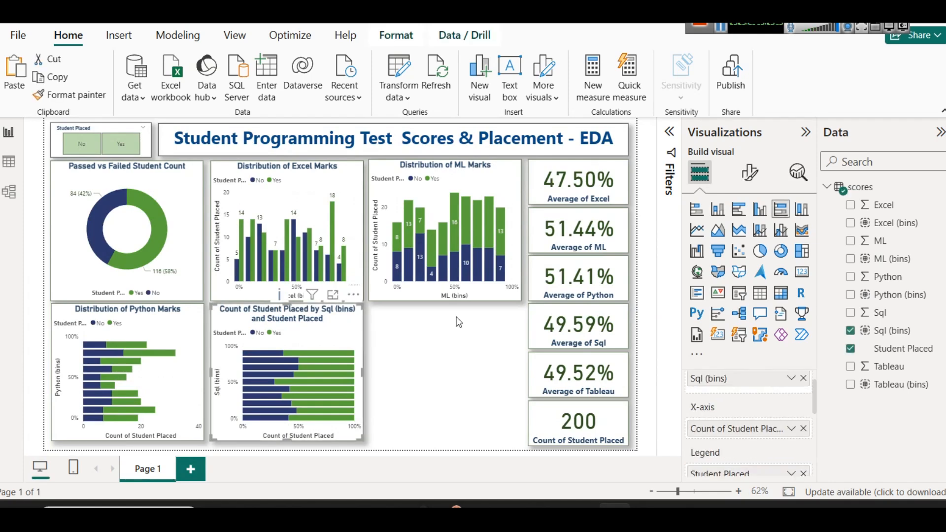
left_click(749, 172)
left_click(747, 239)
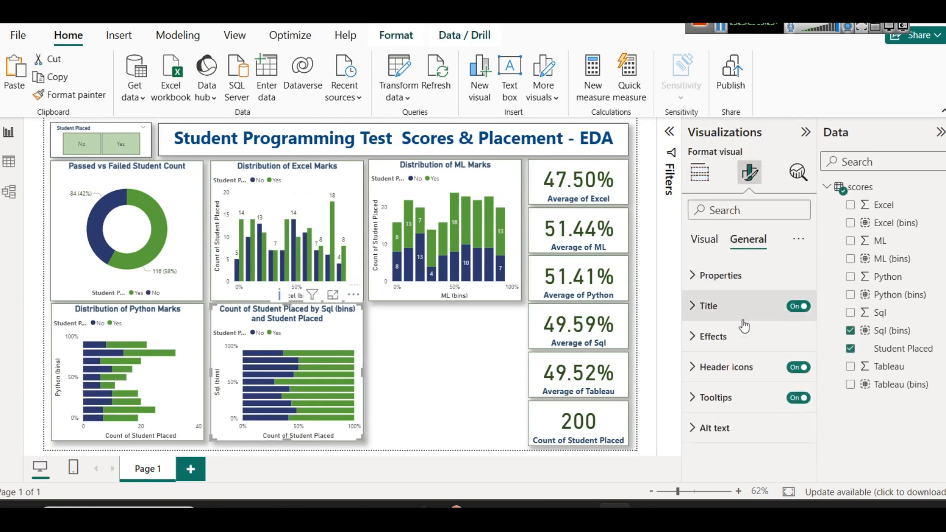
left_click(722, 310)
left_click(739, 380)
key("ctrl+a")
type("Dist of Sql Mak")
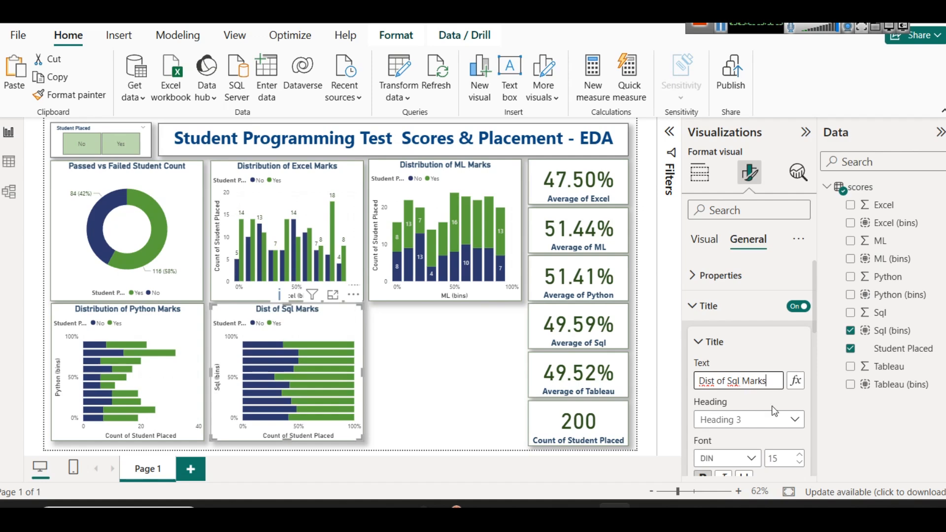
key("BackSpace")
key("BackSpace")
type("Passed vs")
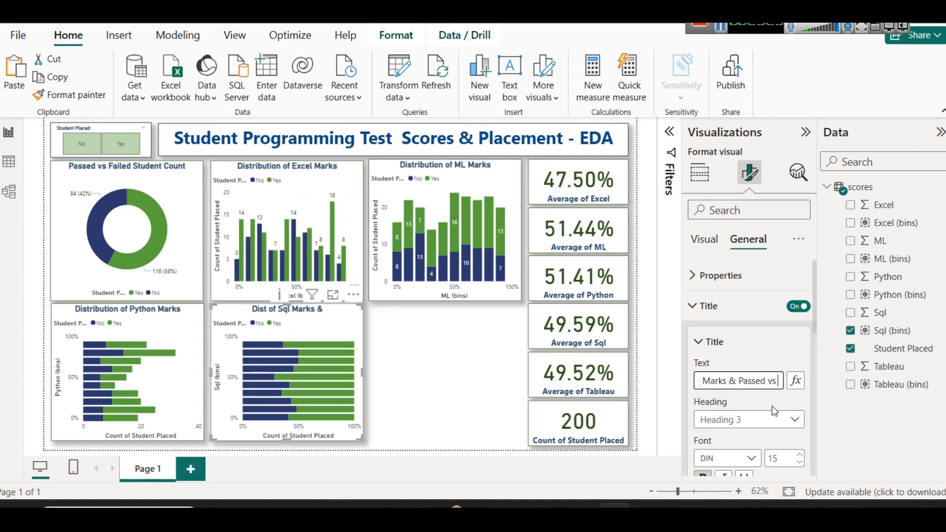
type(" Fail")
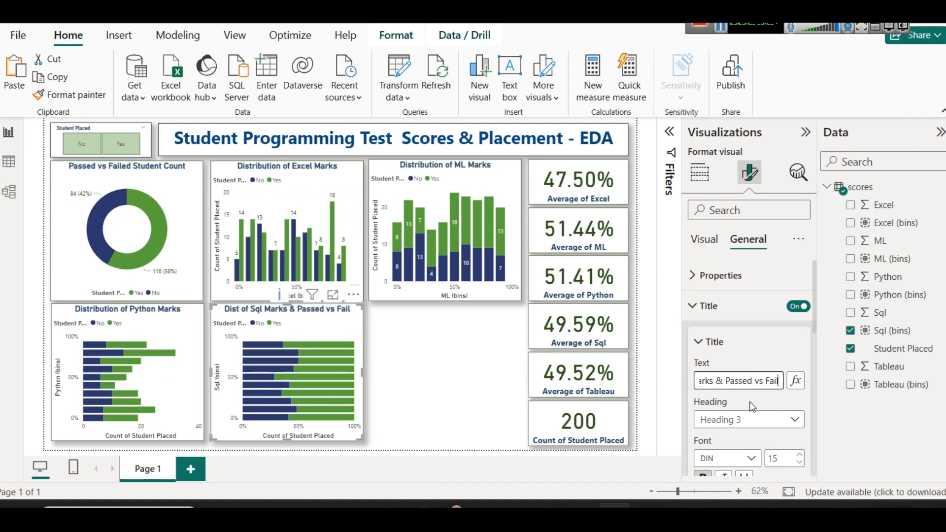
Duplicate the Dist of Sql Marks & Passed vs Fail chart and place the copy in the empty space below the ML chart
left_click(415, 348)
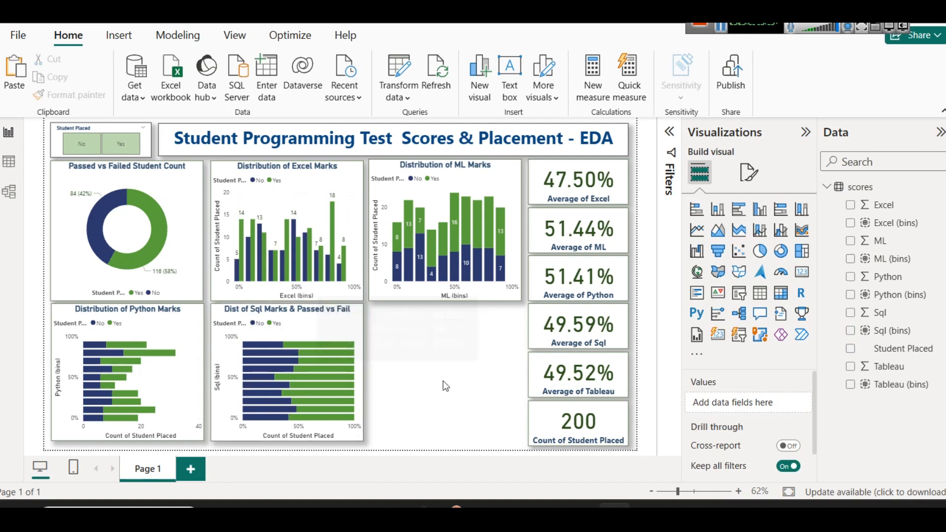
left_click(321, 307)
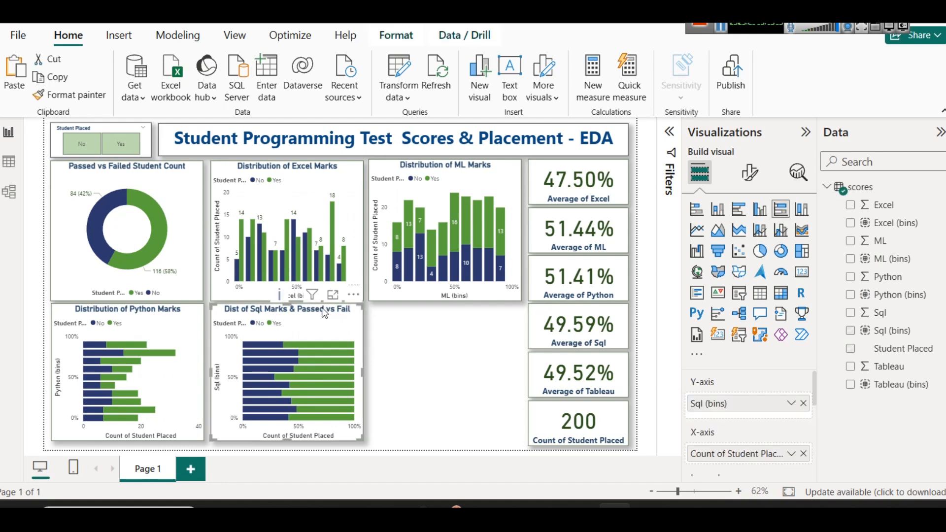
left_click_drag(322, 308, 478, 310)
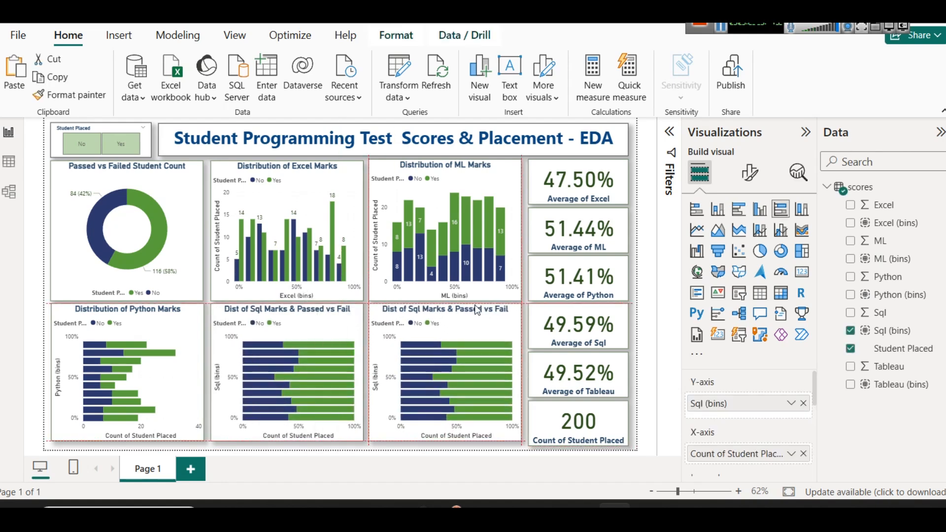
Change the copied chart to a 100% stacked column chart and replace Sql (bins) with Tableau (bins) on its X-axis
left_click(802, 209)
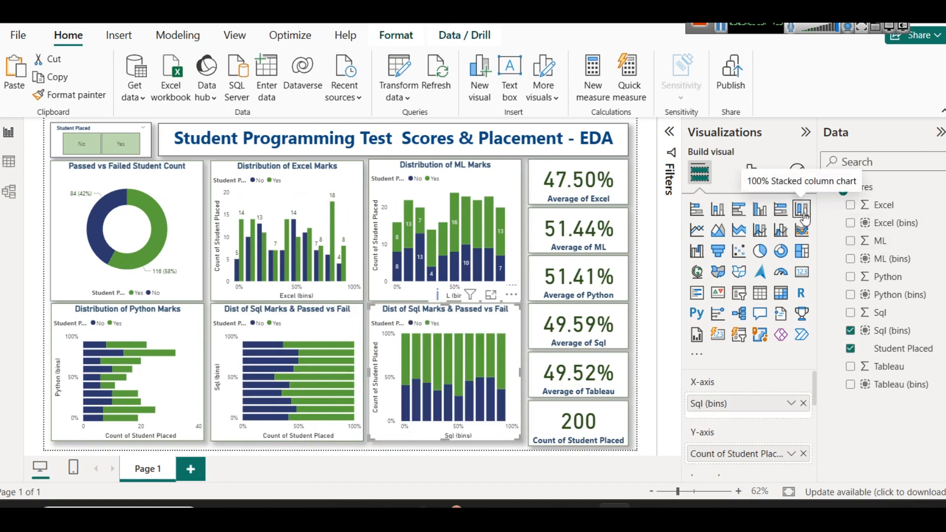
left_click(804, 403)
left_click_drag(928, 388, 789, 402)
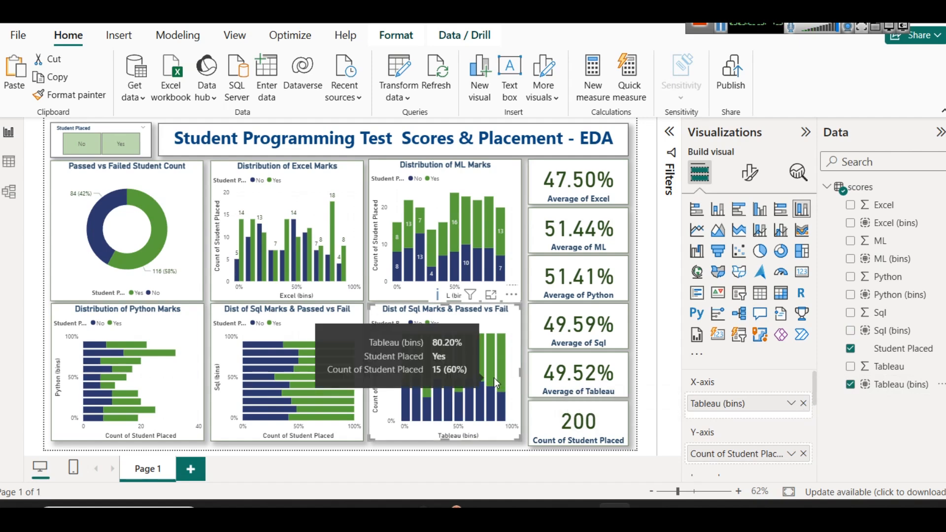
Examine the placement percentages per Tableau score bin in focus mode, then return to the report and deselect the chart
left_click(492, 295)
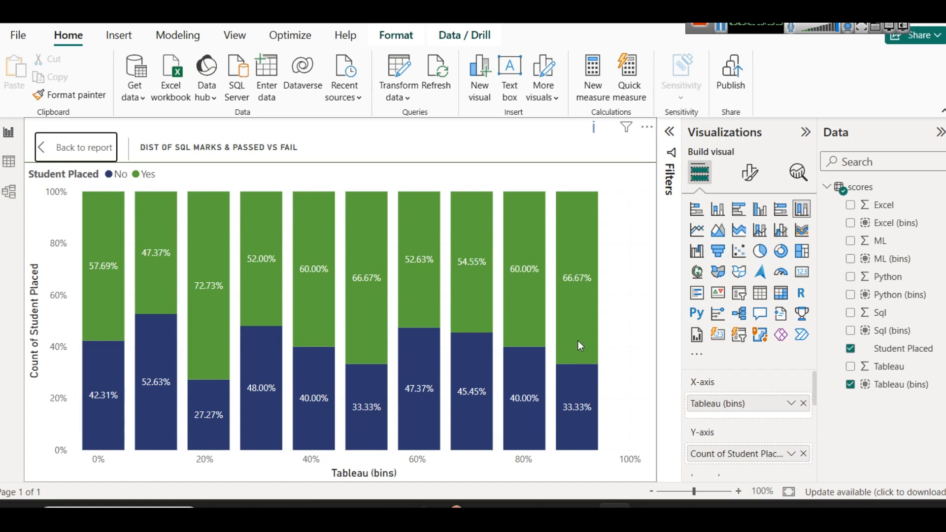
mouse_move(578, 341)
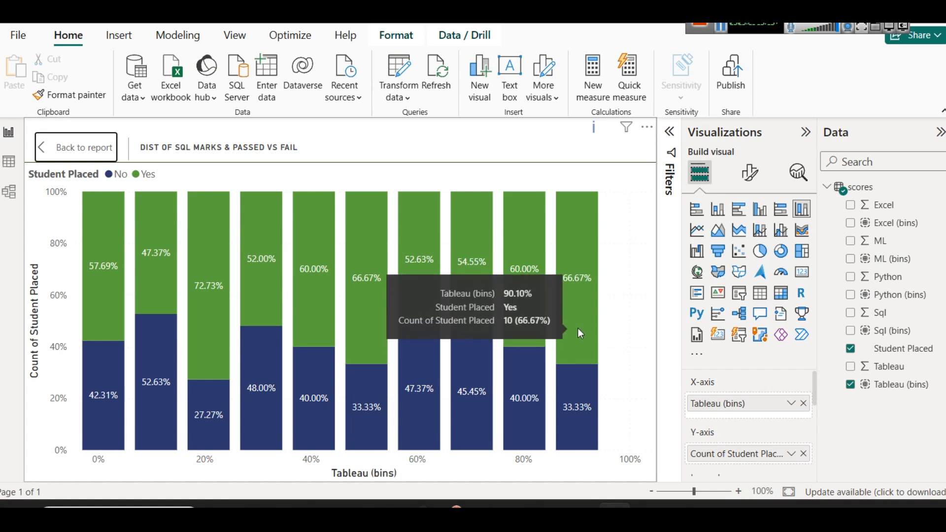
mouse_move(582, 386)
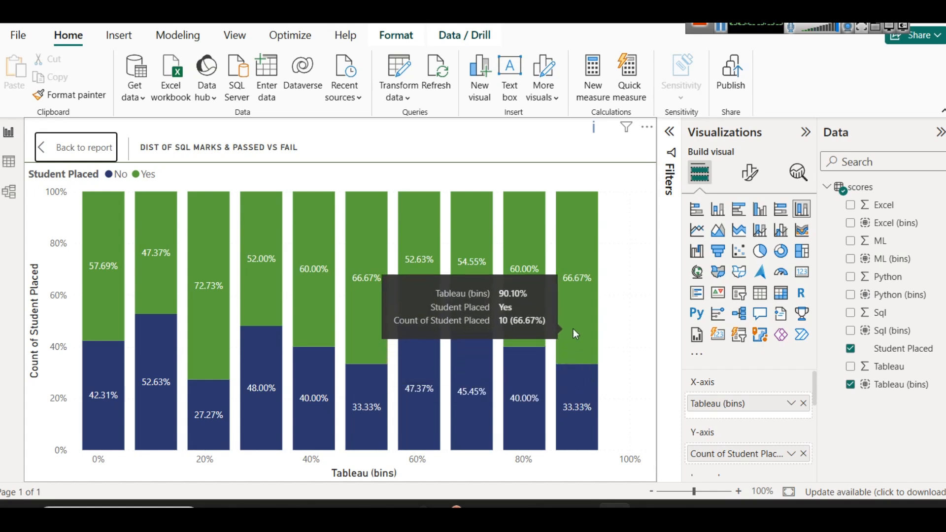
mouse_move(532, 390)
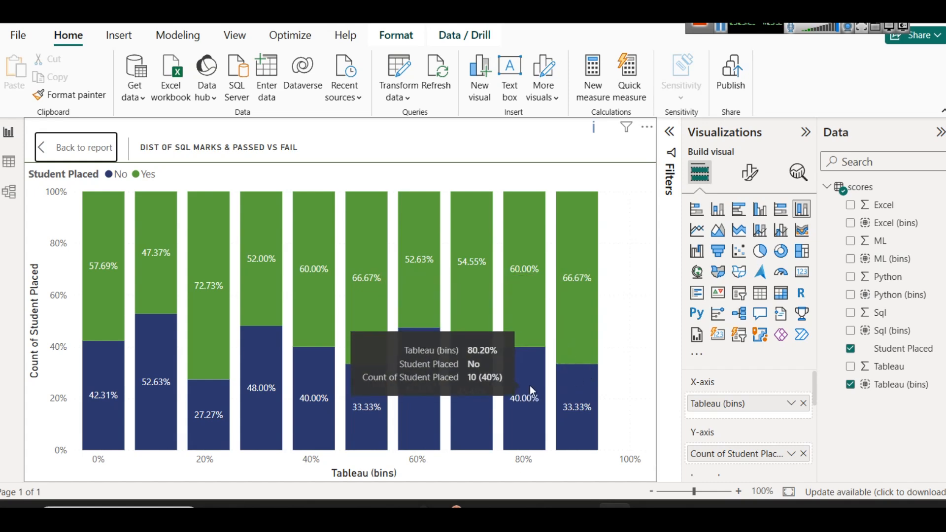
mouse_move(409, 341)
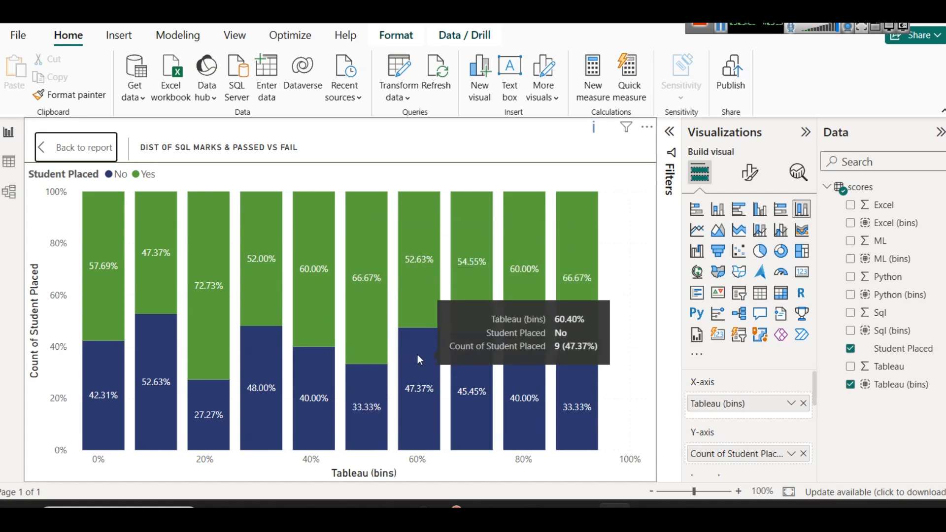
mouse_move(368, 348)
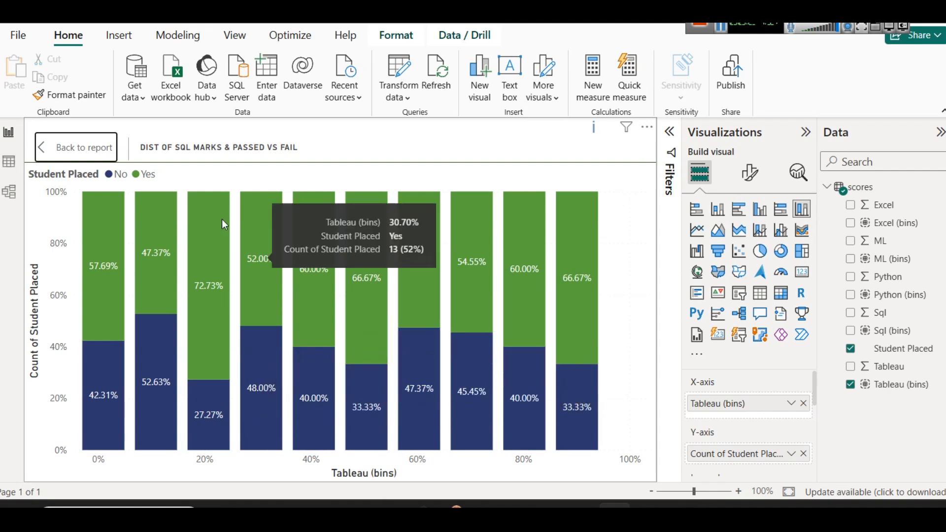
left_click(81, 144)
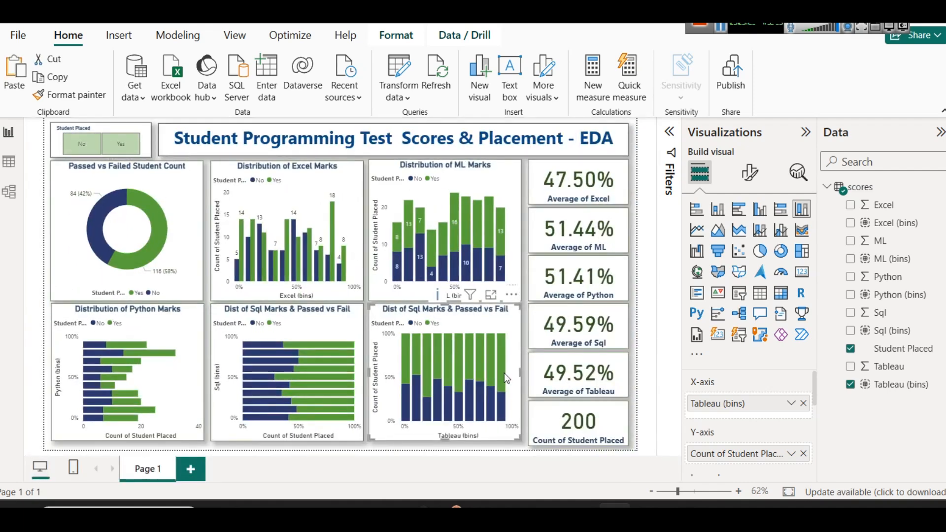
mouse_move(501, 371)
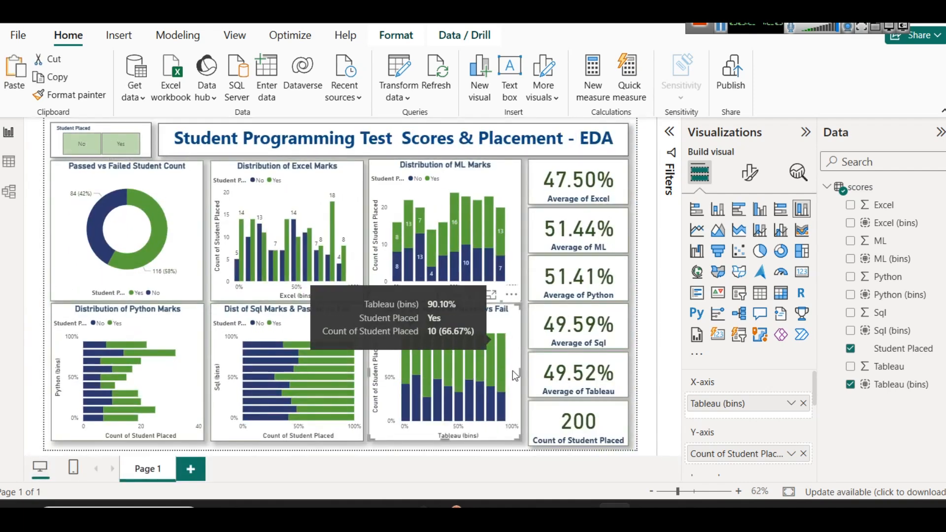
left_click(493, 445)
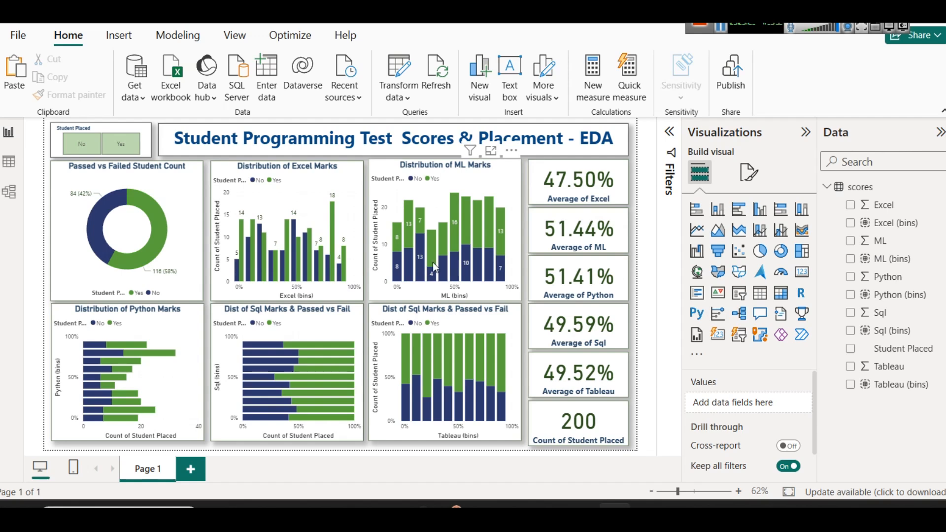
Check how the dashboard responds to the No and Yes options of the Student Placed slicer, and clear the selection
mouse_move(461, 283)
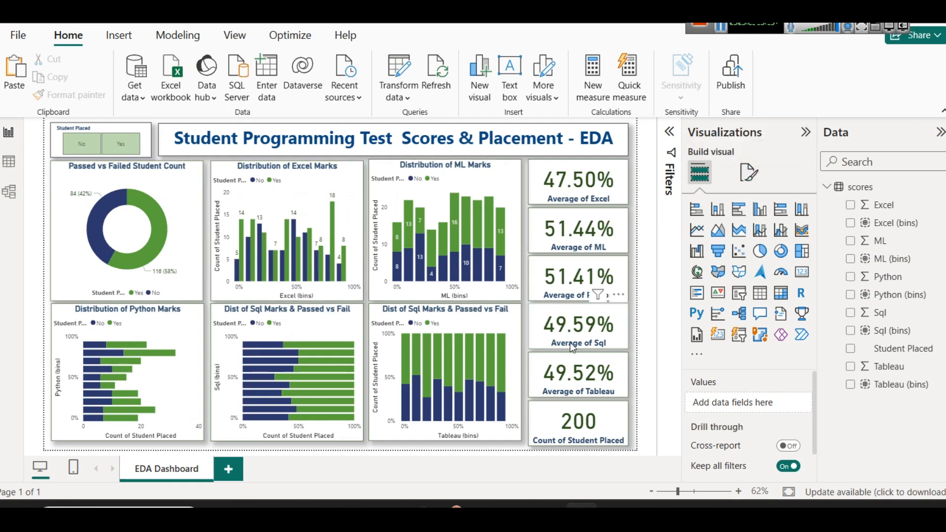
left_click(72, 147)
left_click(121, 144)
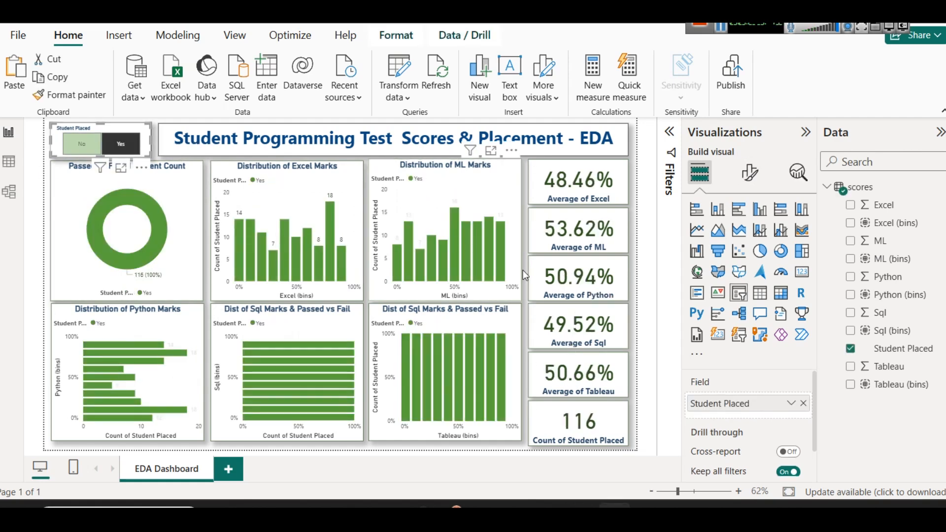
left_click(120, 144)
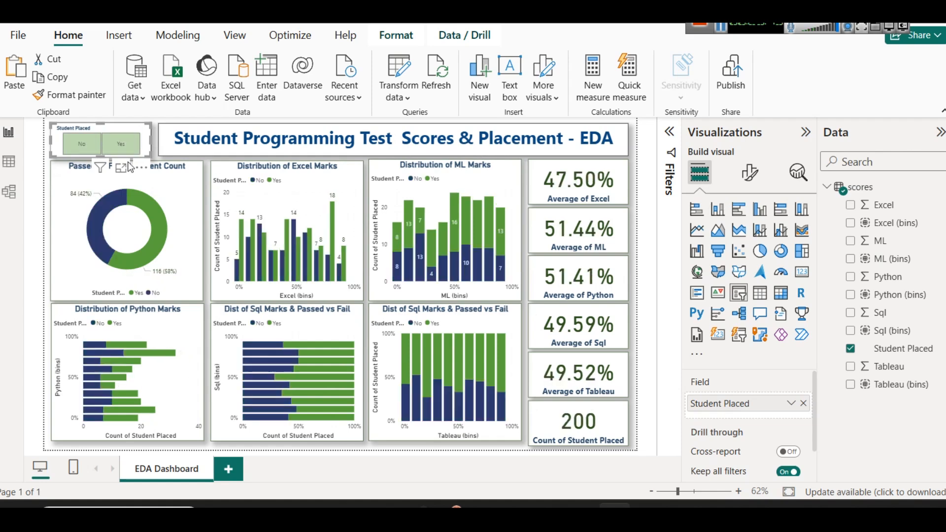